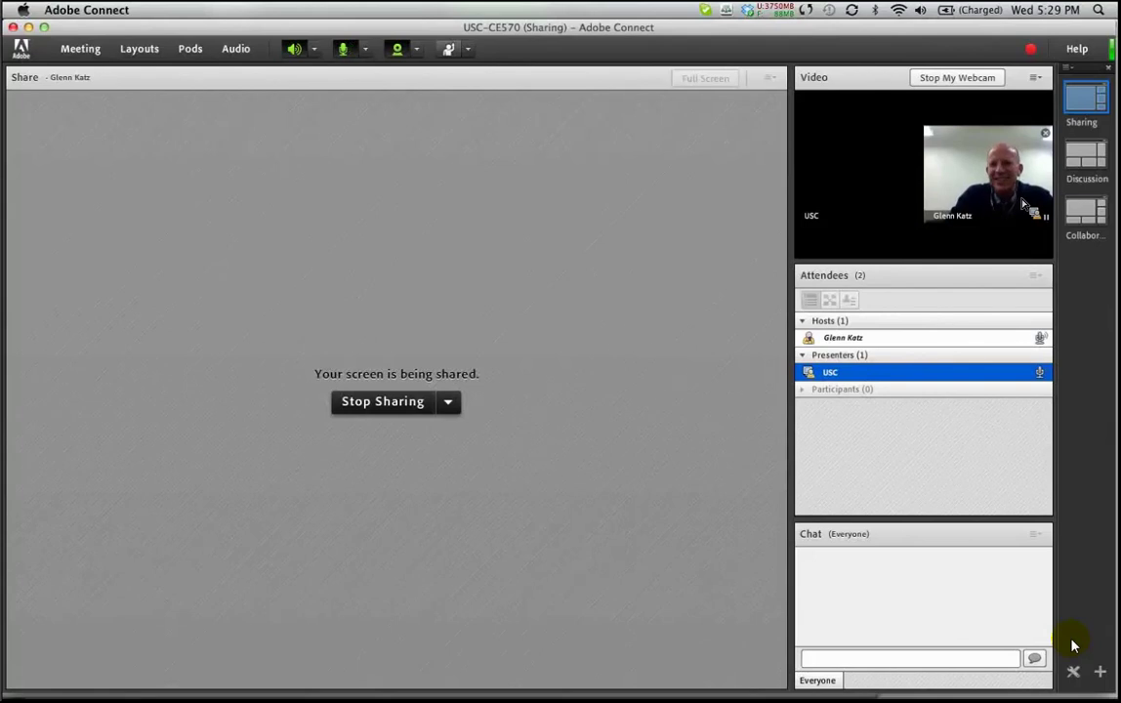
Step: Quit Skype and return to the Adobe Connect meeting window
key("ctrl+Right")
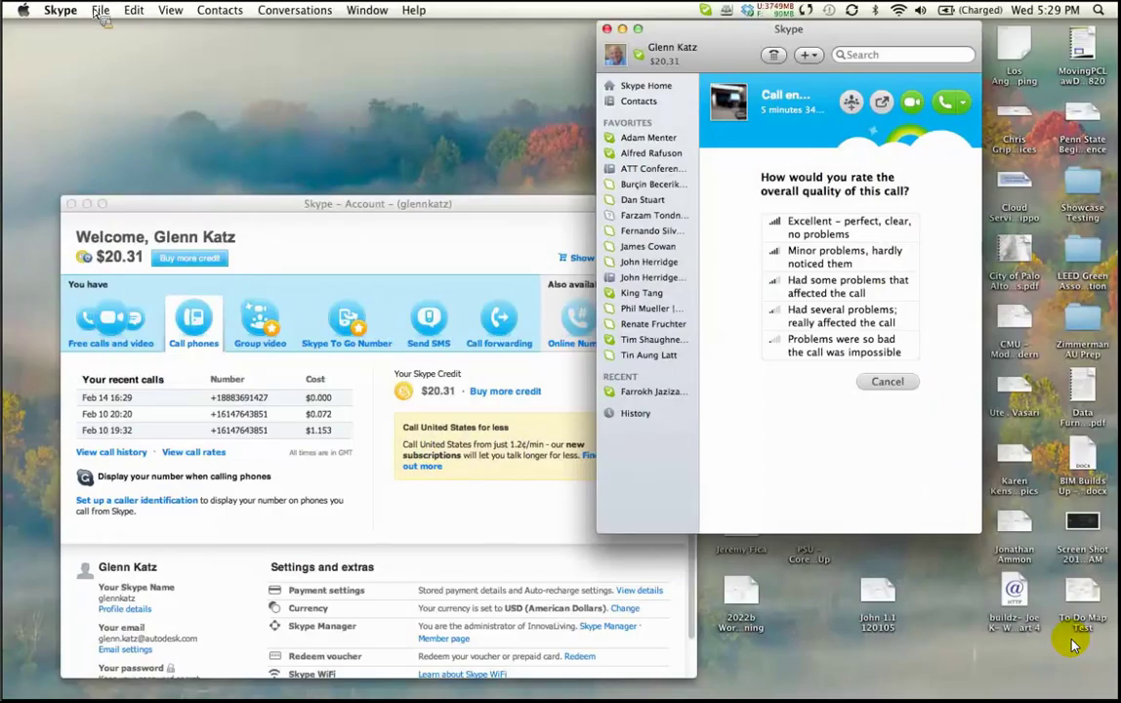
left_click(64, 10)
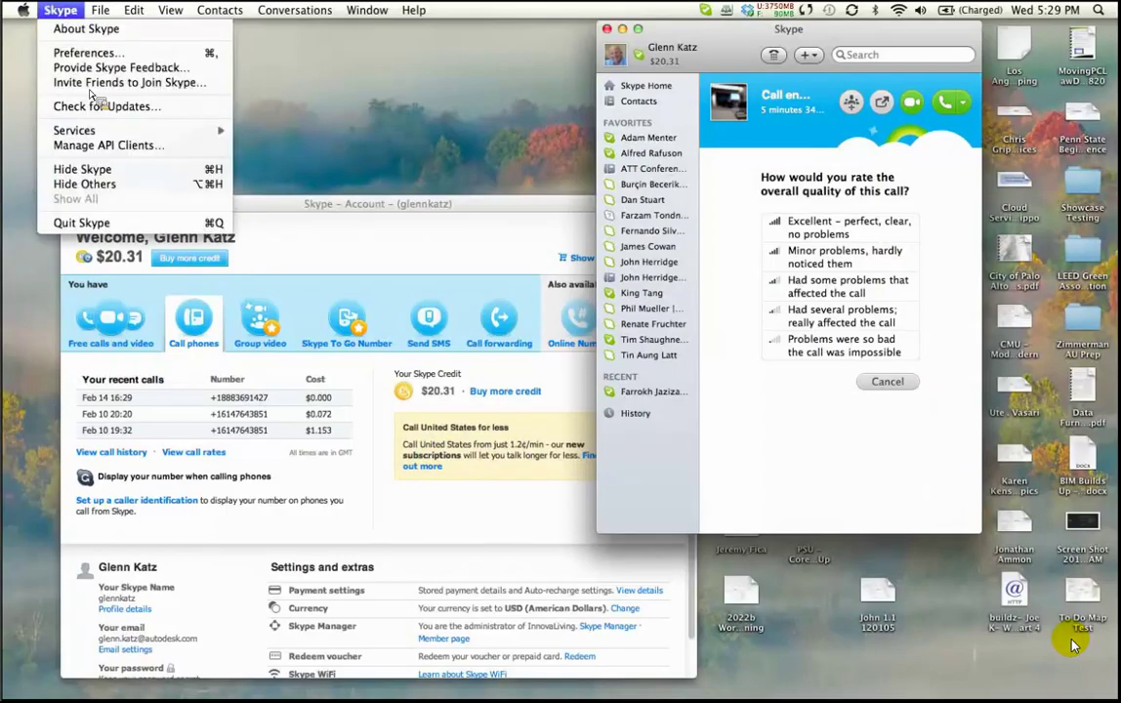
left_click(117, 219)
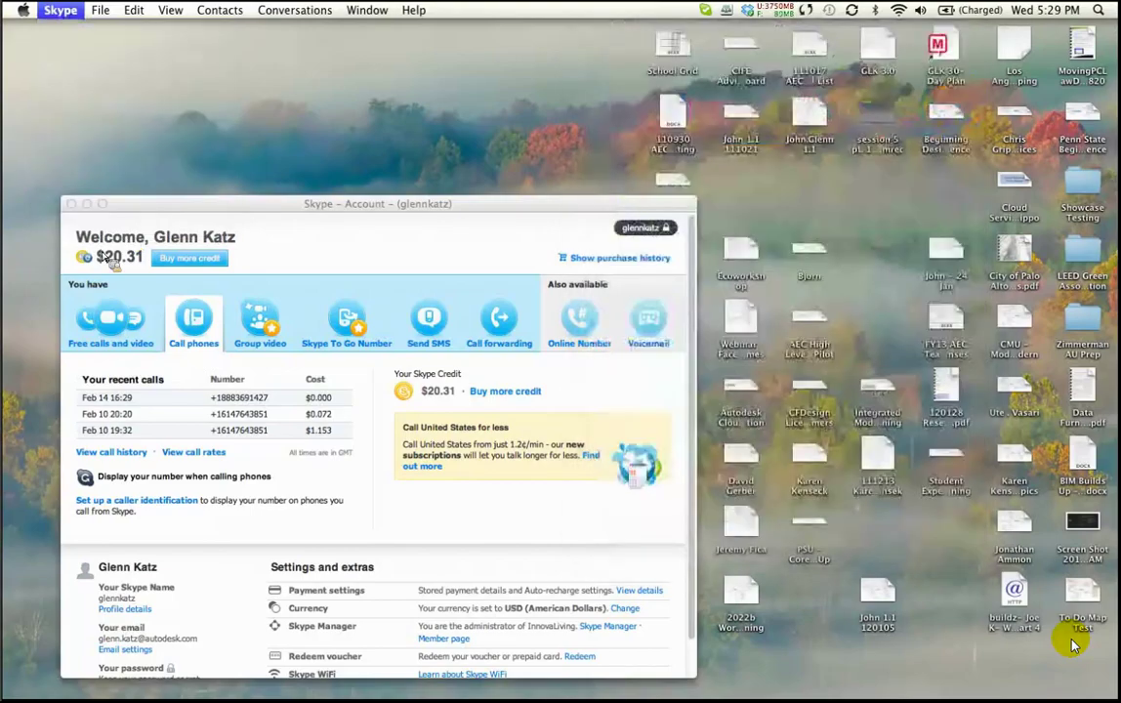
key("ctrl+Left")
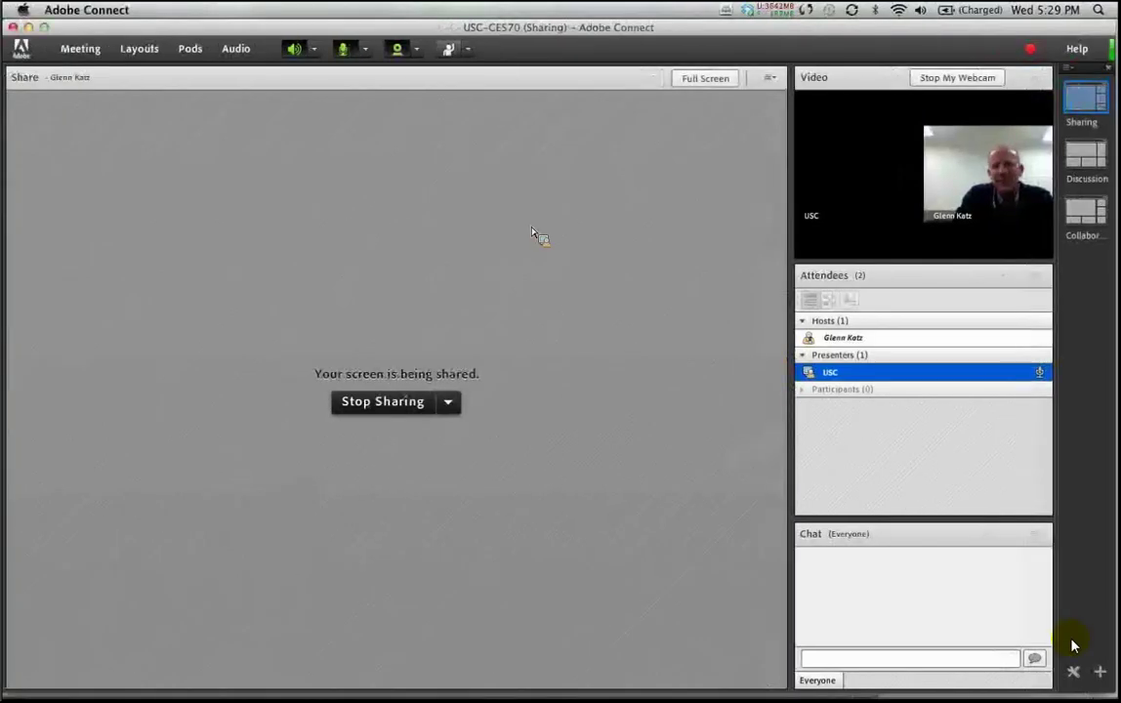
Step: Switch to Revit MEP 2012 and maximize its window
key("ctrl+Right")
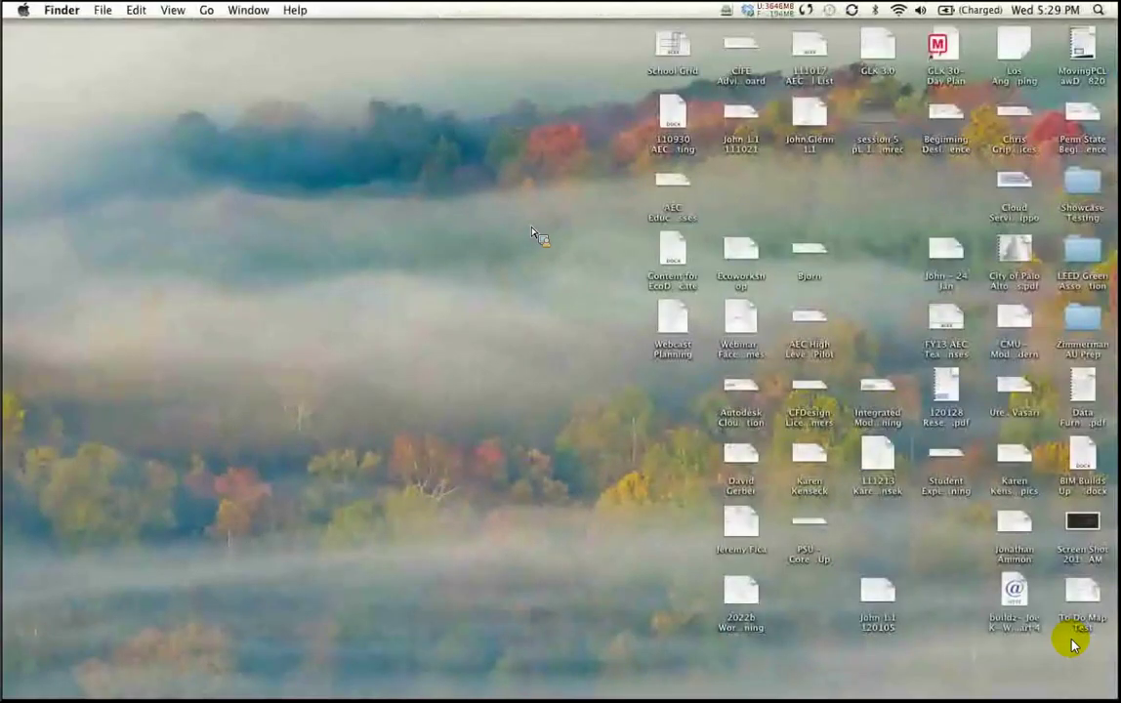
key("ctrl+Right")
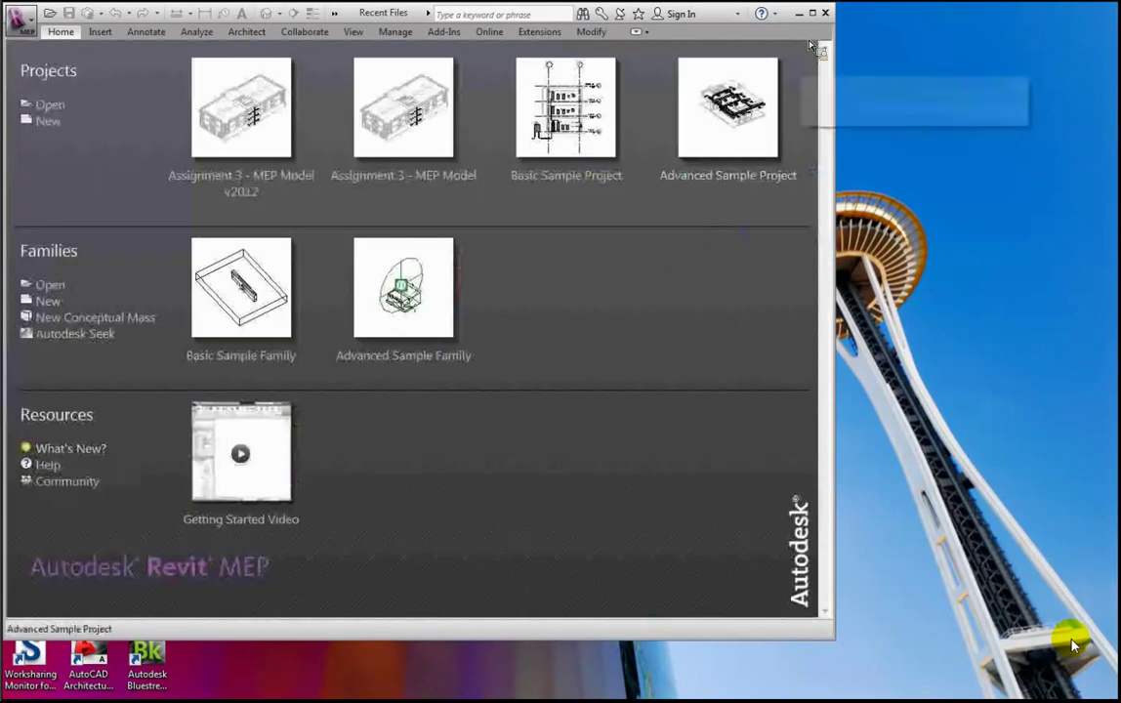
left_click(813, 14)
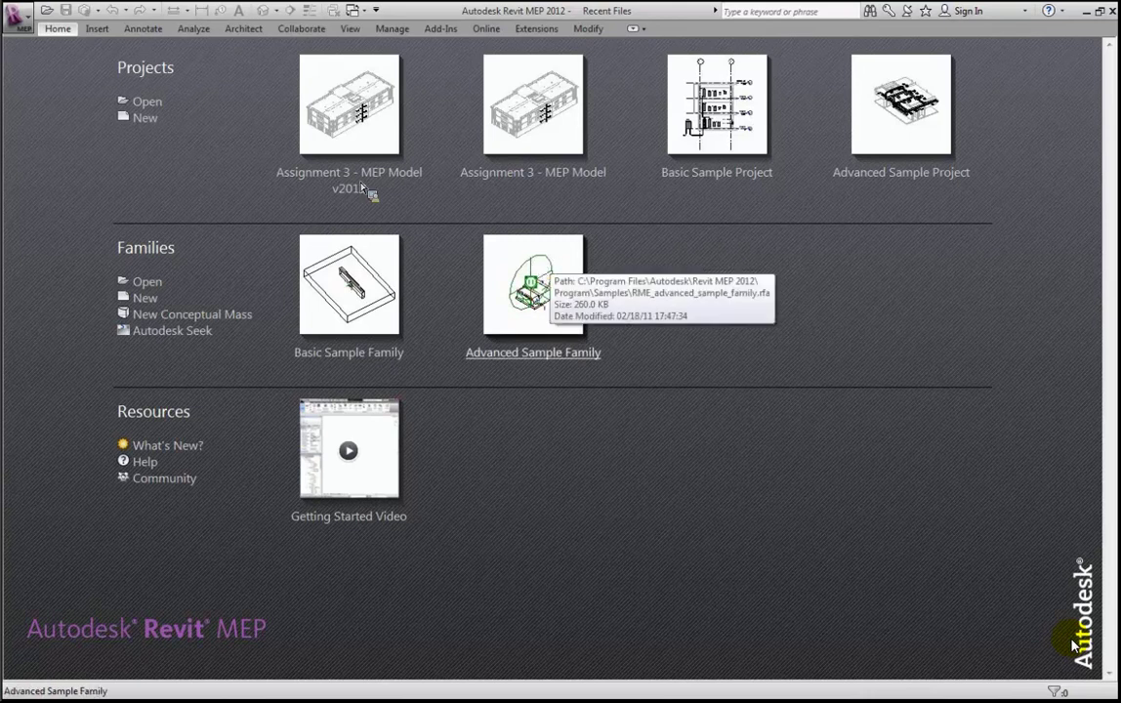
Step: Open Low Rise - MEP Model.rvt from Dropbox (T:), folder 2012_USC_CE570, subfolder Session 5B - Systems Integration
left_click(153, 106)
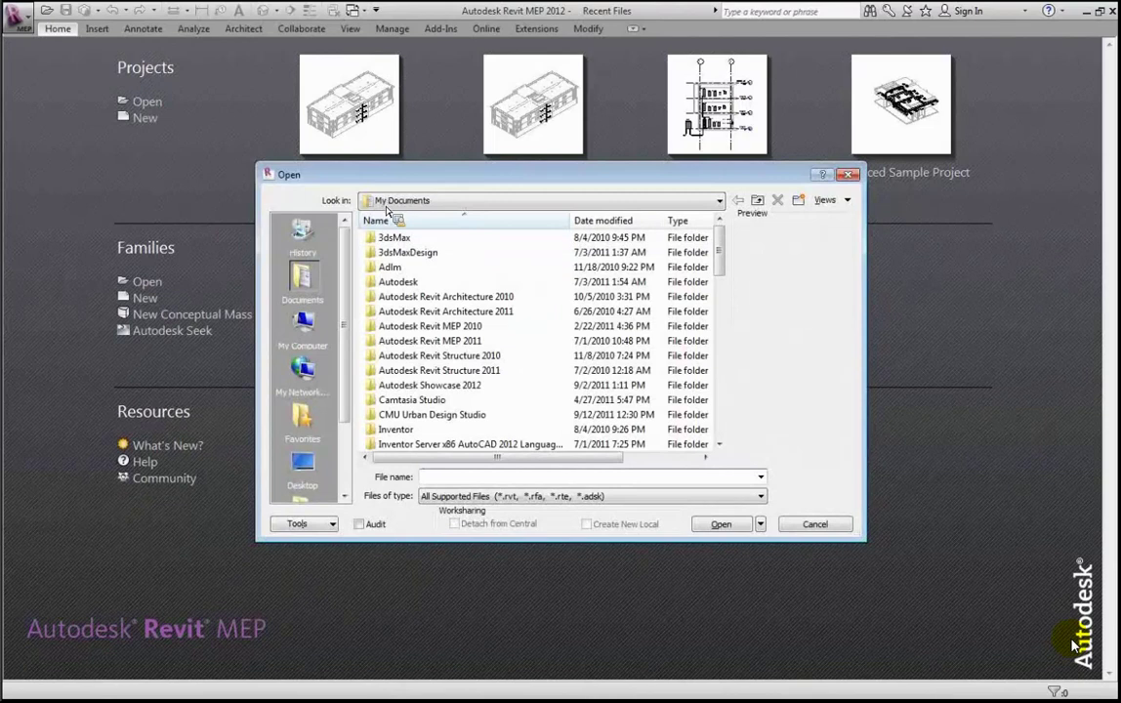
left_click(389, 201)
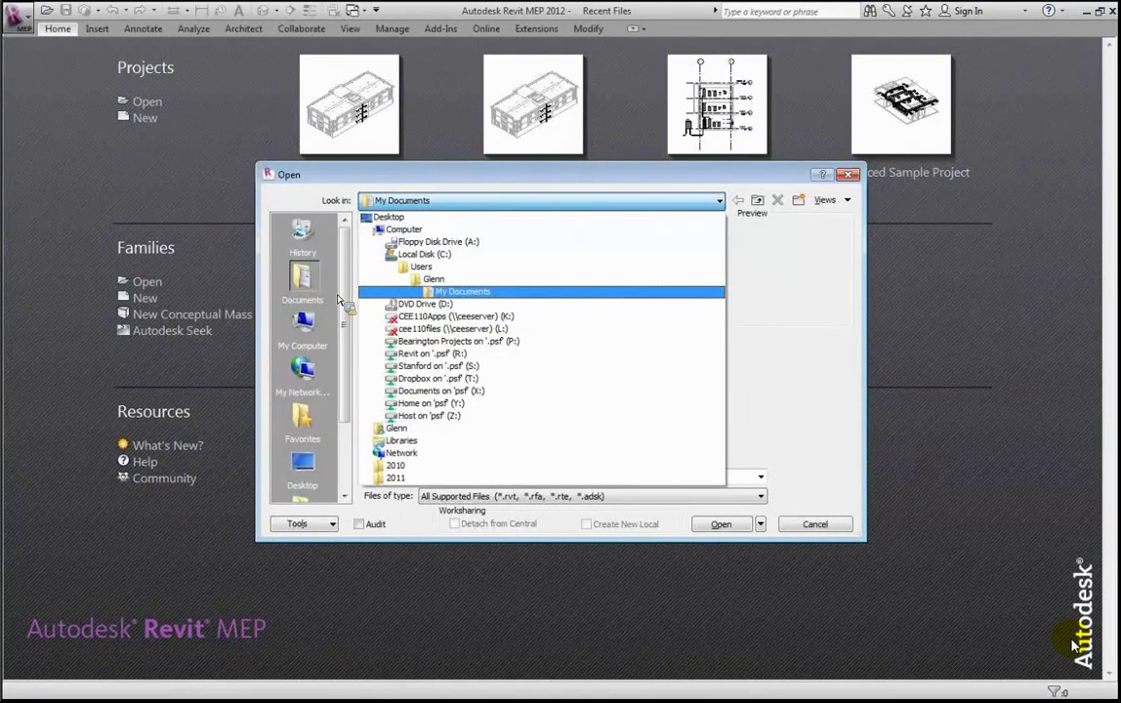
left_click(484, 379)
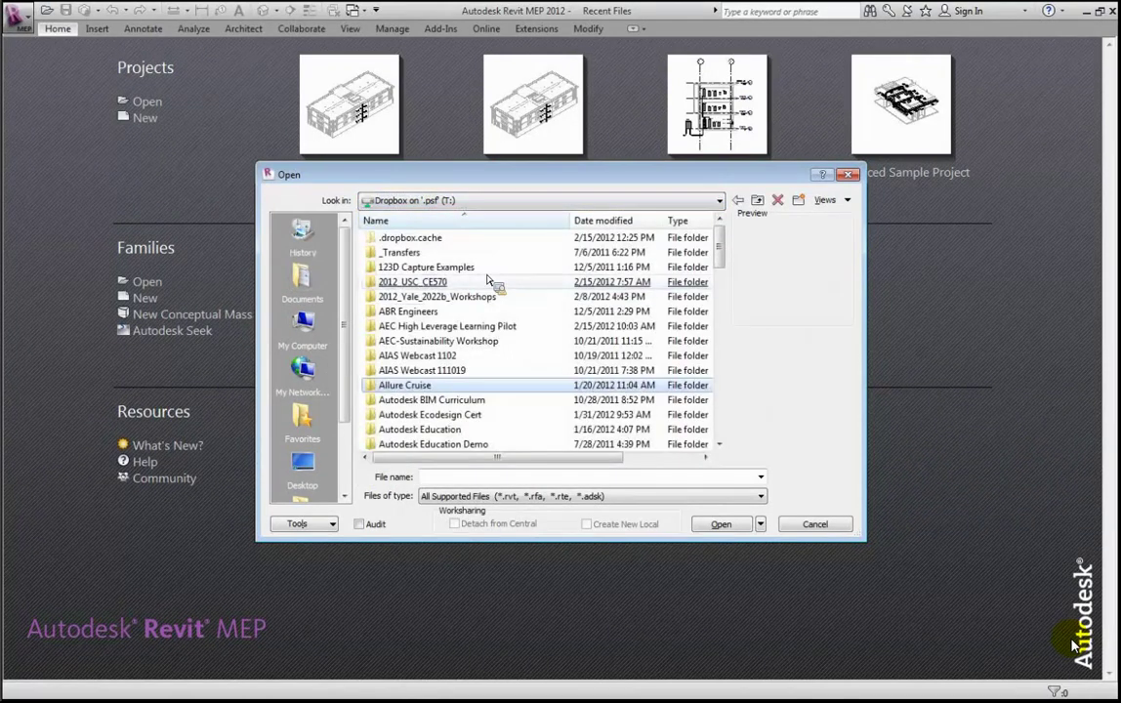
double_click(456, 284)
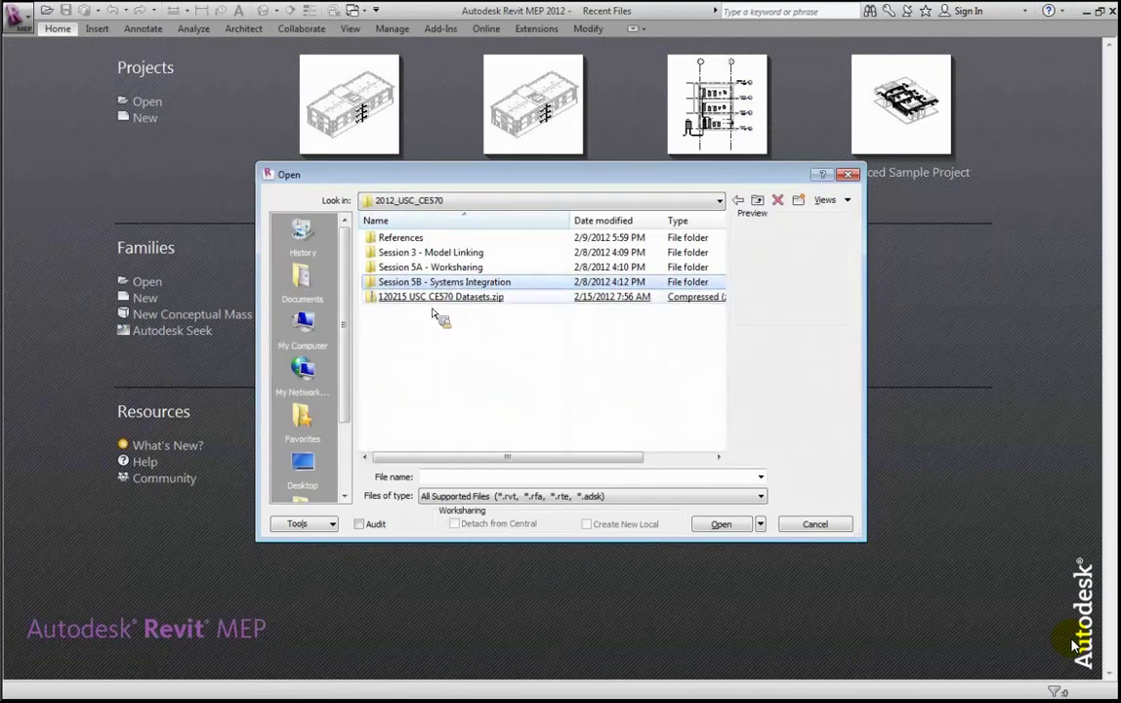
left_click(437, 298)
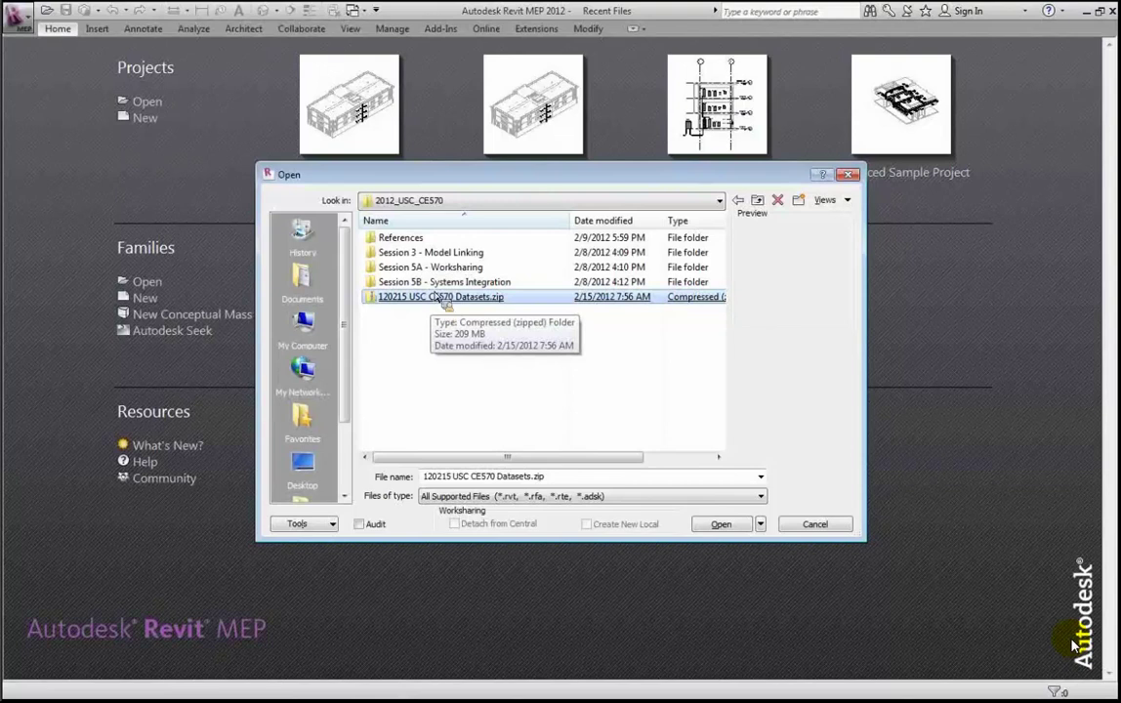
left_click(440, 282)
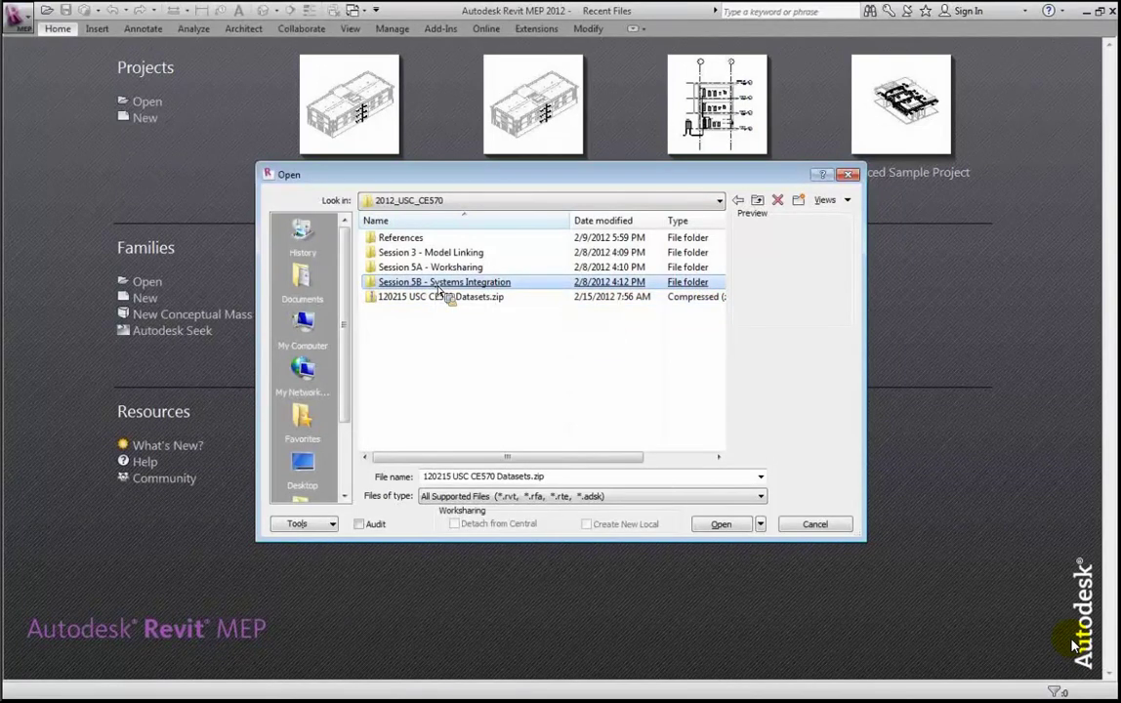
double_click(440, 284)
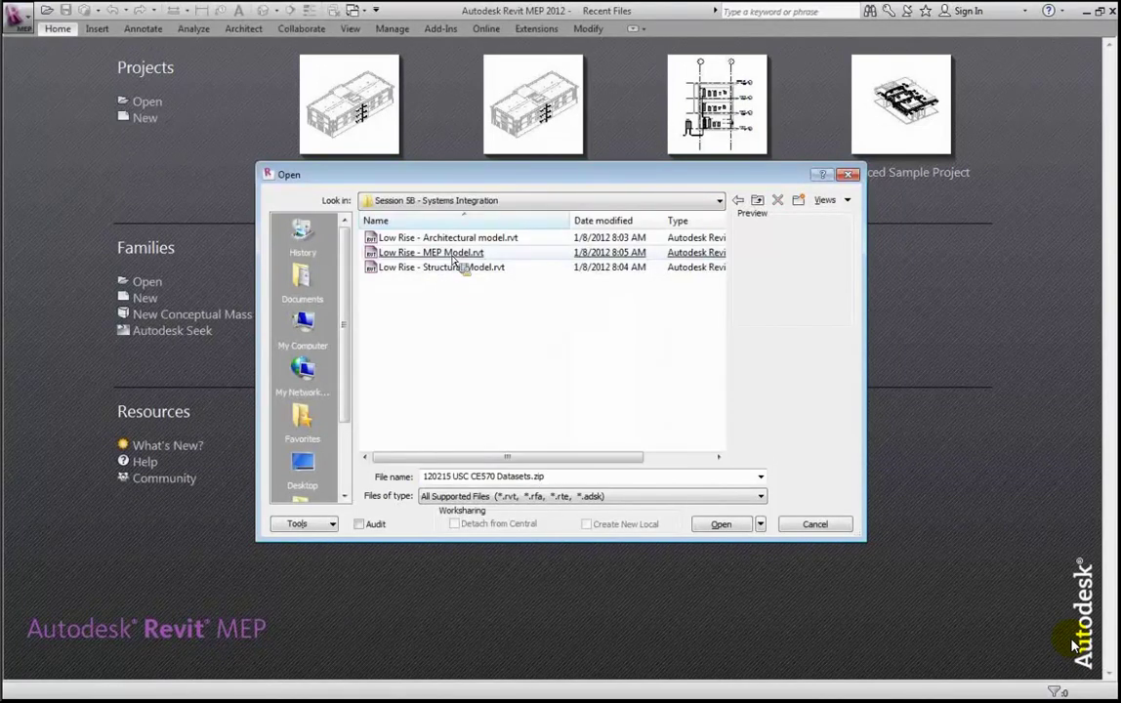
left_click(453, 256)
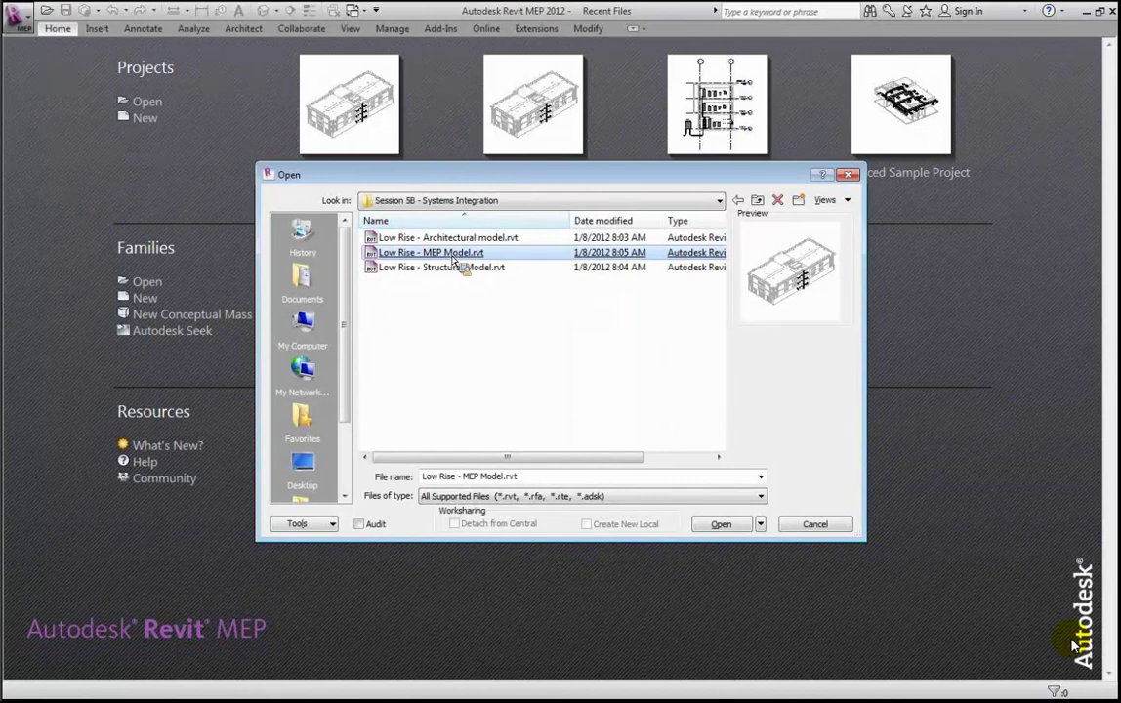
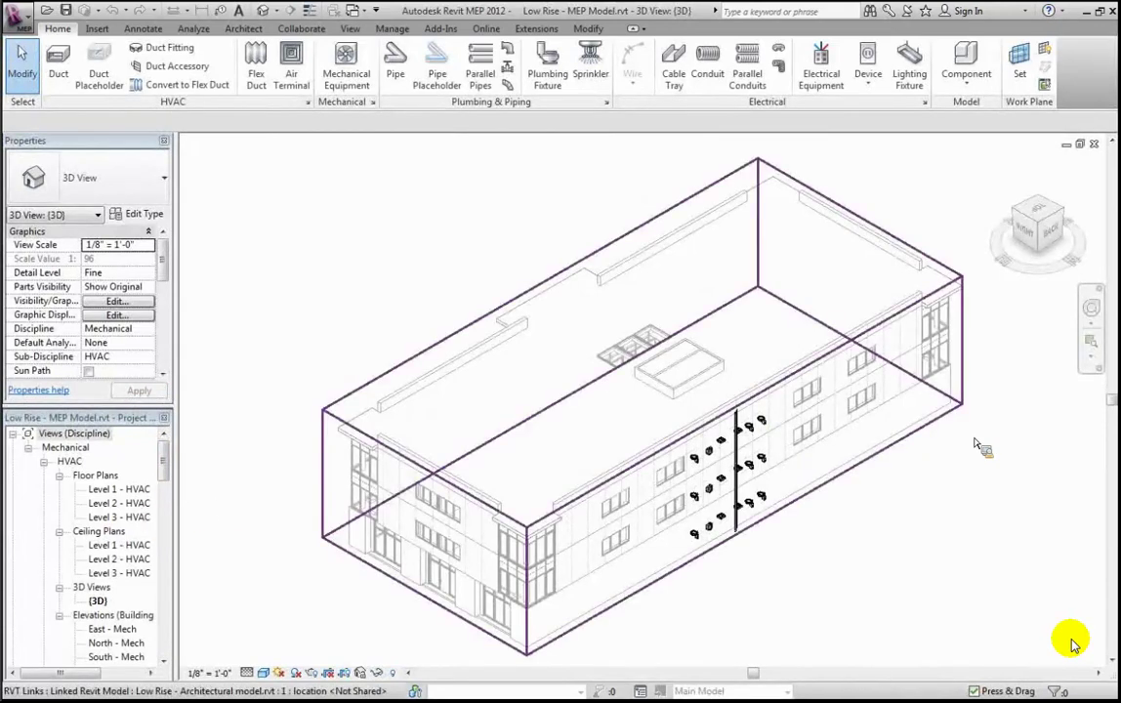
Step: Turn the 3D view to the corner between the back and left sides and set its visual style to Wireframe
left_click(1071, 221)
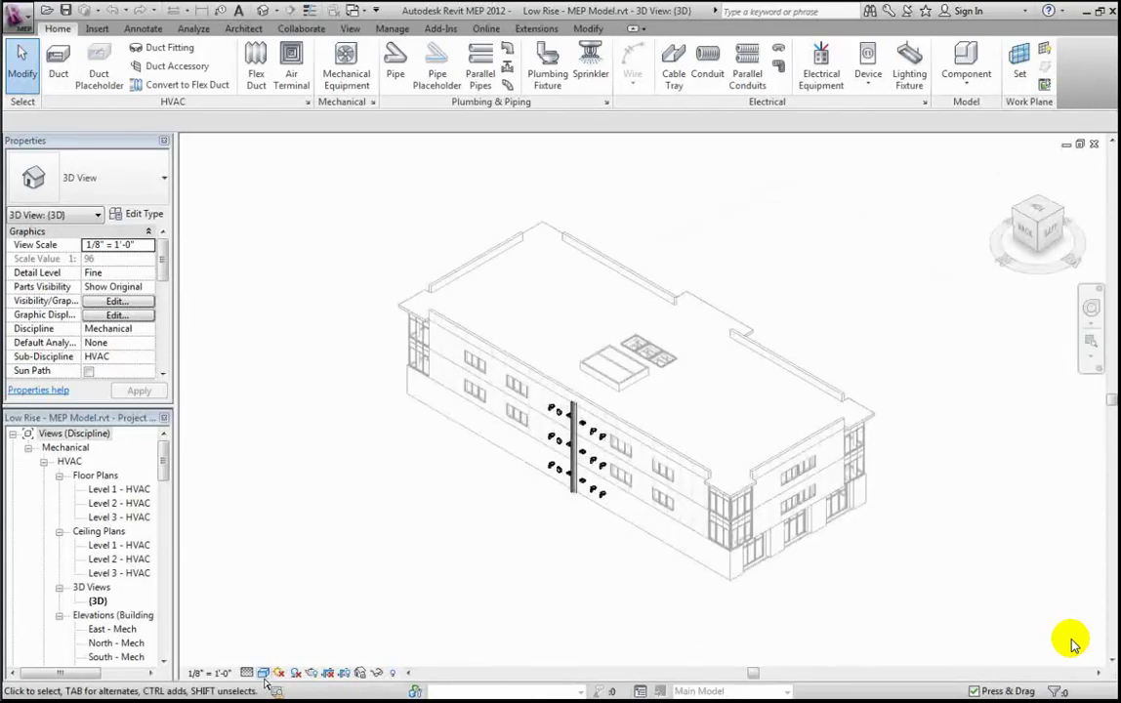
left_click(264, 674)
left_click(298, 603)
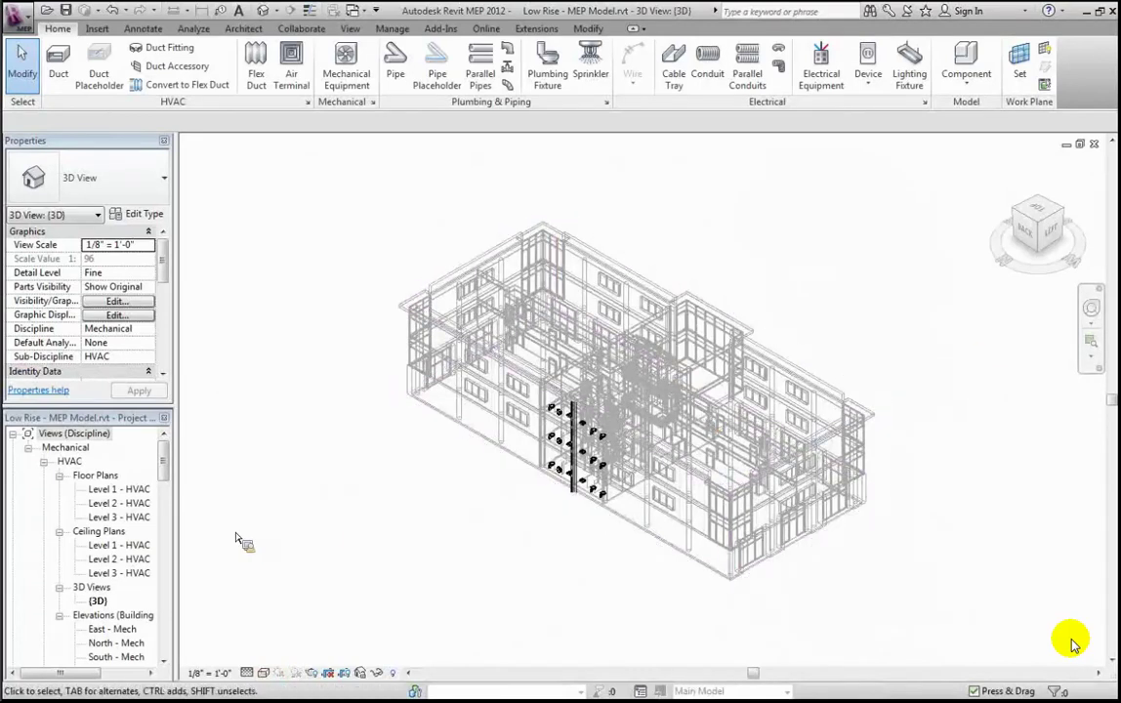
Step: View the Level 3 - HVAC floor plan and the Level 3 - HVAC ceiling plan, focusing on the ceiling bays between grids D and H
double_click(124, 519)
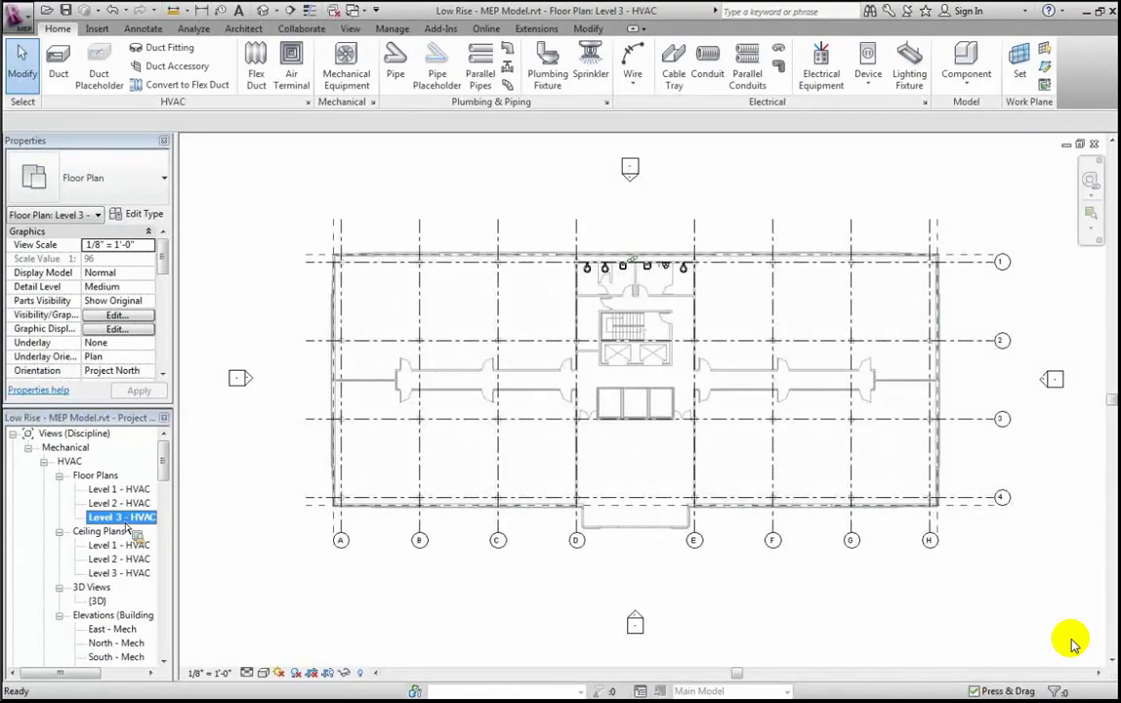
double_click(132, 574)
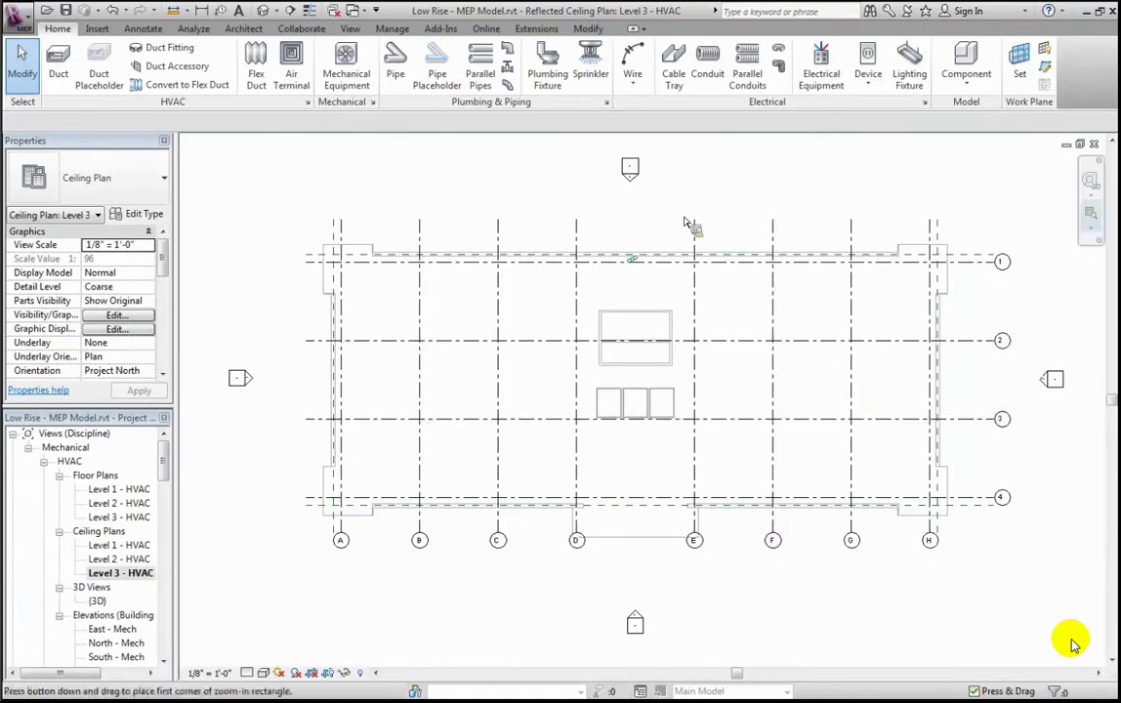
mouse_move(633, 228)
left_mouse_down()
mouse_move(783, 397)
mouse_move(954, 526)
mouse_move(984, 566)
left_mouse_up()
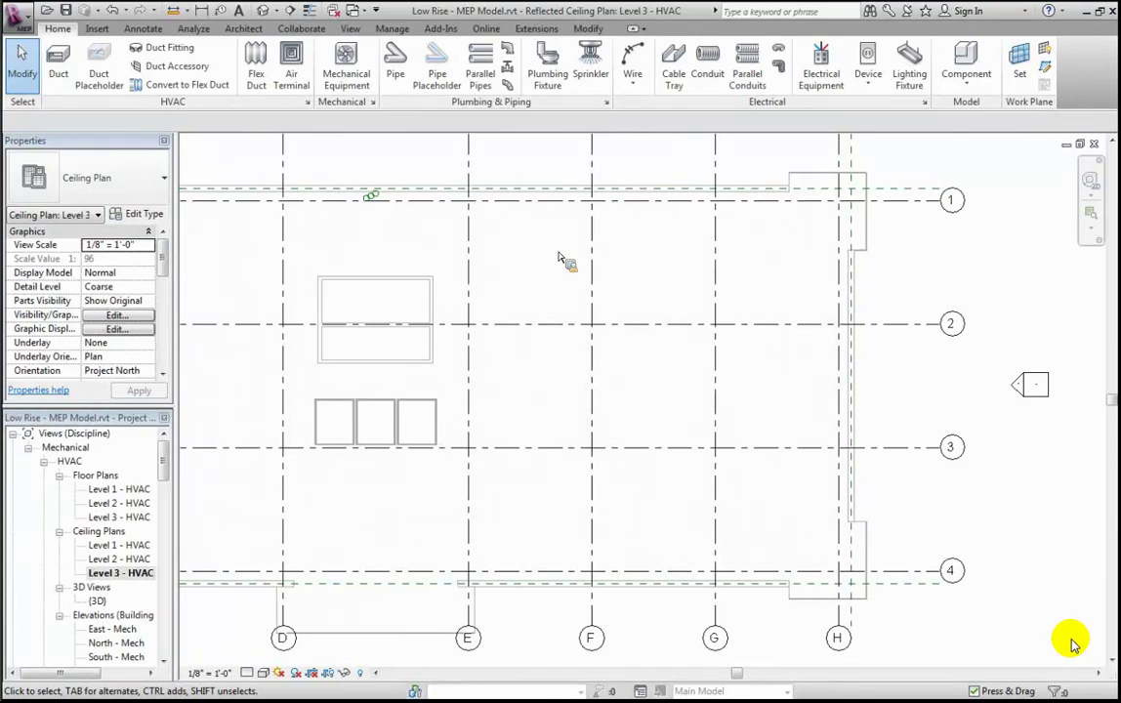
Step: Open the South - Mech elevation and examine the level heads from Level 3 up to the parapet
left_click(121, 657)
double_click(121, 657)
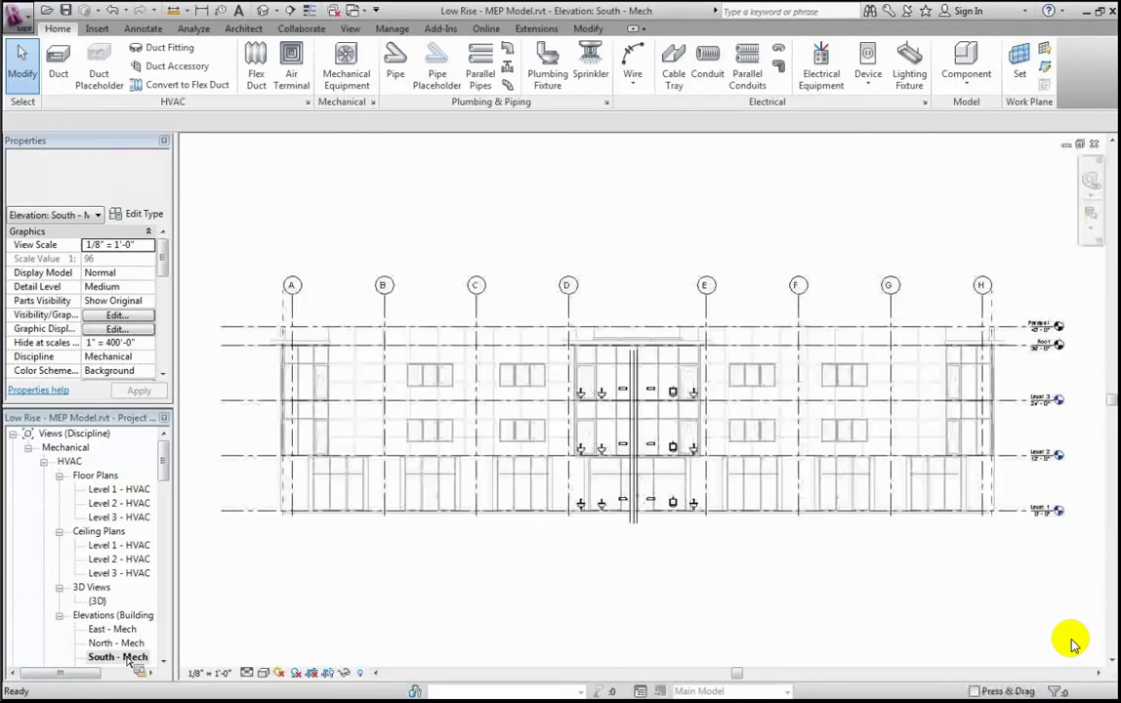
left_click(1091, 213)
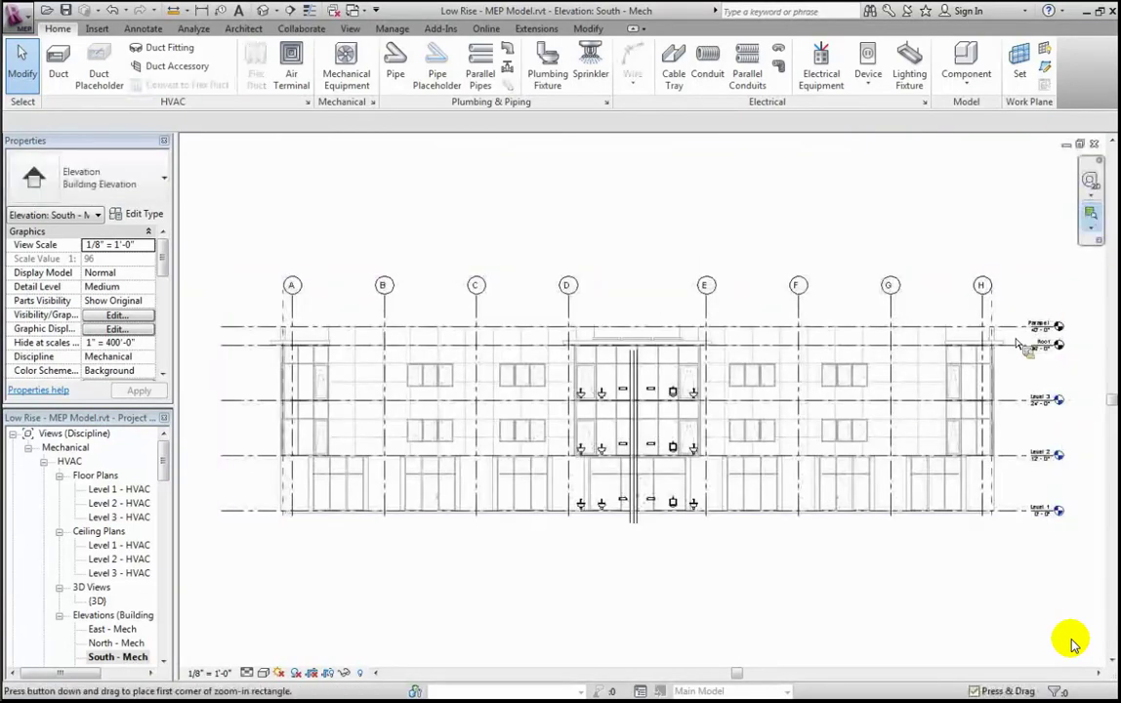
left_click_drag(995, 326, 1075, 437)
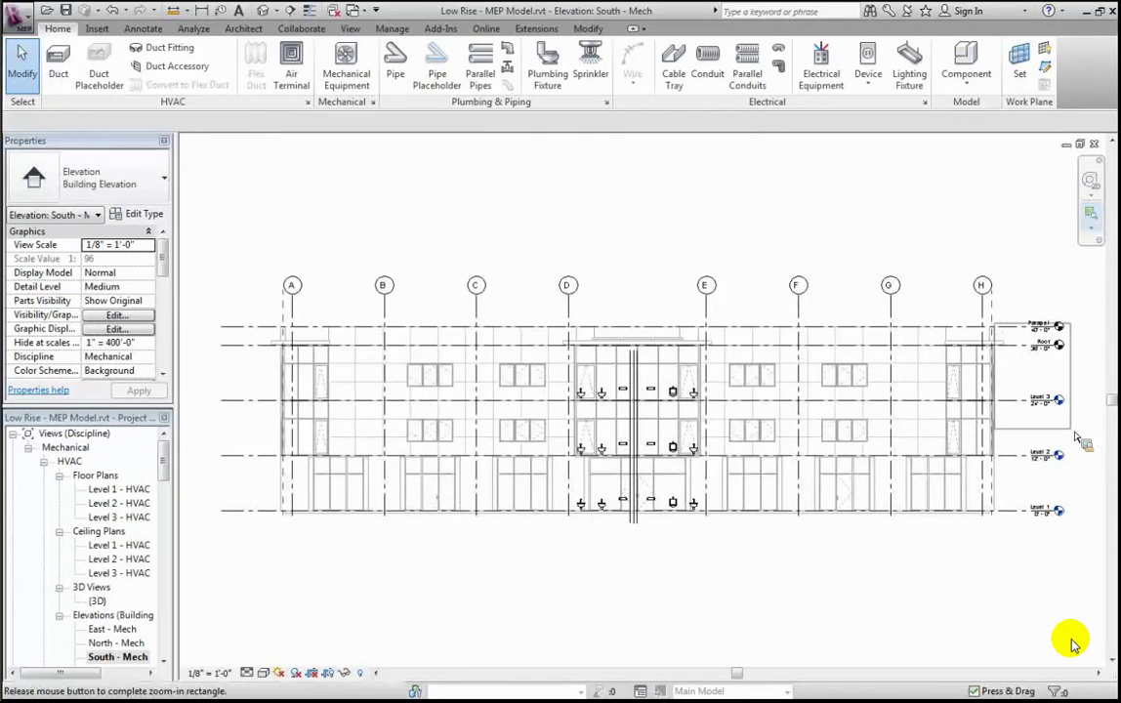
left_click_drag(1075, 437, 1075, 436)
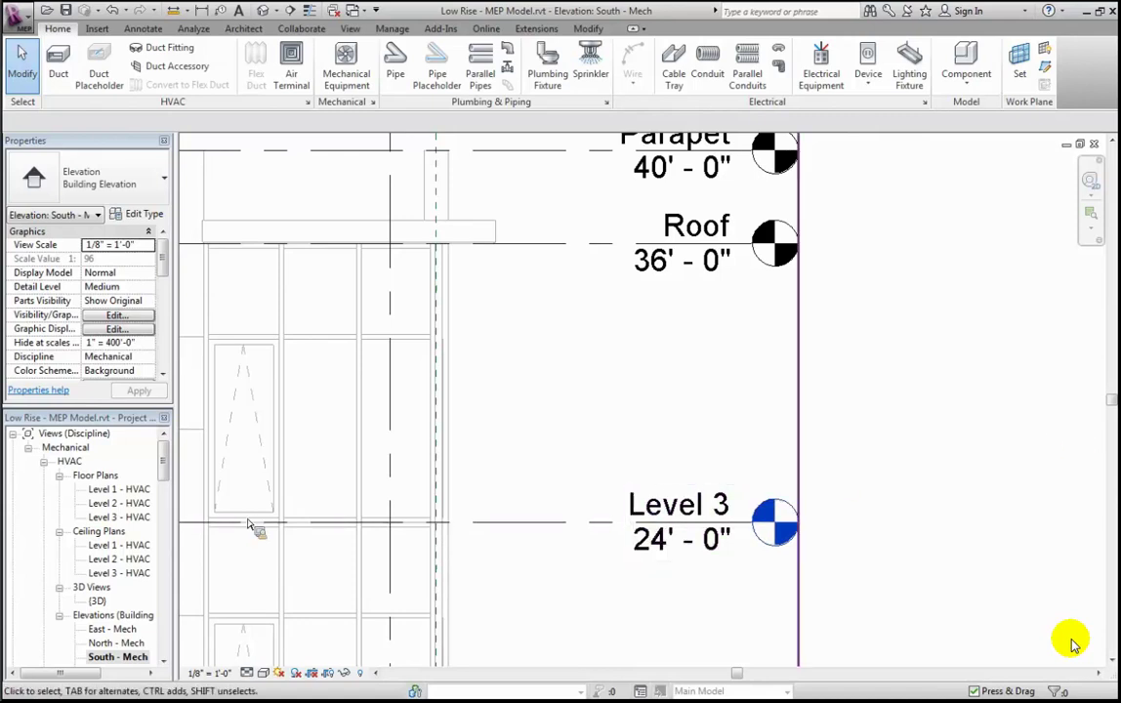
Step: In the Level 3 - HVAC ceiling plan, place a 24 x 24 Face 12 x 12 supply diffuser, offset 9', about 4'-6" from grid 1 and 9'-6" from grid F
double_click(140, 574)
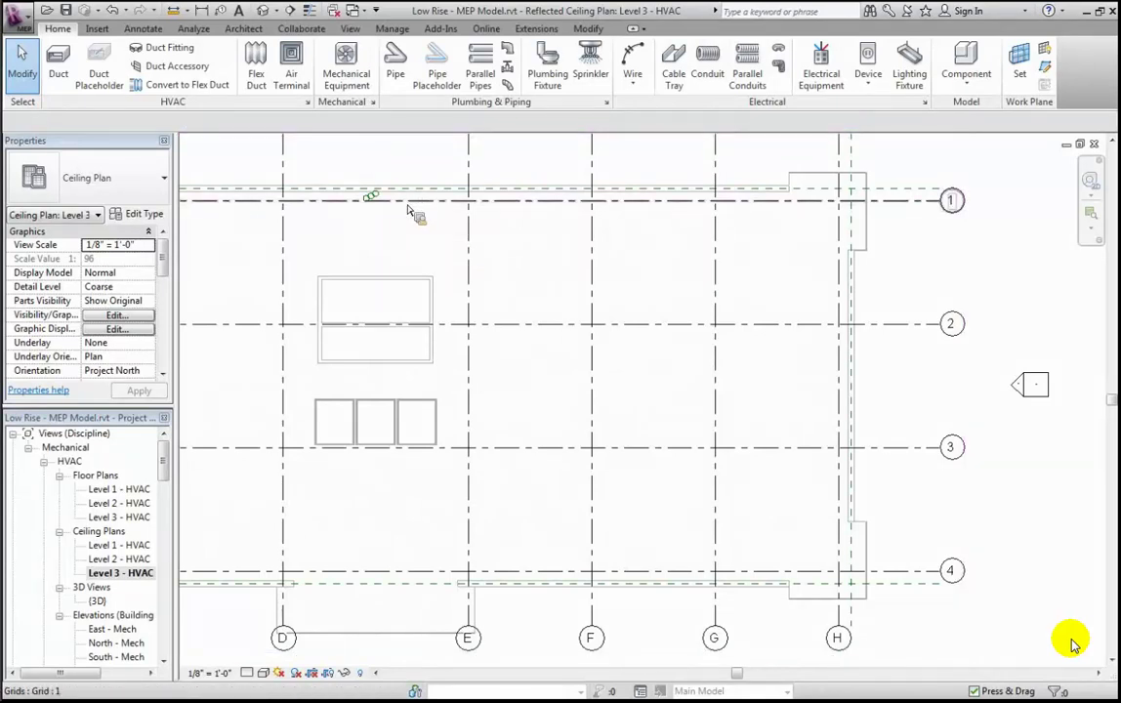
left_click(292, 68)
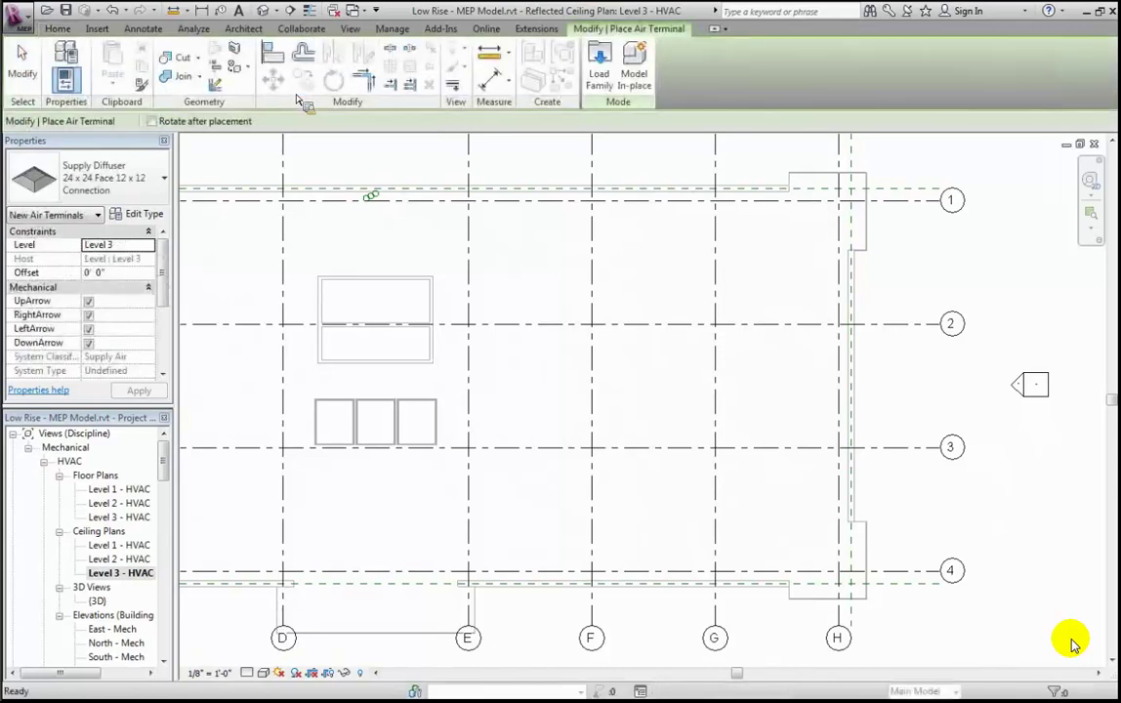
left_click(166, 182)
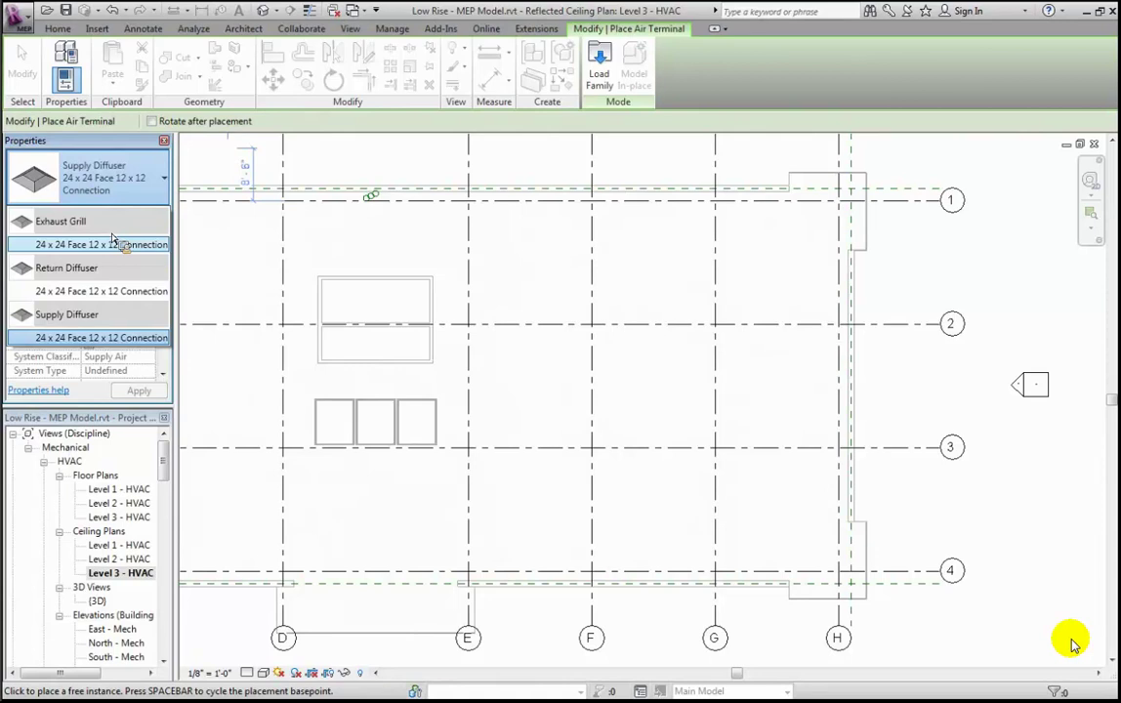
left_click(97, 338)
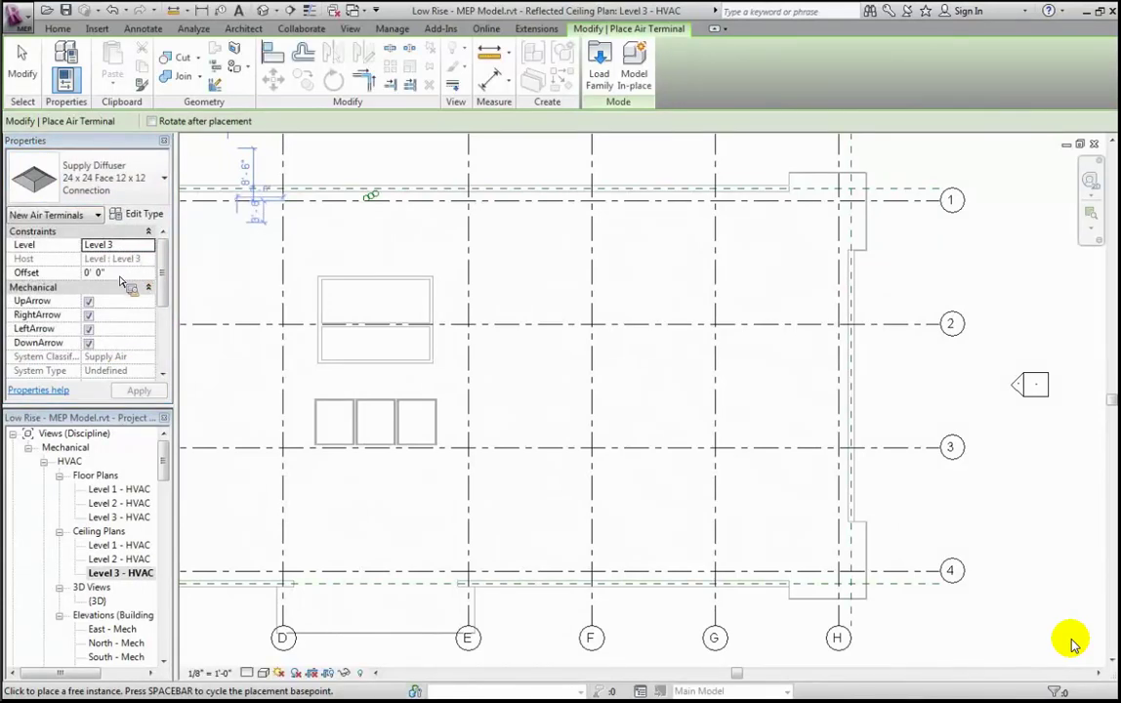
left_click(120, 276)
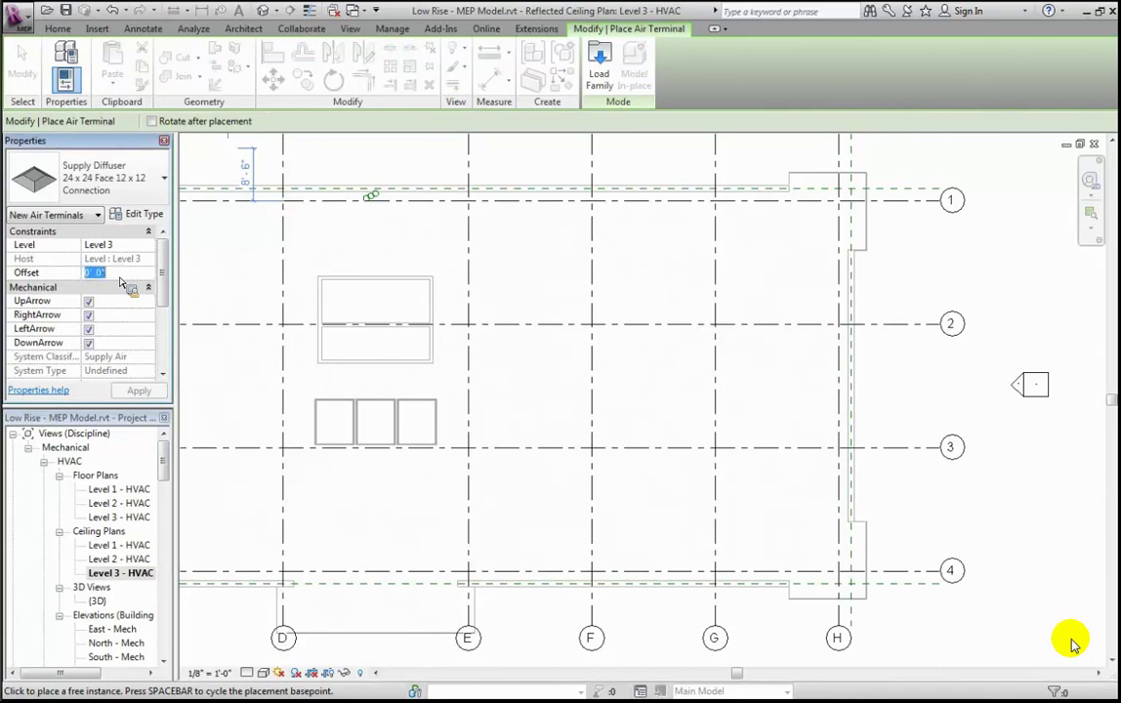
type("9")
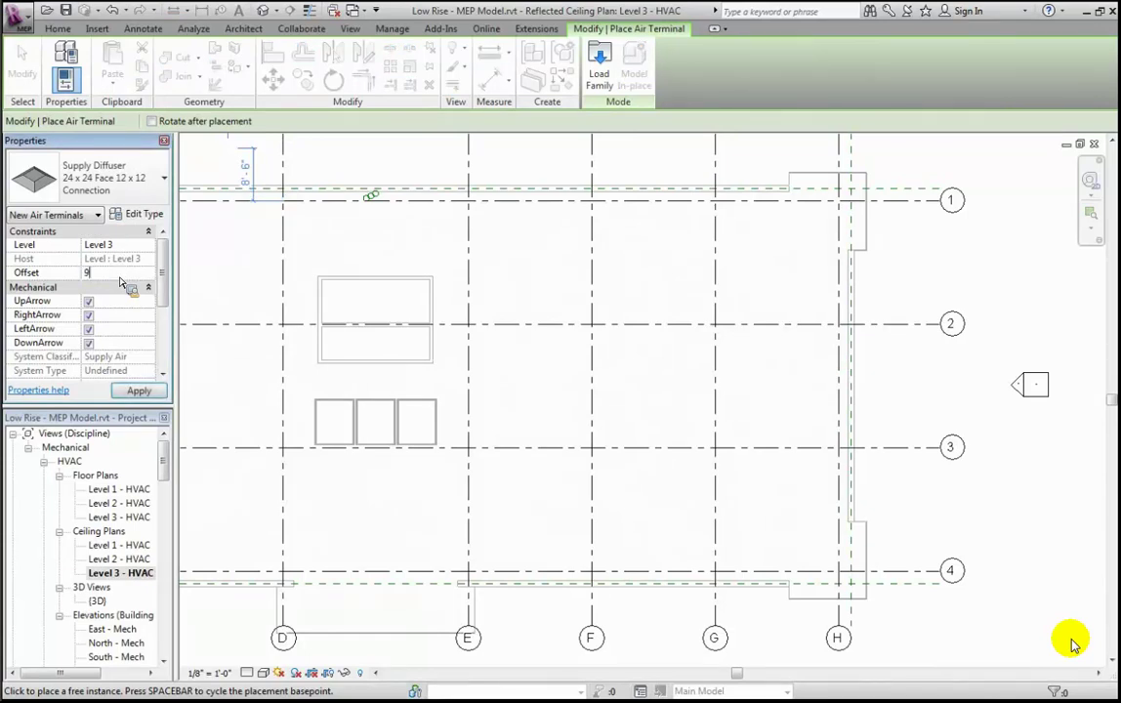
left_click(140, 391)
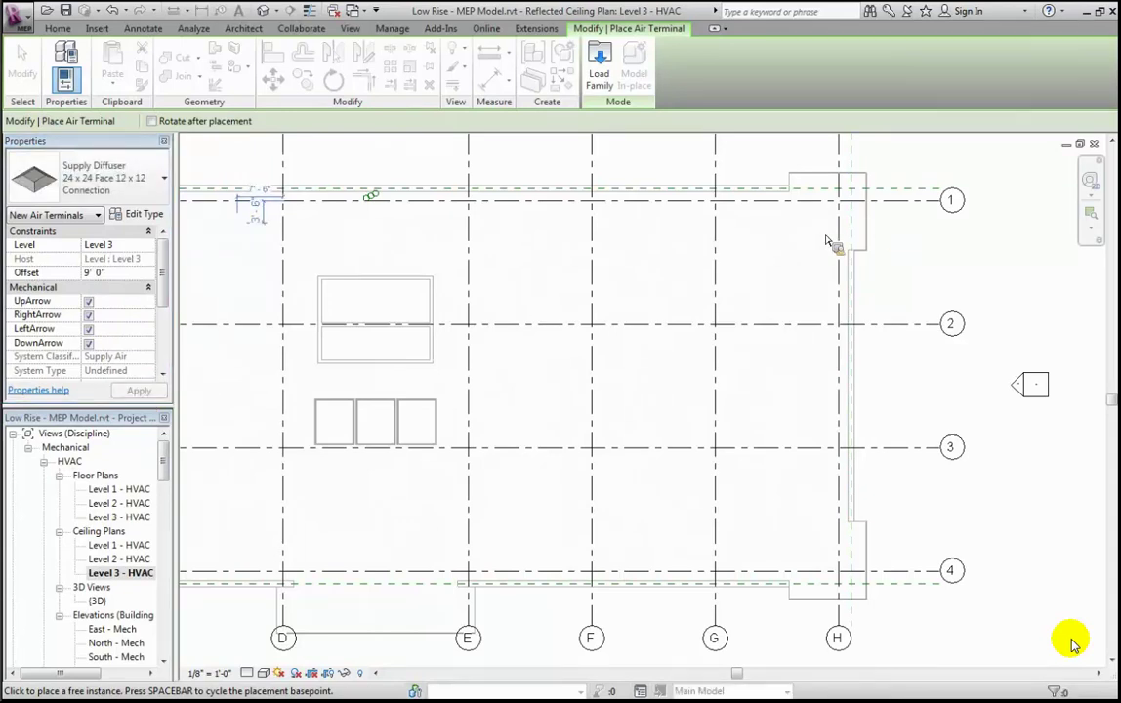
key("Escape")
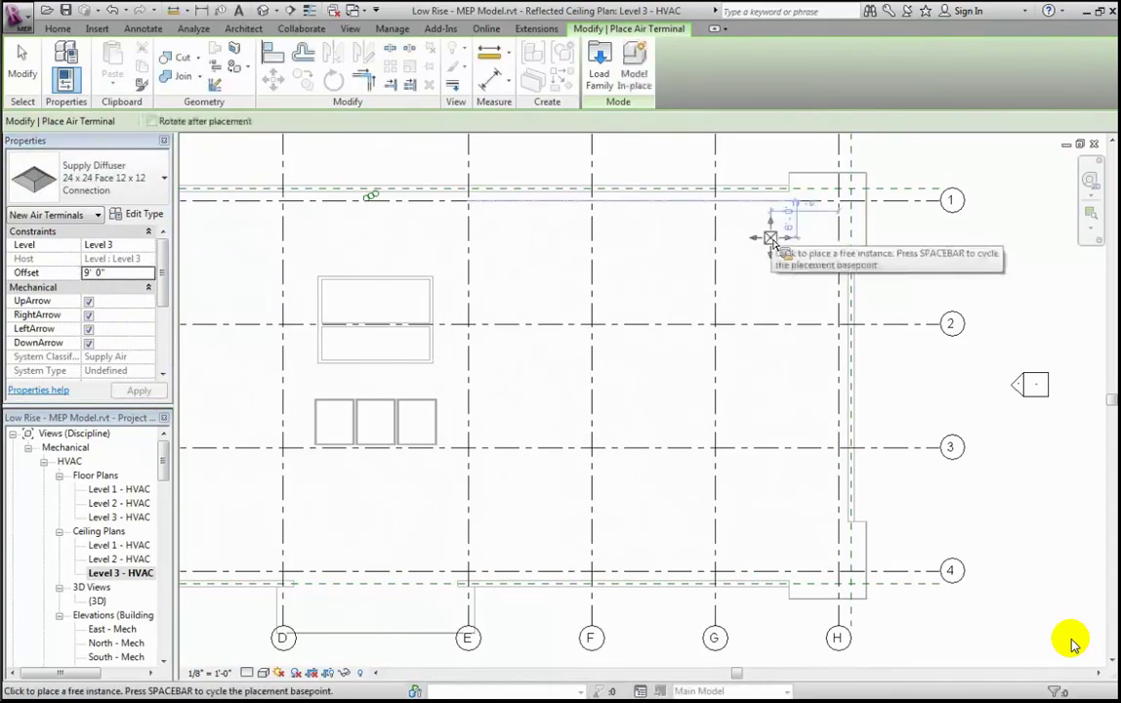
left_click(137, 574)
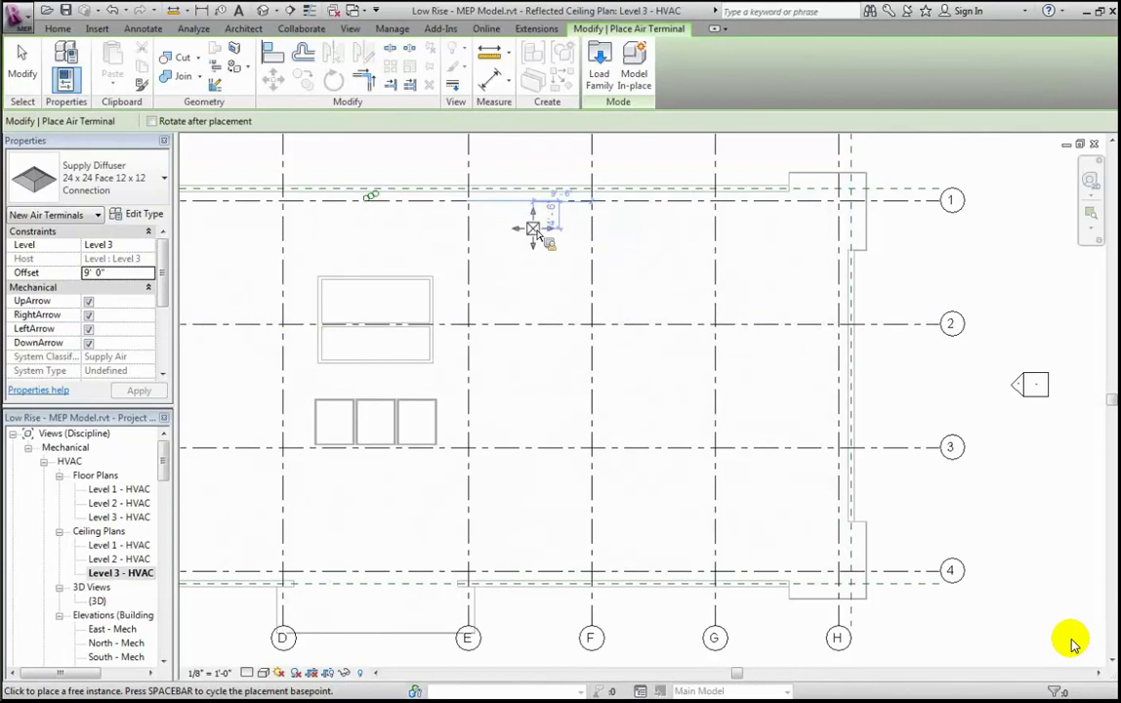
left_click(536, 232)
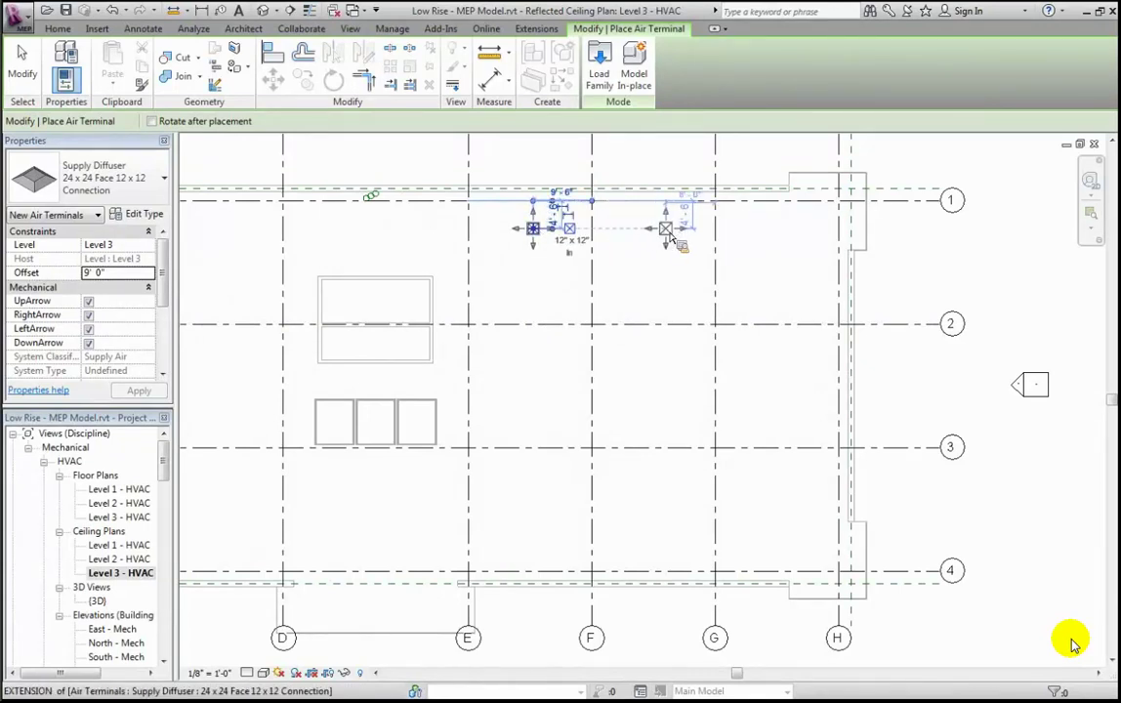
Step: Place five more supply diffusers: two near grid 1 in bays F-G and G-H, and one near grid 4 in each bay from E to H
left_click(669, 236)
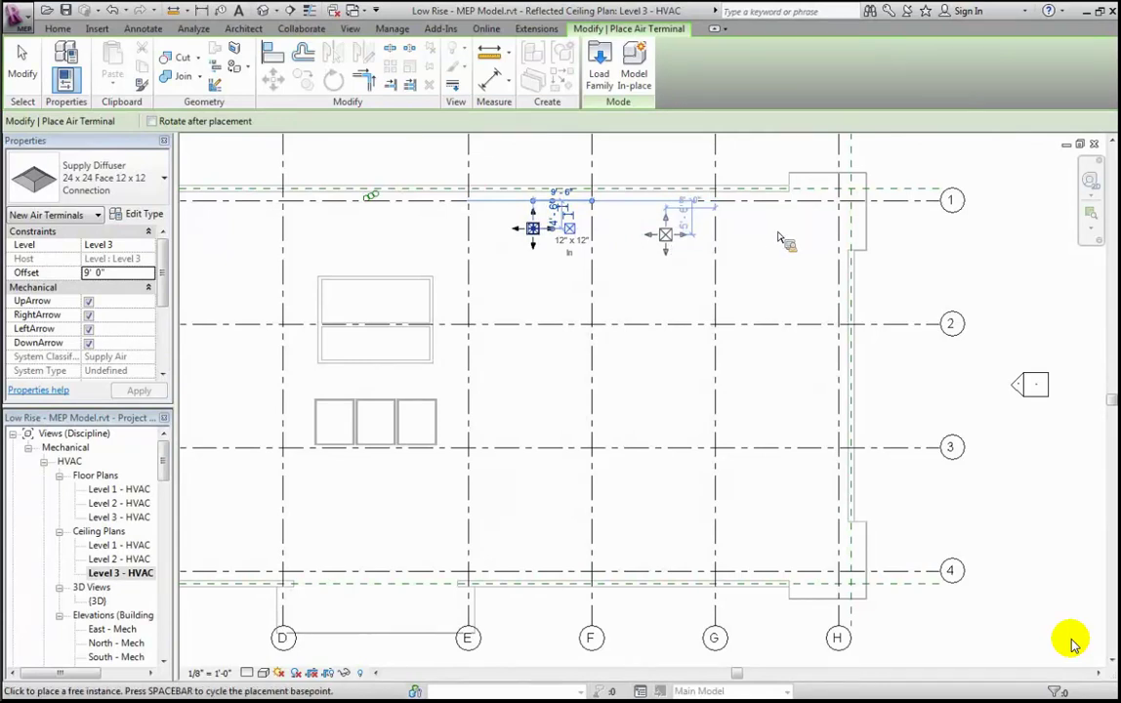
left_click(786, 231)
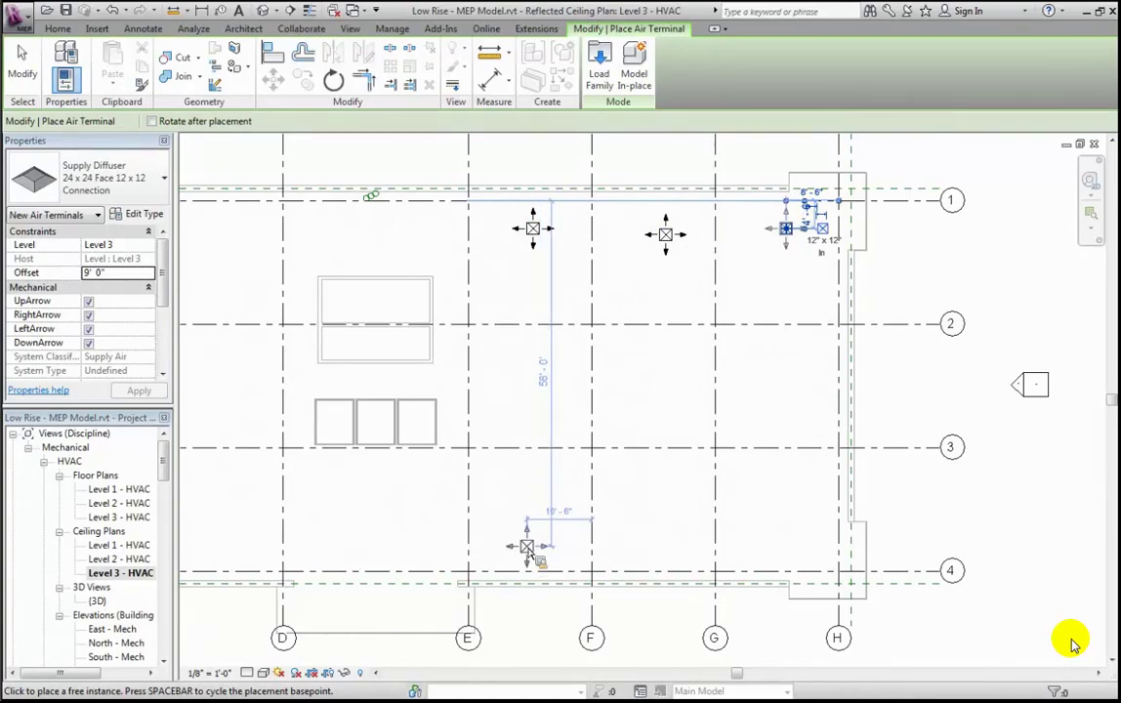
left_click(527, 545)
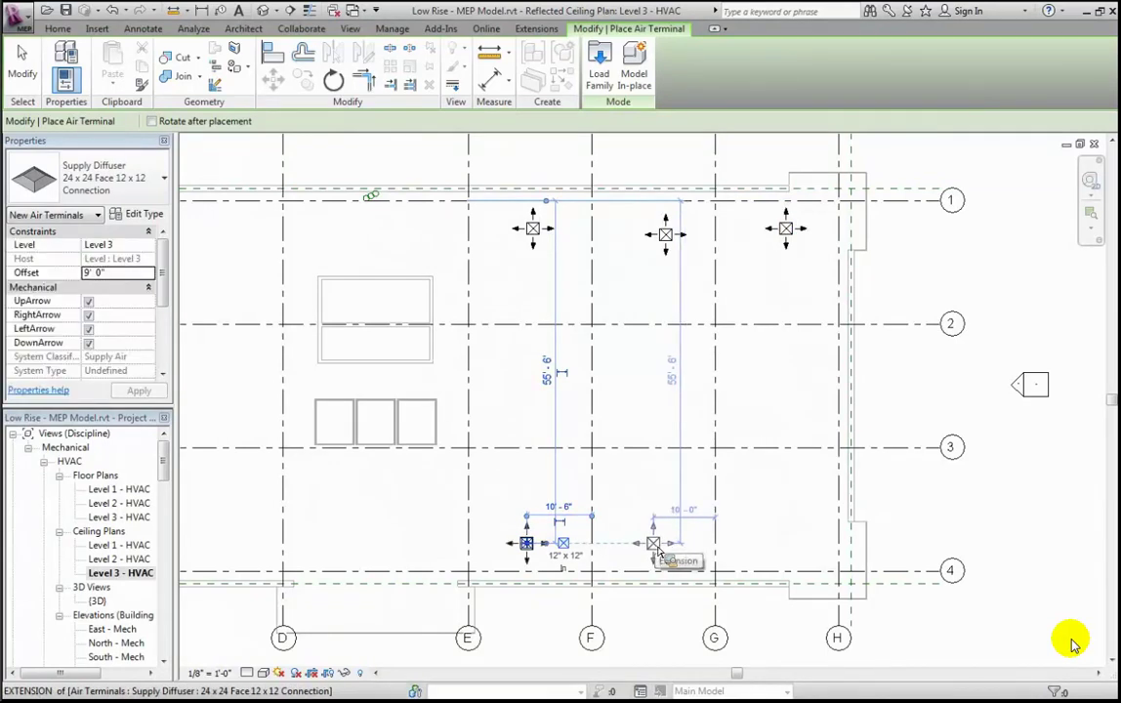
left_click(655, 547)
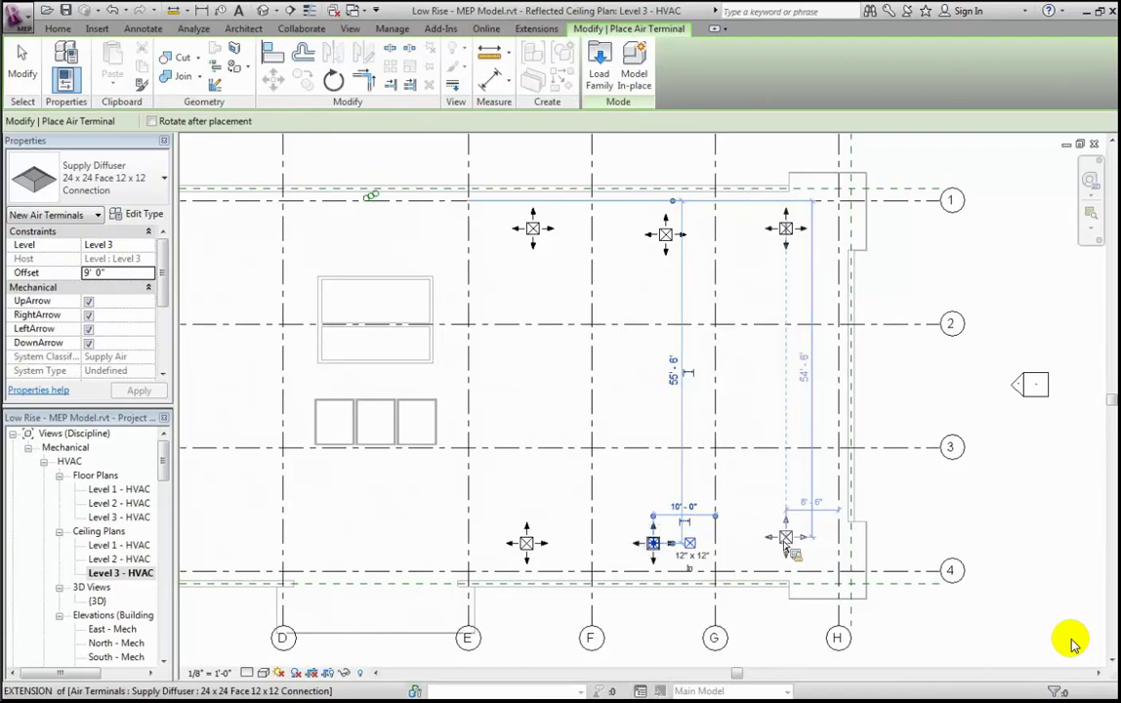
left_click(779, 537)
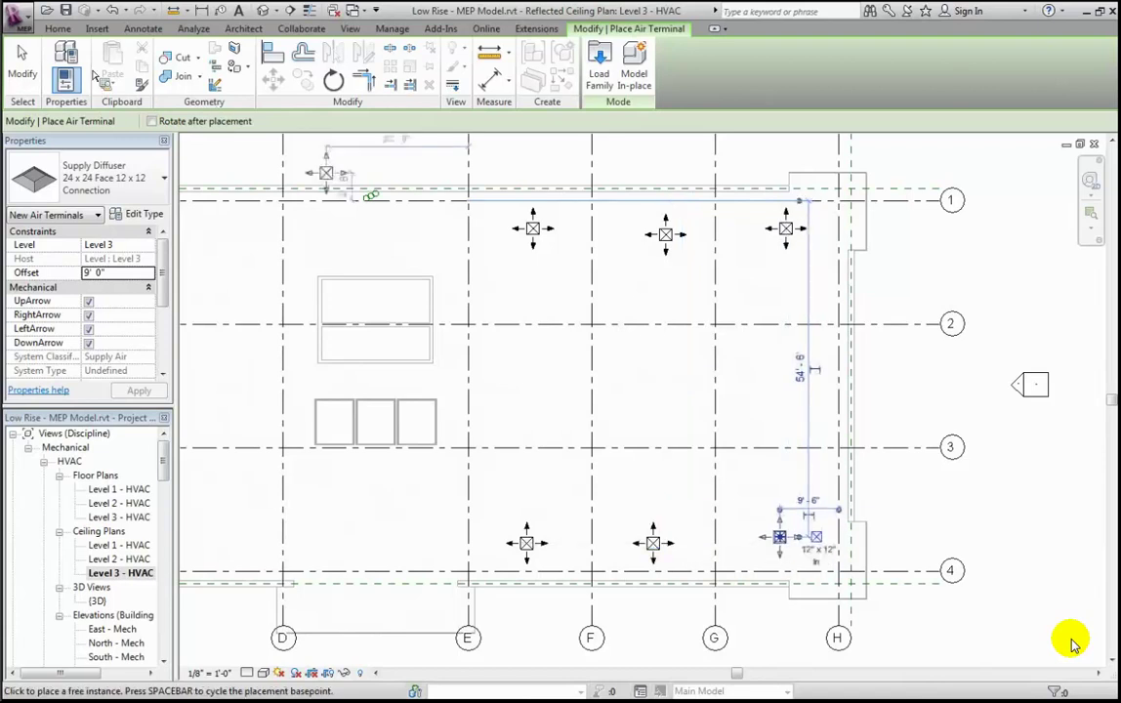
left_click(22, 64)
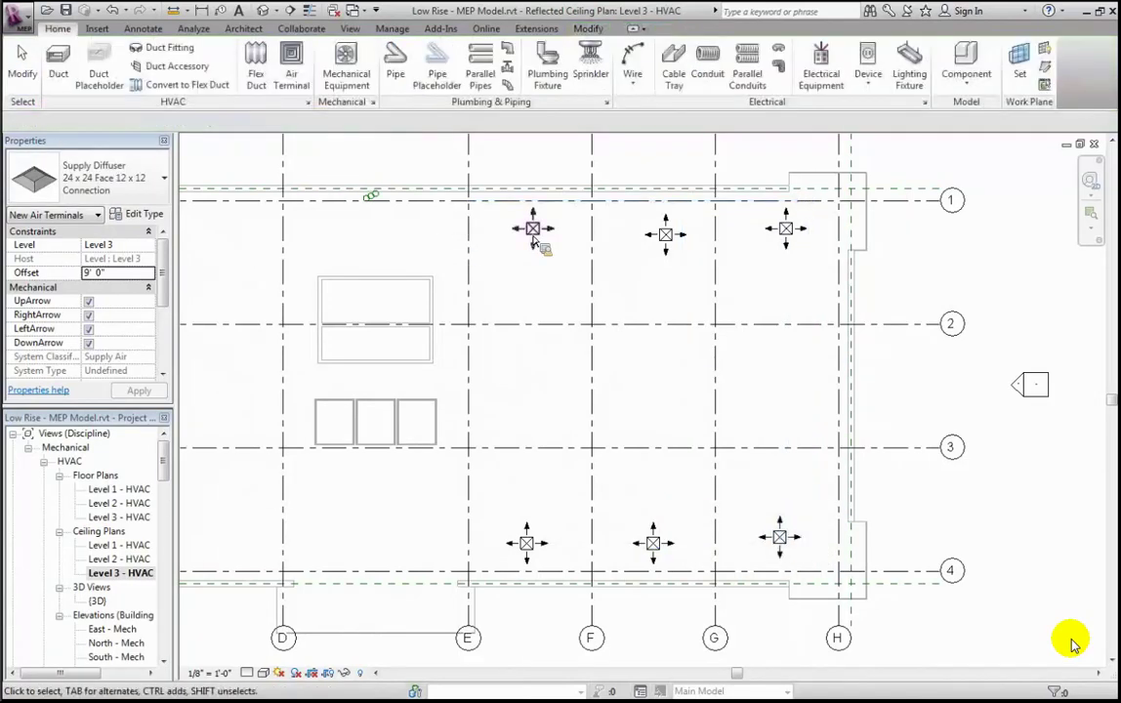
Step: Select the supply diffuser near grid 1 in bay E-F and dock its Properties palette on the opposite side from the Project Browser
left_click(532, 233)
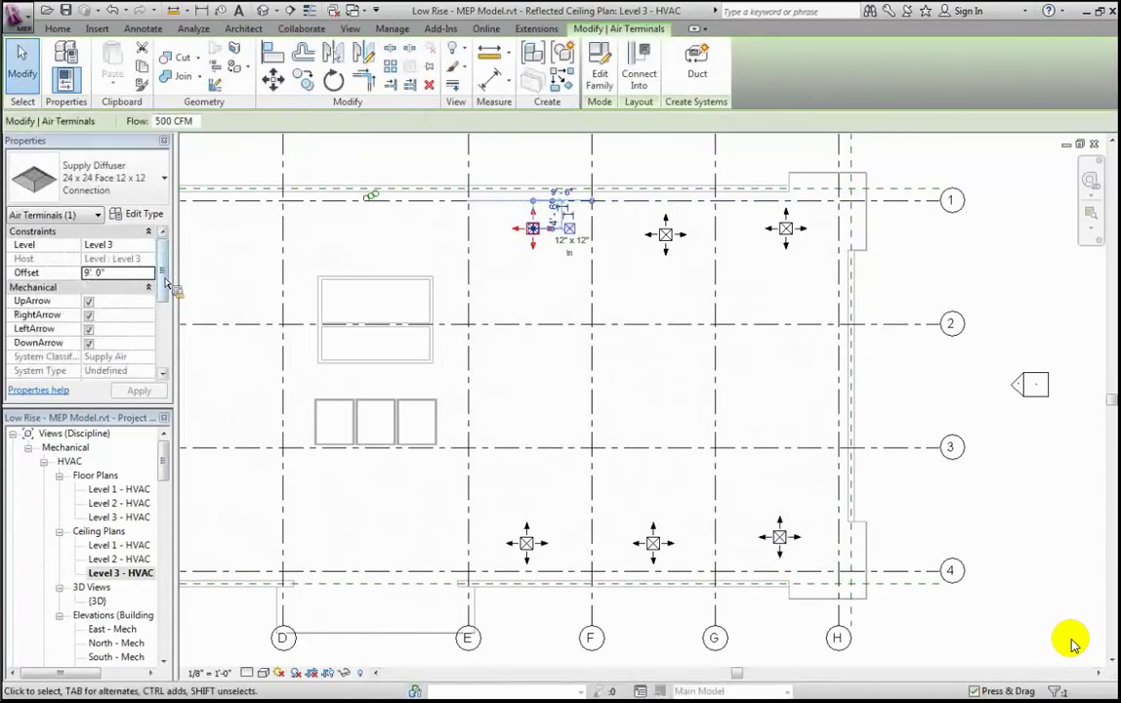
scroll(166, 293, "down", 3)
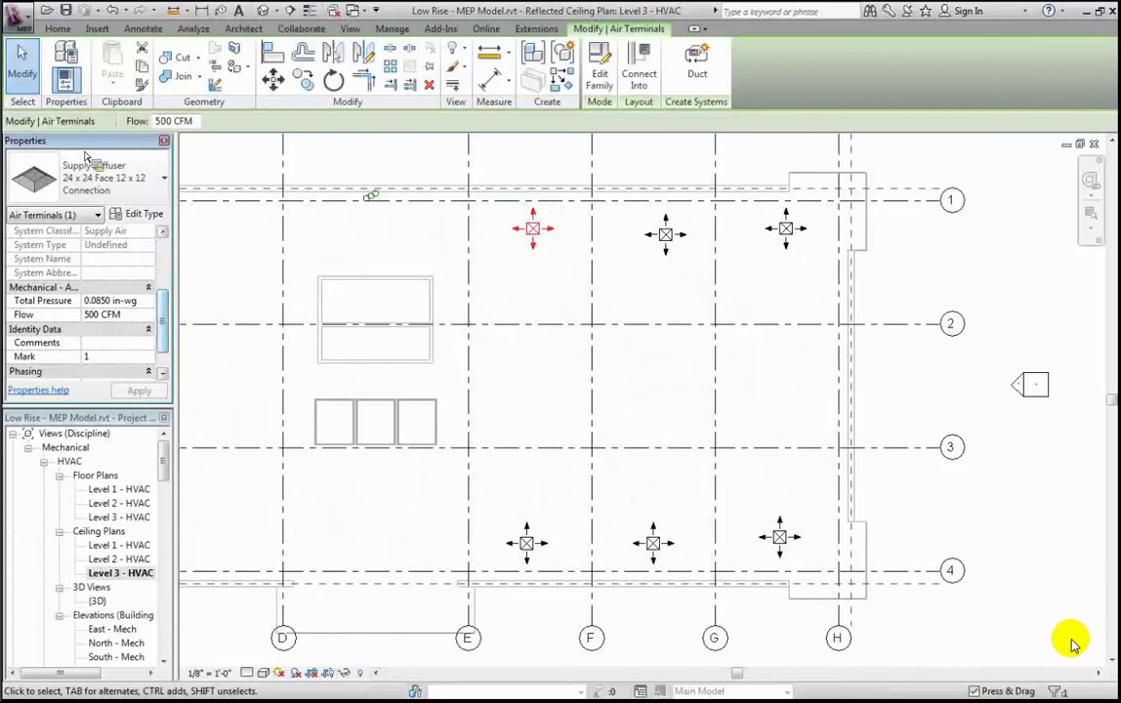
left_click_drag(83, 141, 1050, 200)
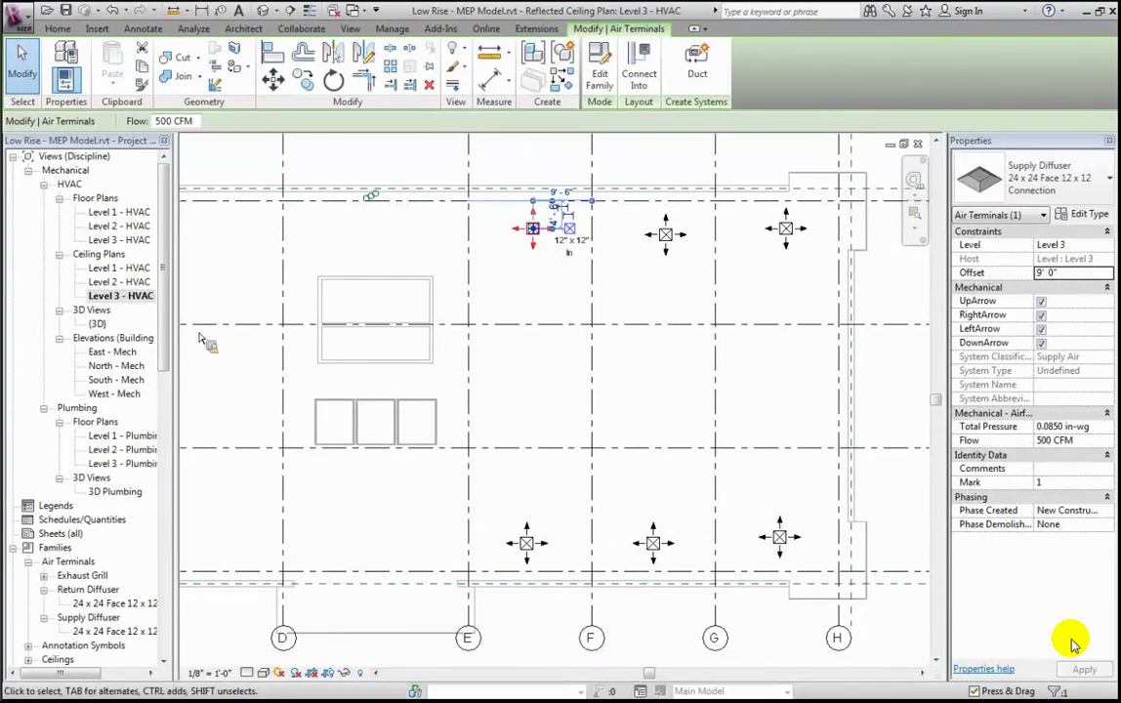
Step: Place three 24 x 24 Face 12 x 12 return diffusers, offset 9', just above grid 2 in bays E-F, F-G and G-H
left_click(64, 32)
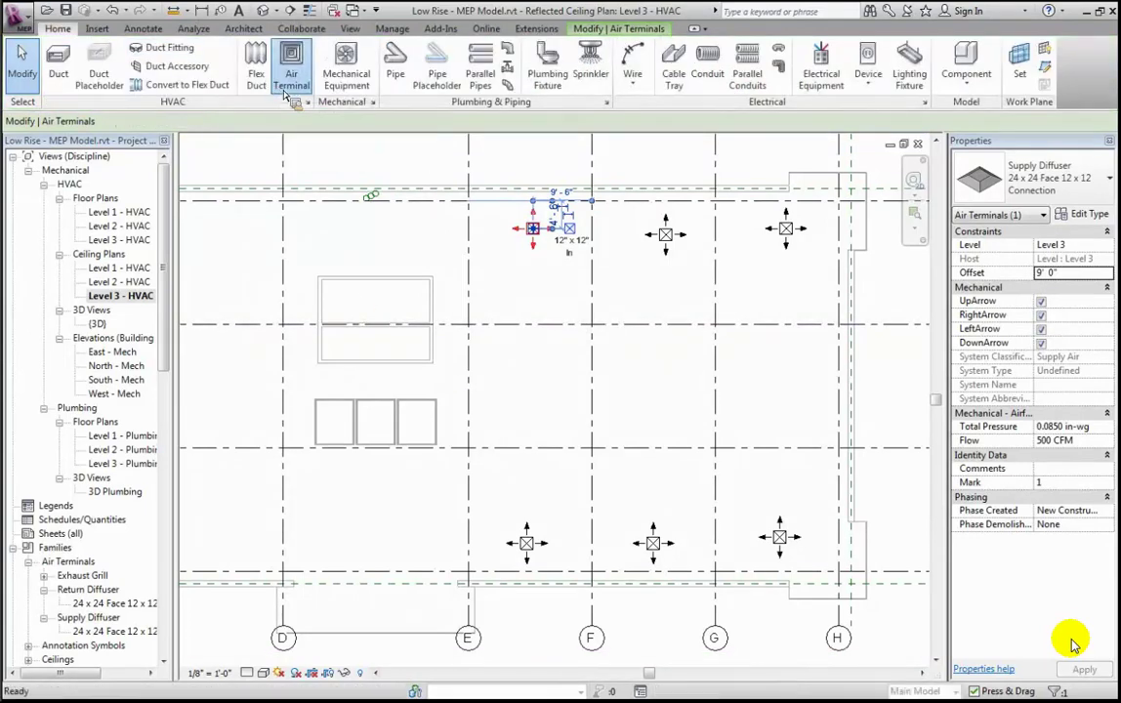
left_click(289, 78)
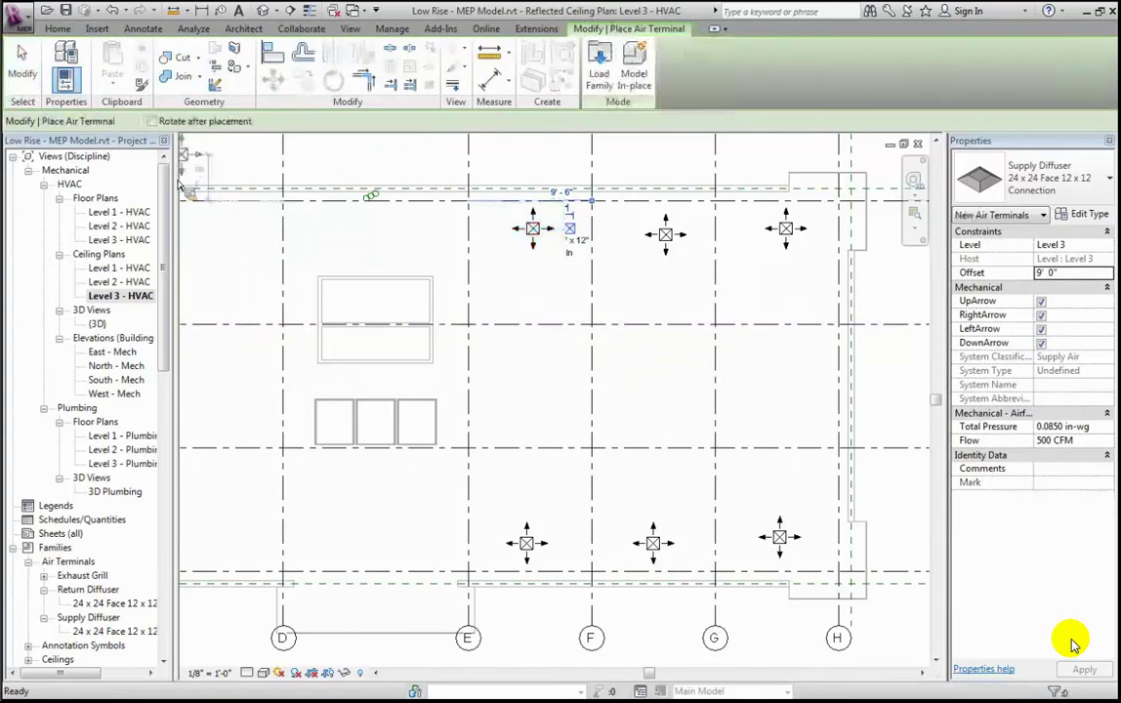
left_click(1067, 192)
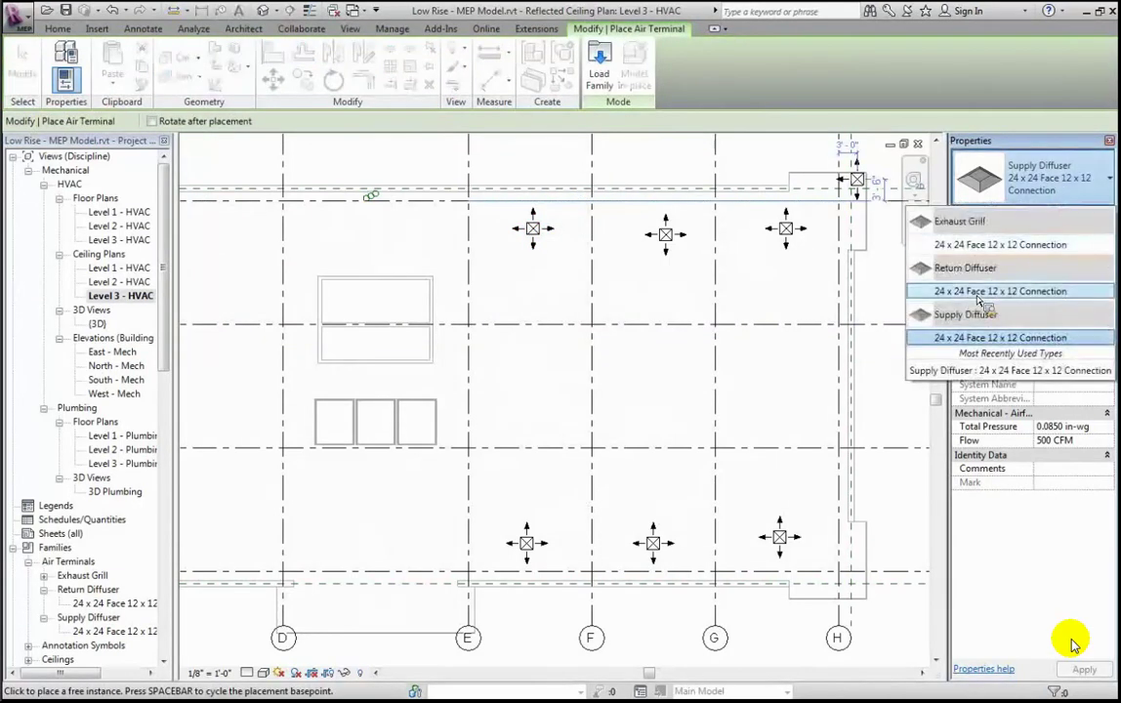
left_click(986, 337)
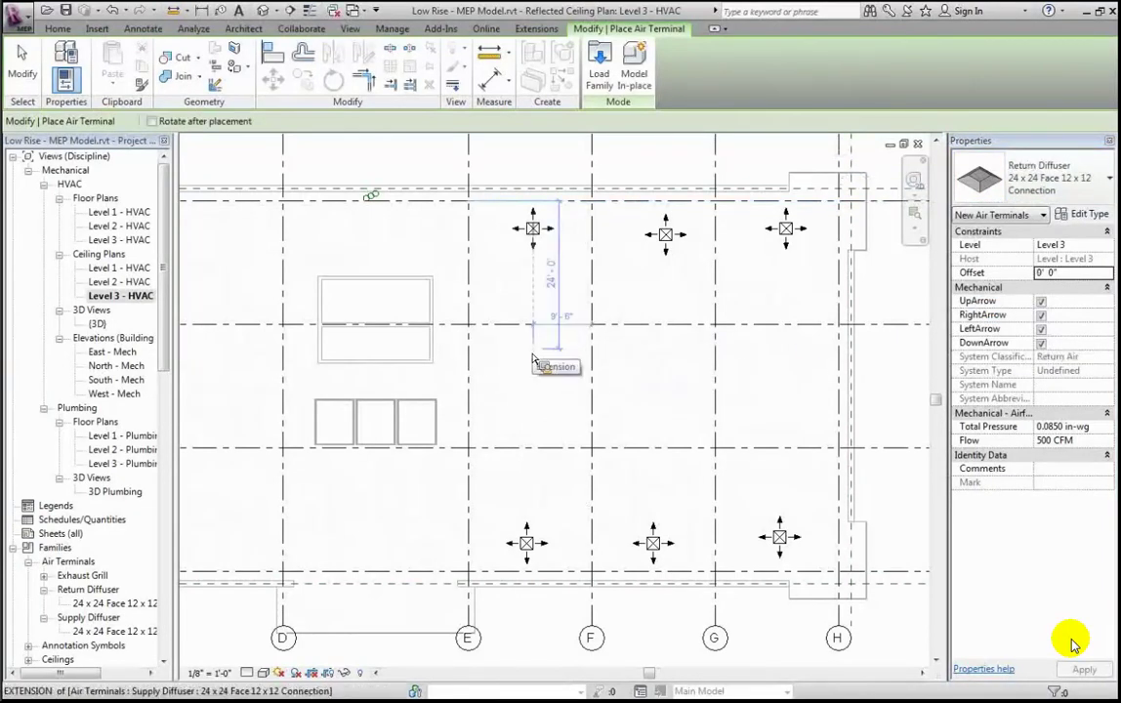
left_click(1074, 280)
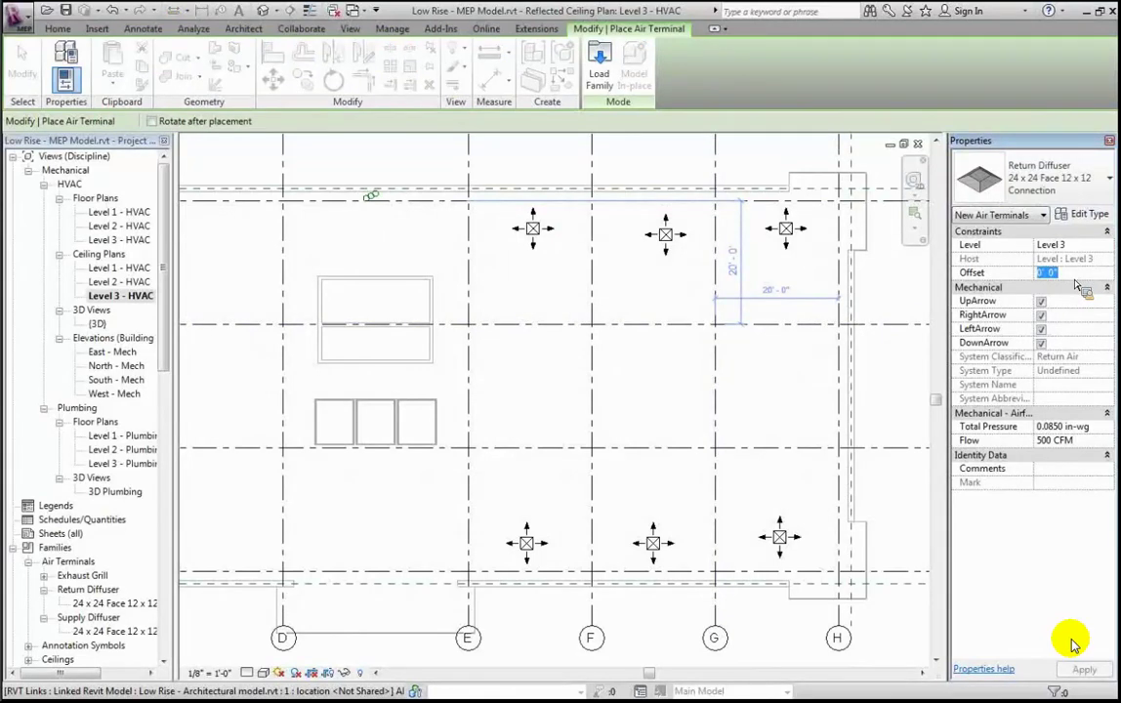
type("9")
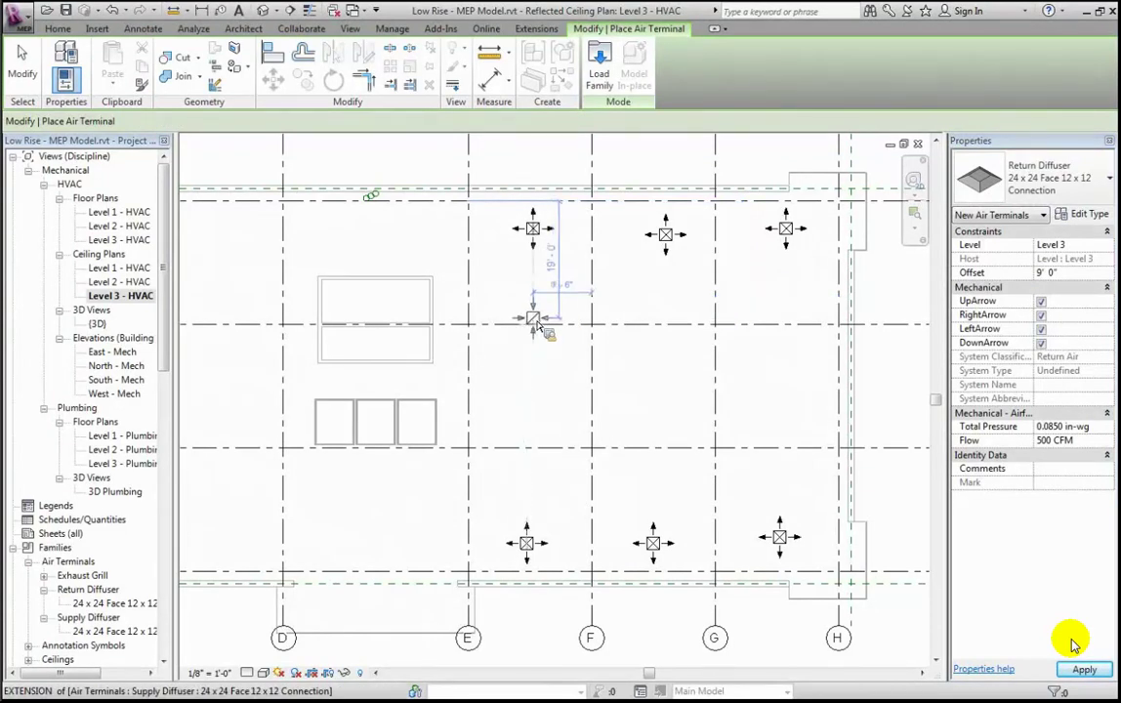
left_click(532, 319)
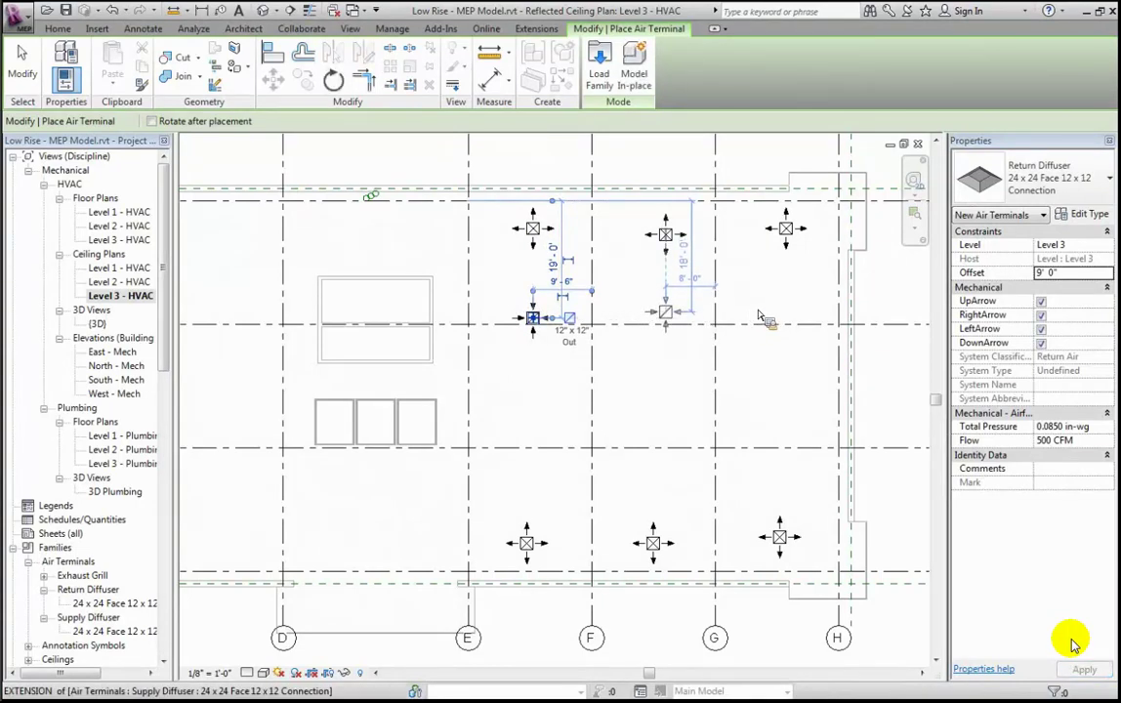
left_click(666, 312)
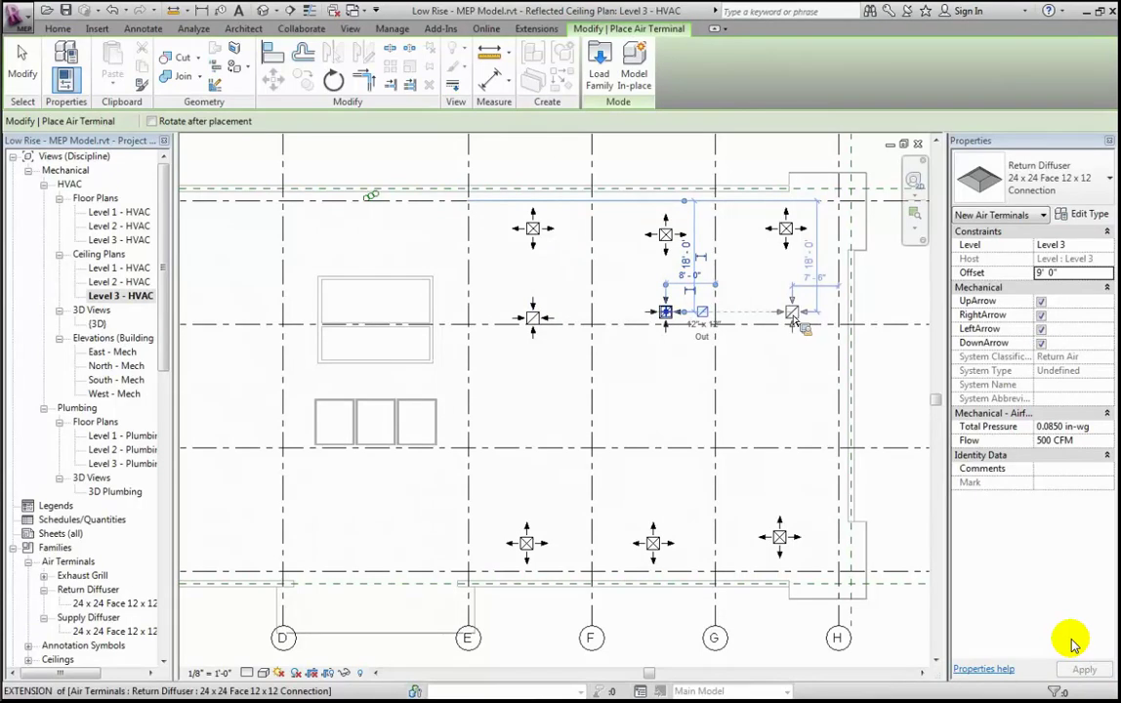
left_click(787, 314)
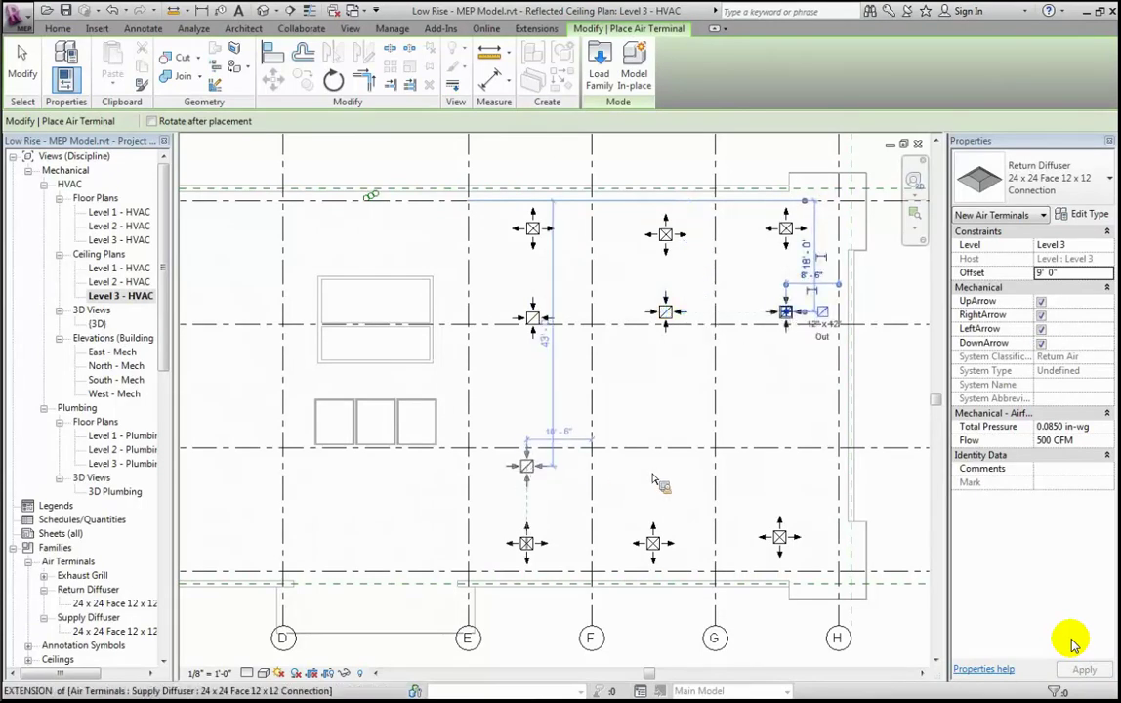
Step: Place three more return diffusers just below grid 3, about 43' from grid 1, in bays E-F, F-G and G-H
left_click(527, 467)
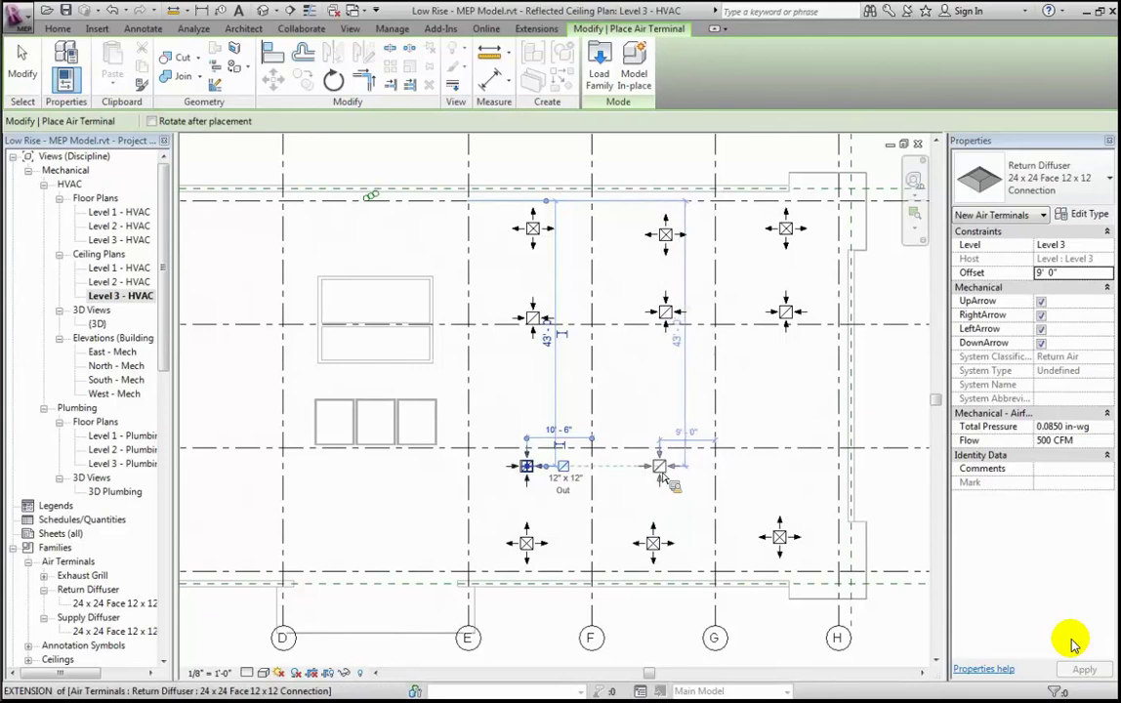
left_click(661, 469)
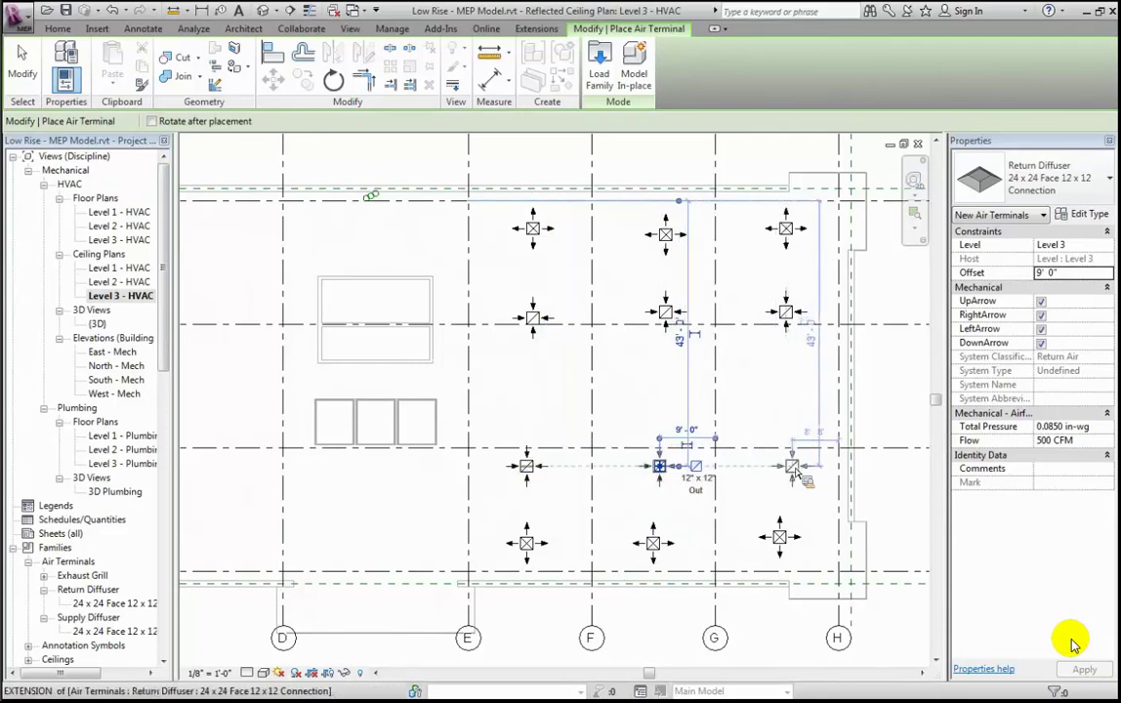
left_click(787, 469)
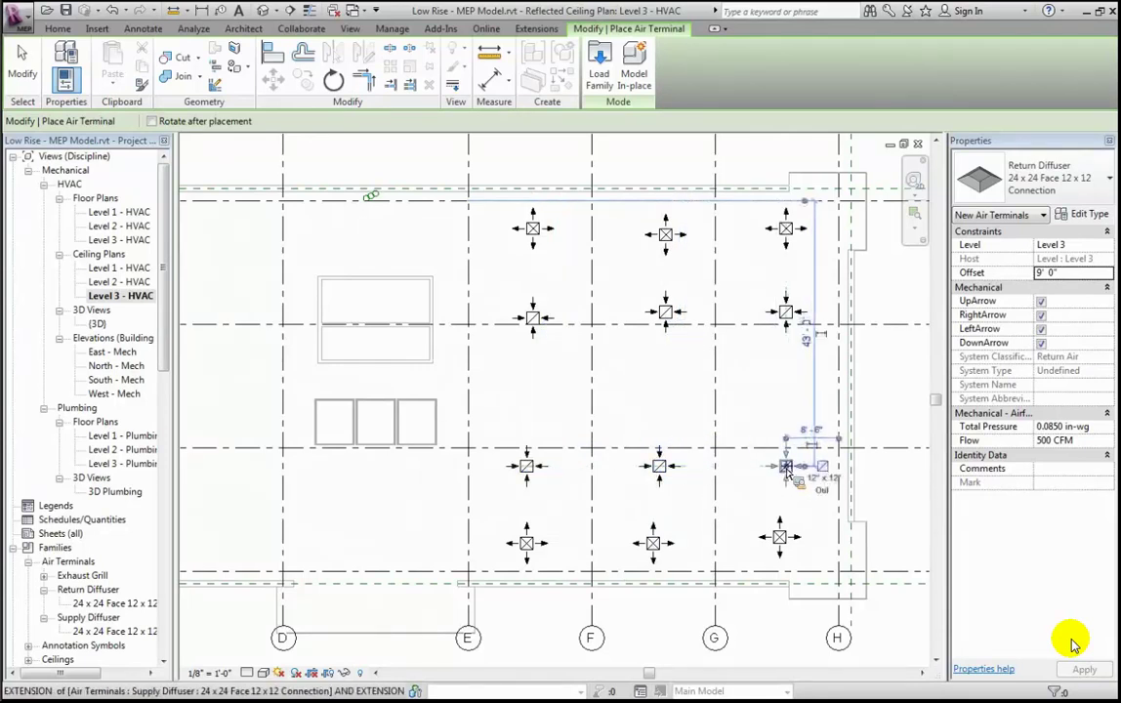
left_click(35, 68)
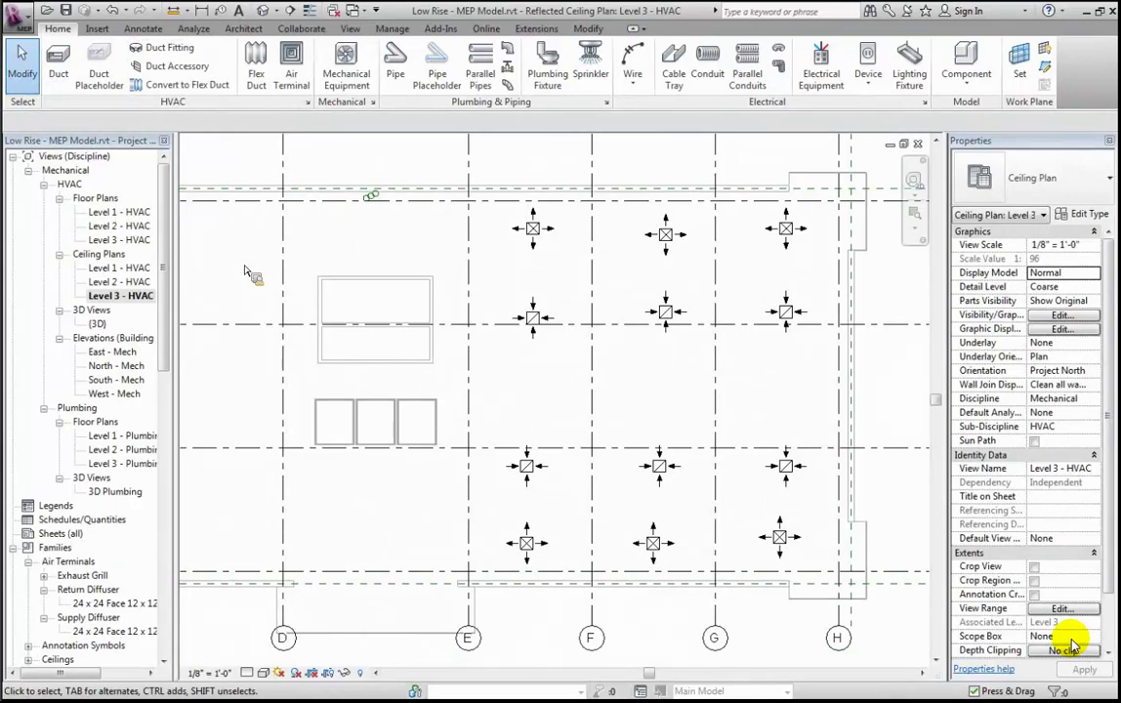
Step: Start a rectangular duct of type Radius Elbows / Taps with a 16" width and a 10'-6" offset
left_click(60, 68)
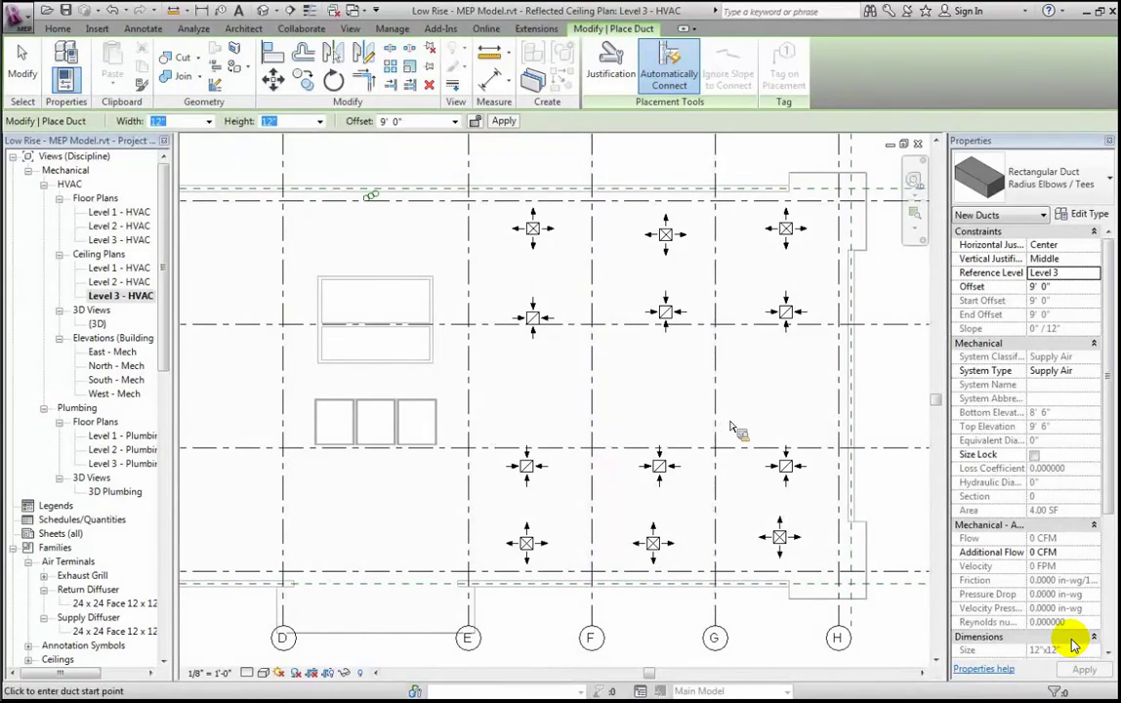
left_click(1038, 182)
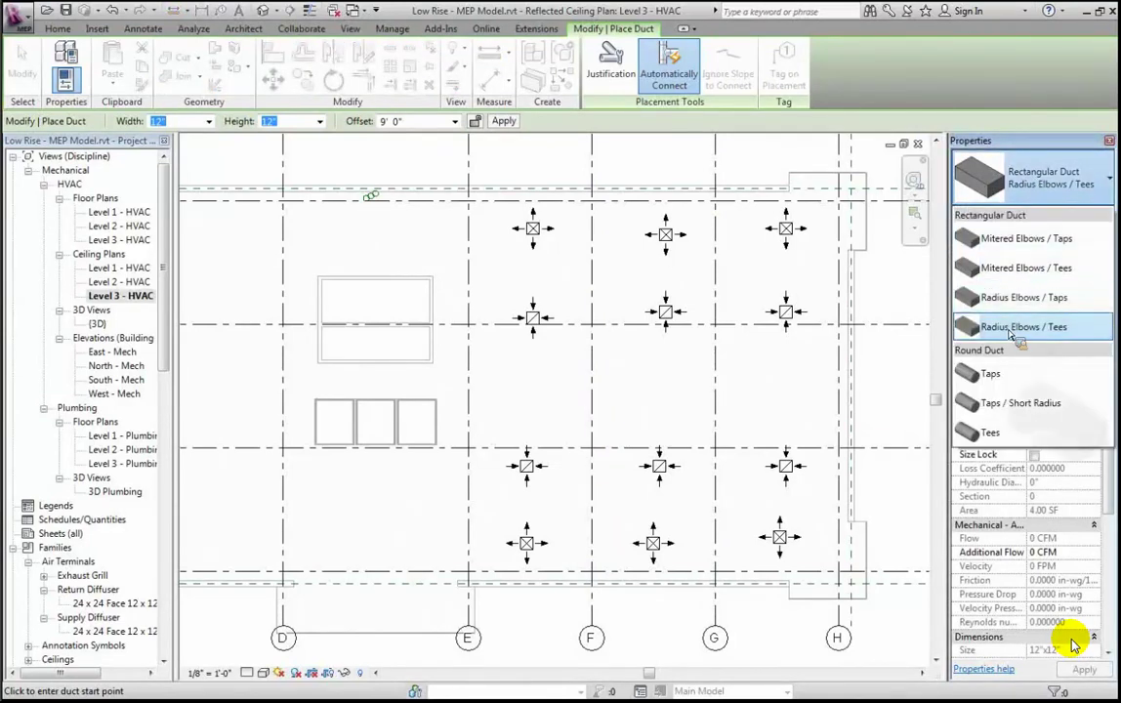
mouse_move(1012, 335)
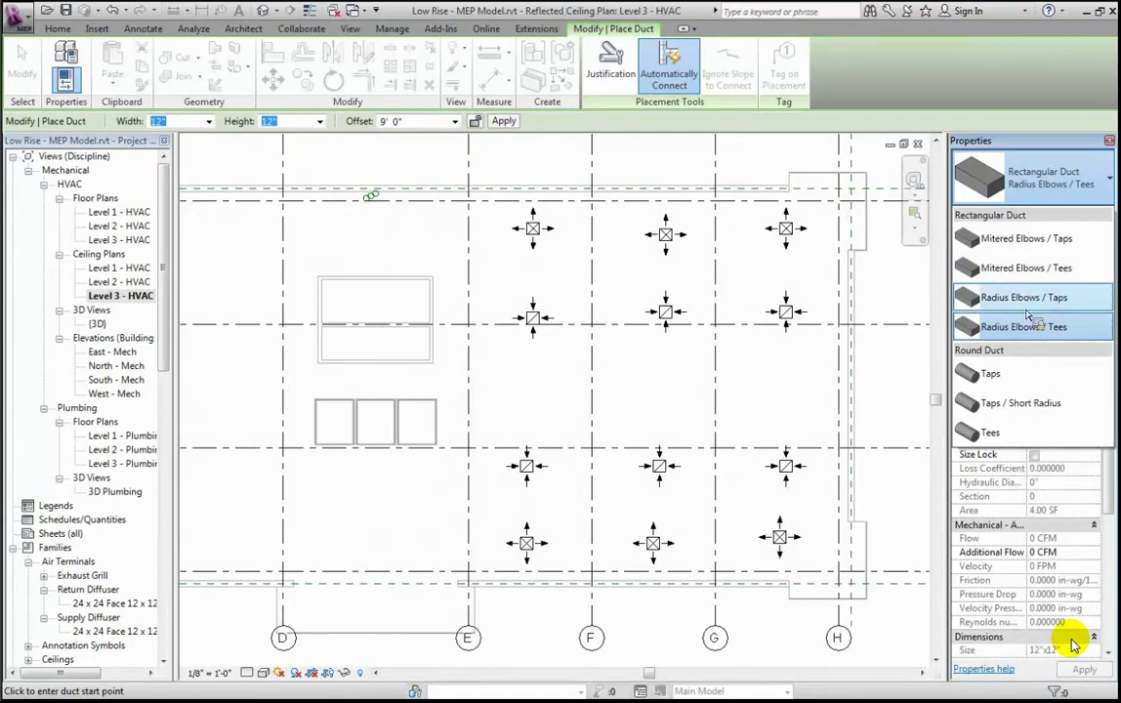
left_click(1036, 309)
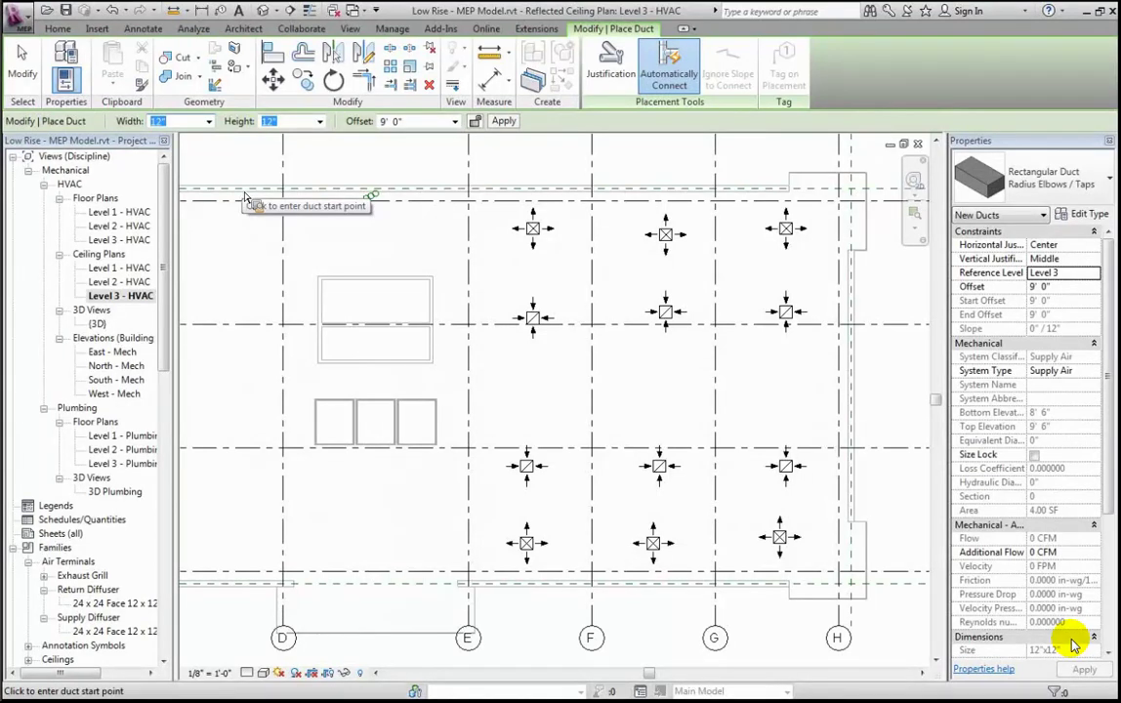
type("16")
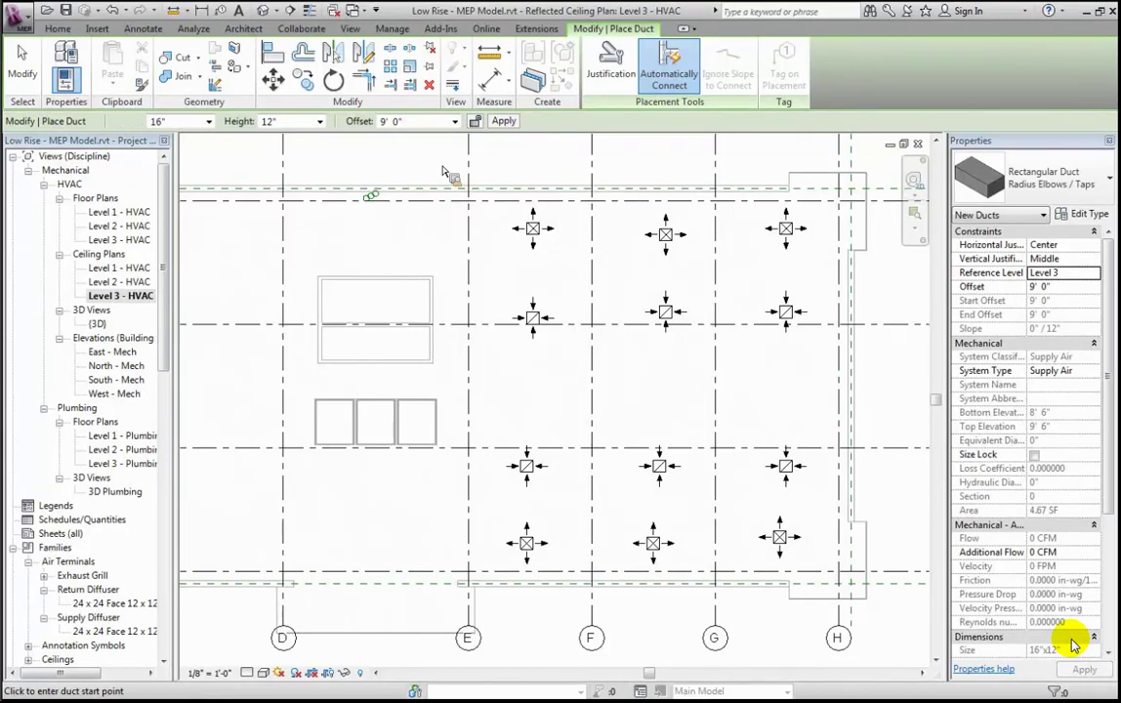
left_click(393, 124)
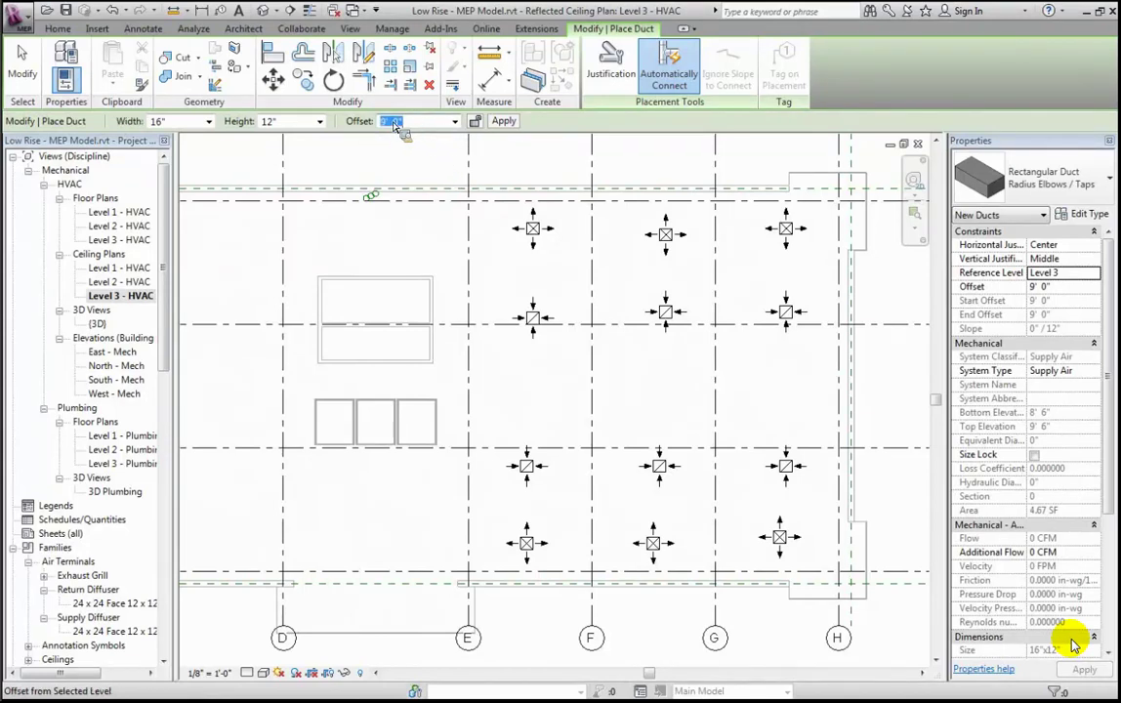
type("10'6")
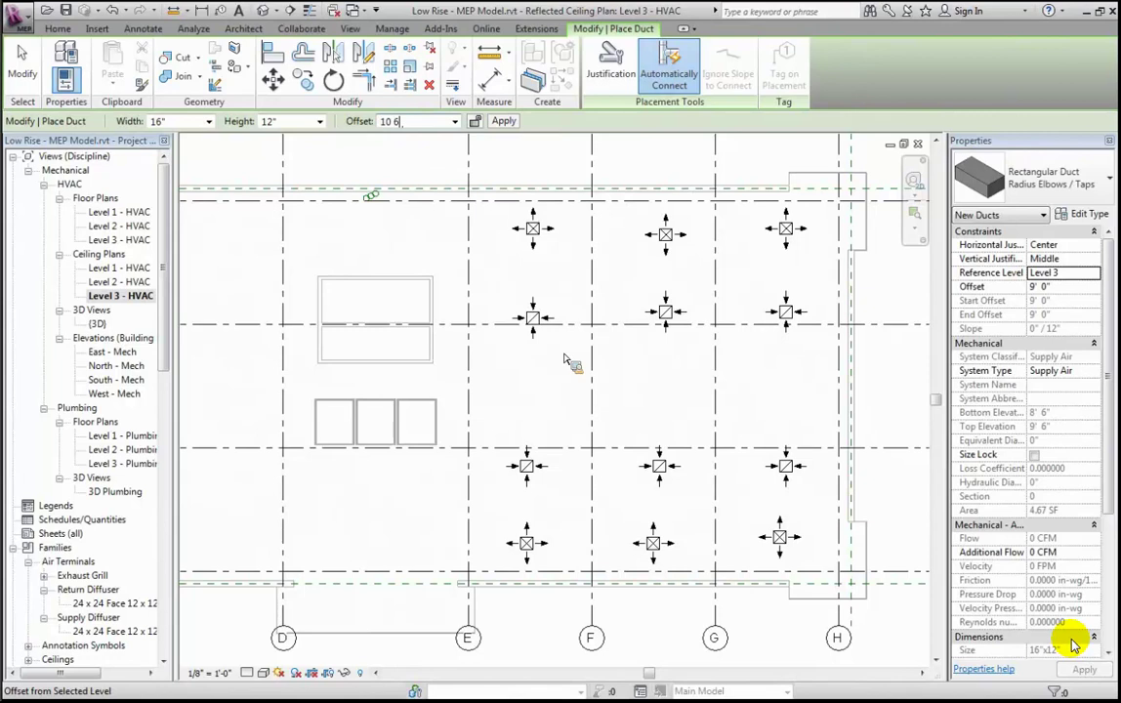
key("Return")
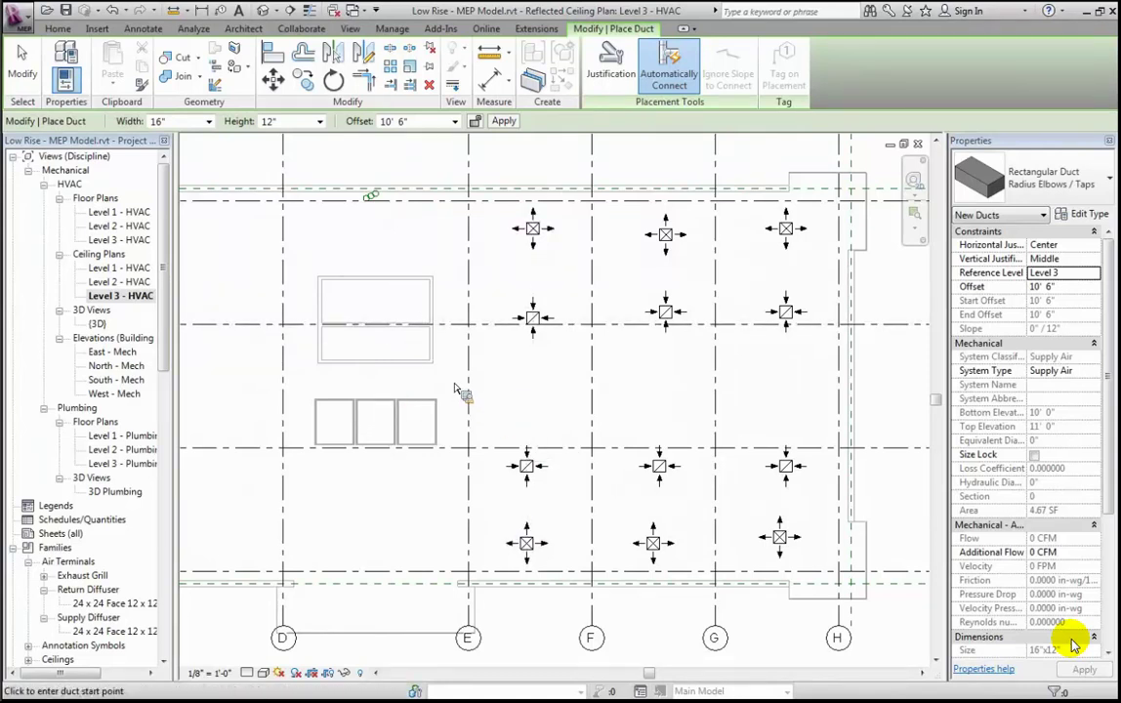
Step: Draw the duct from bay D-E about 21' across grid E, 40' down past grid 3, and across to the diffuser column in bay G-H
left_click(367, 256)
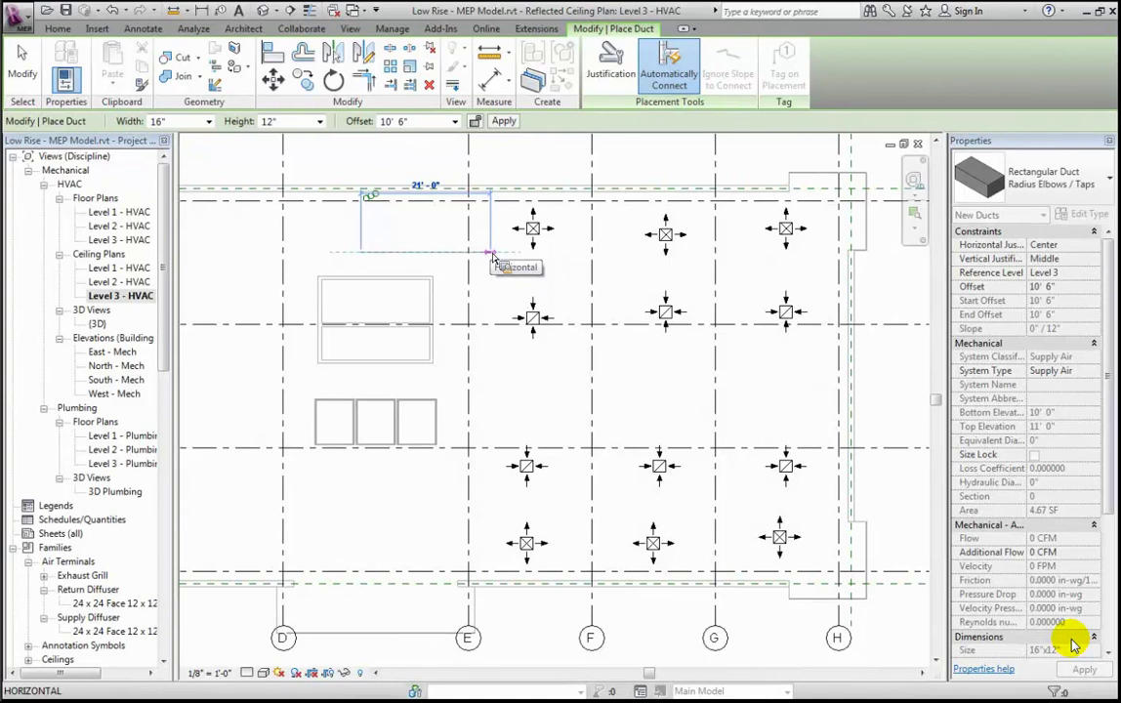
left_click(496, 259)
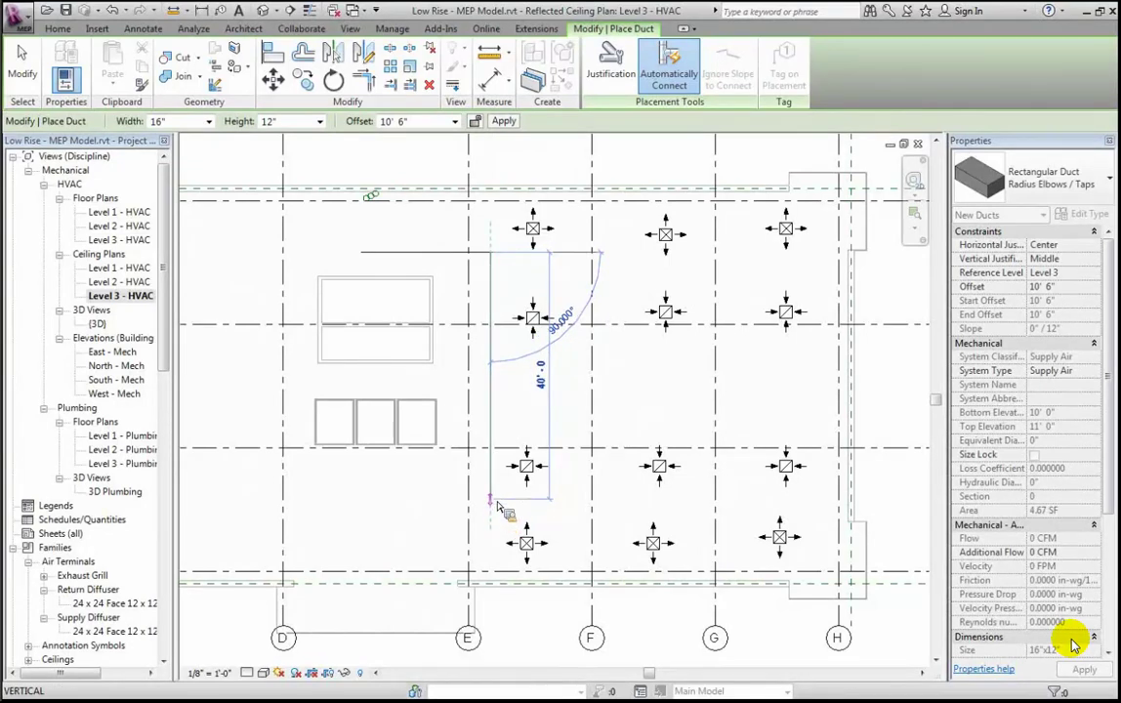
left_click(496, 507)
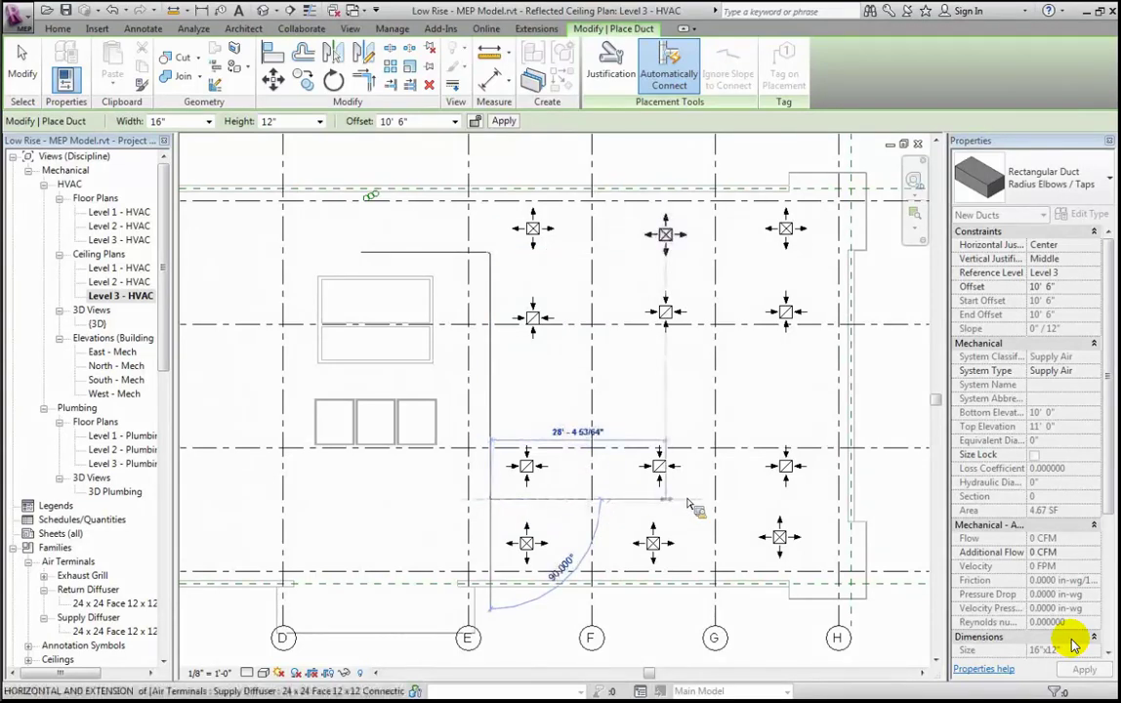
left_click(793, 502)
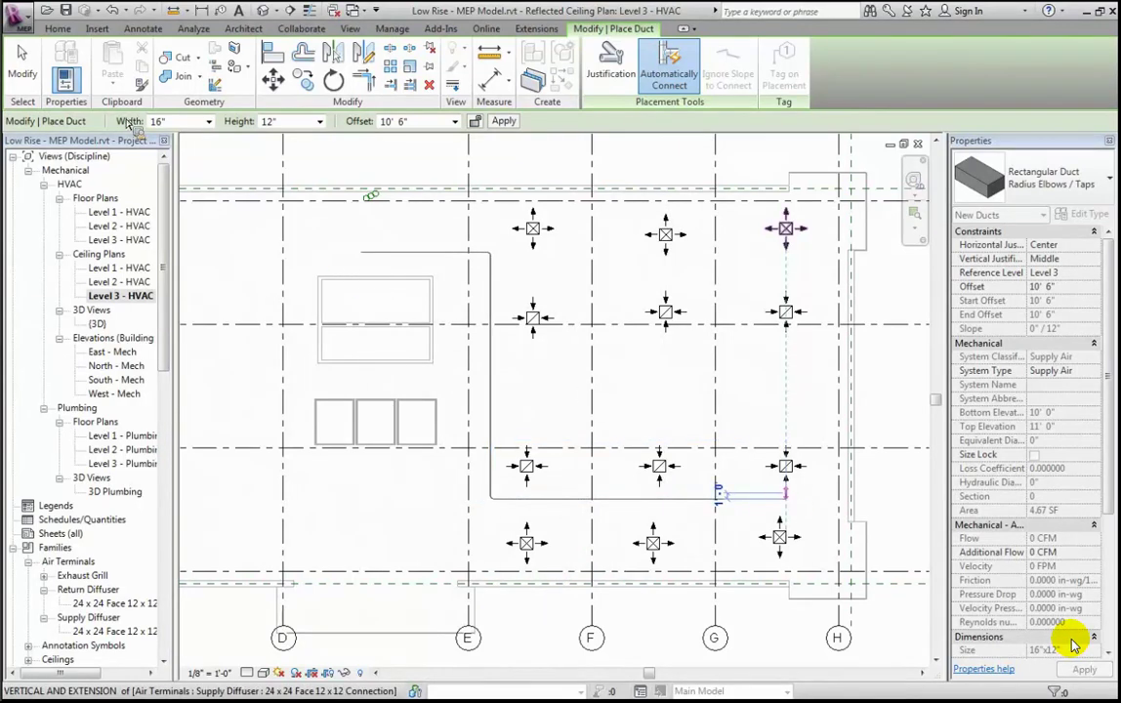
left_click(30, 83)
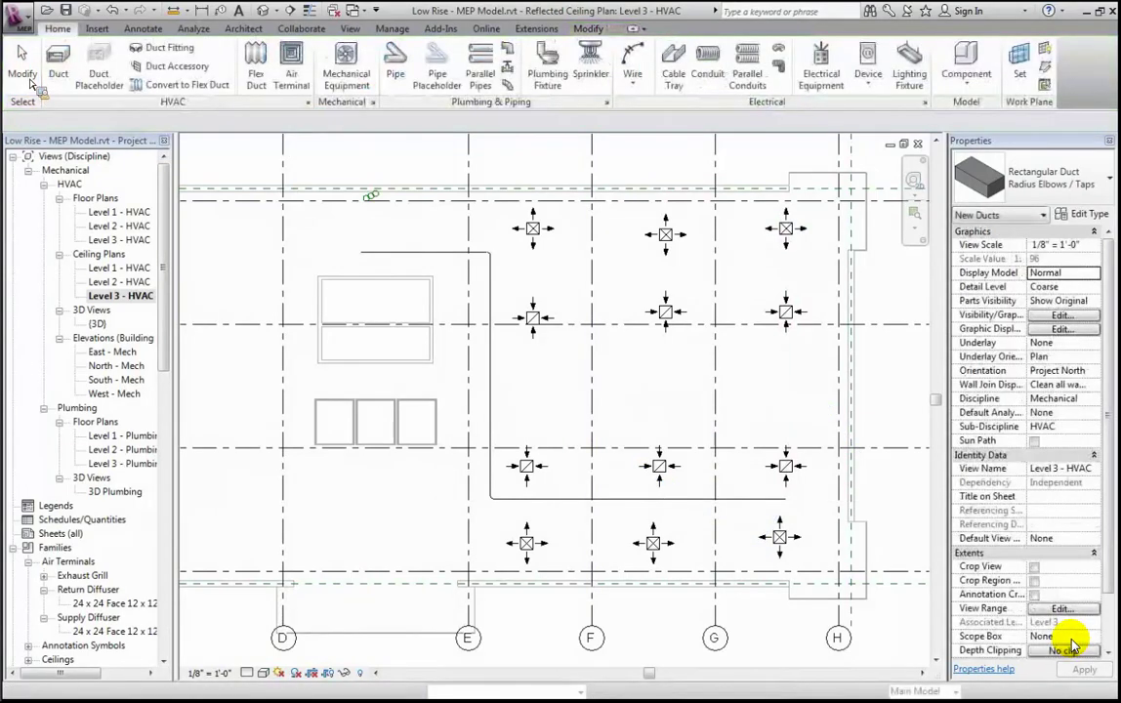
Step: Set the ceiling plan's detail level to Medium and inspect the radius elbow where the duct turns just past grid E
left_click(249, 674)
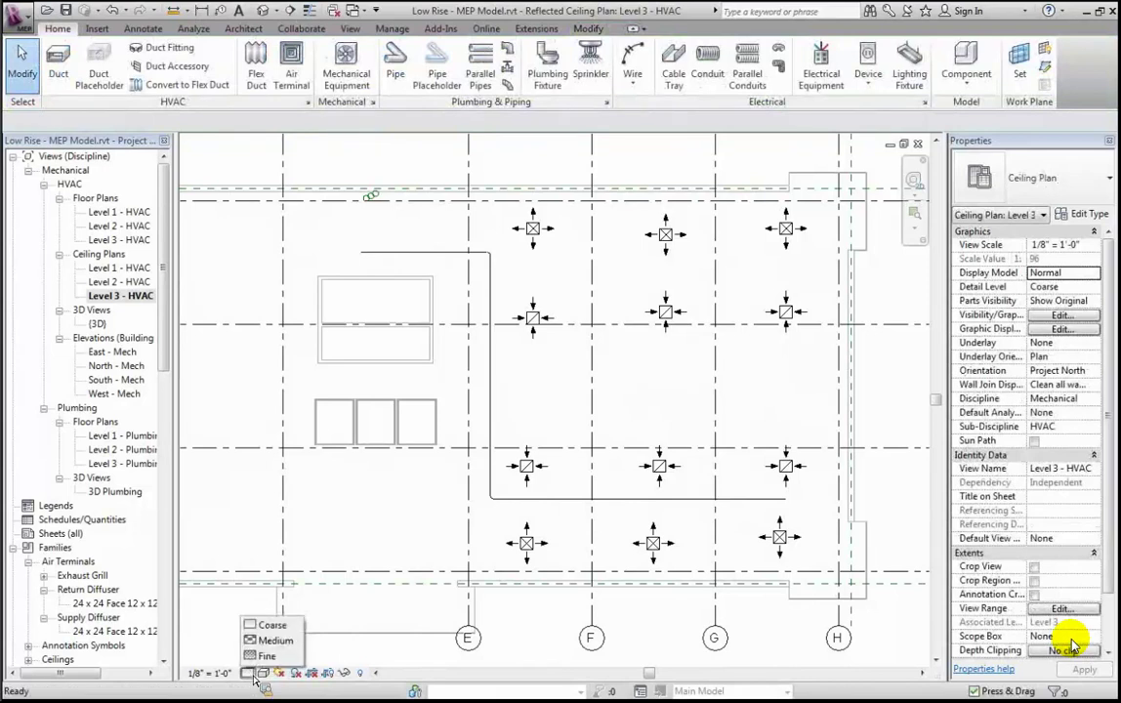
left_click(256, 654)
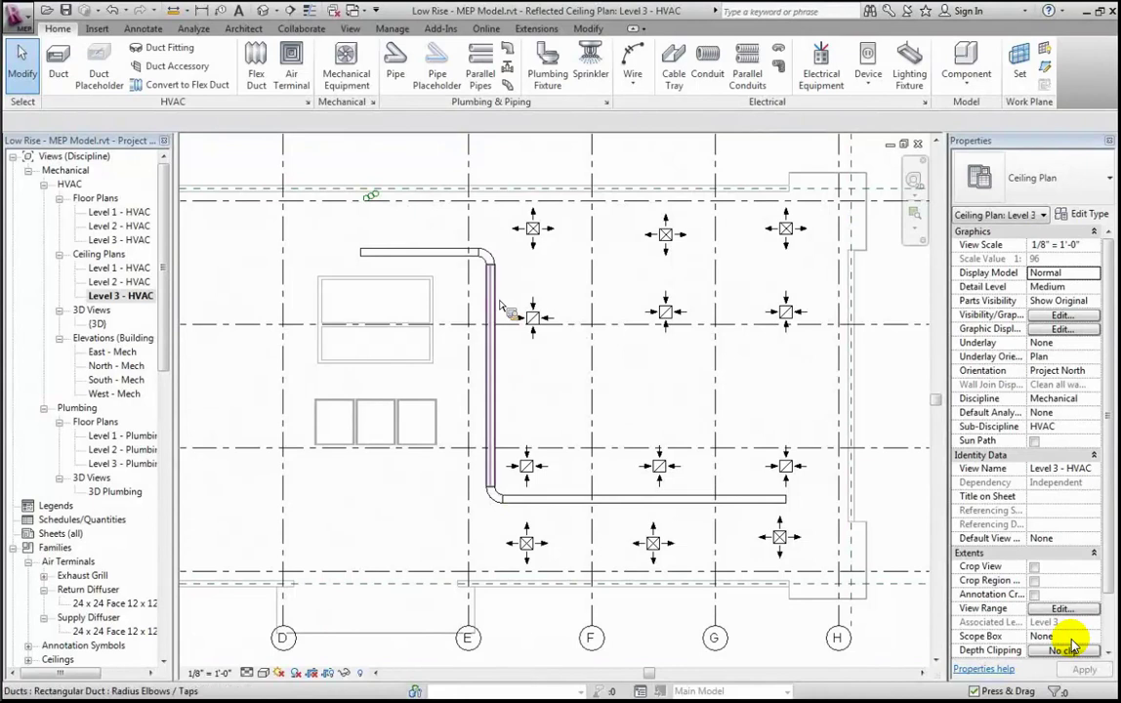
left_click(920, 223)
left_click_drag(333, 196, 882, 414)
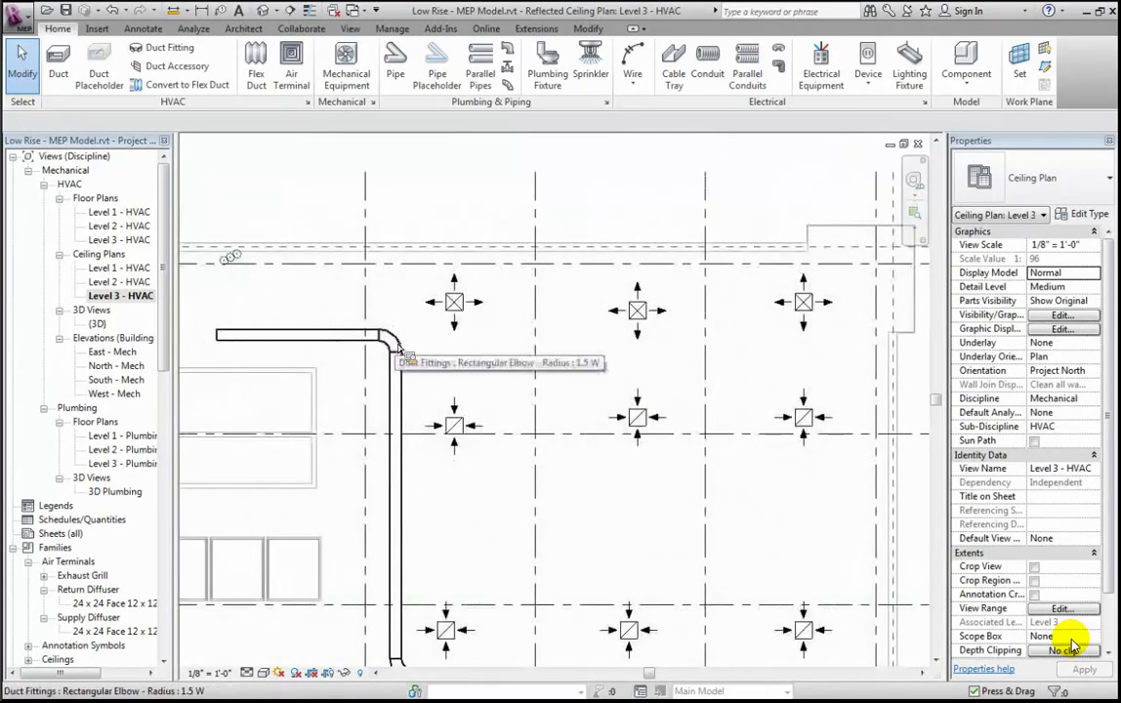
left_click(397, 348)
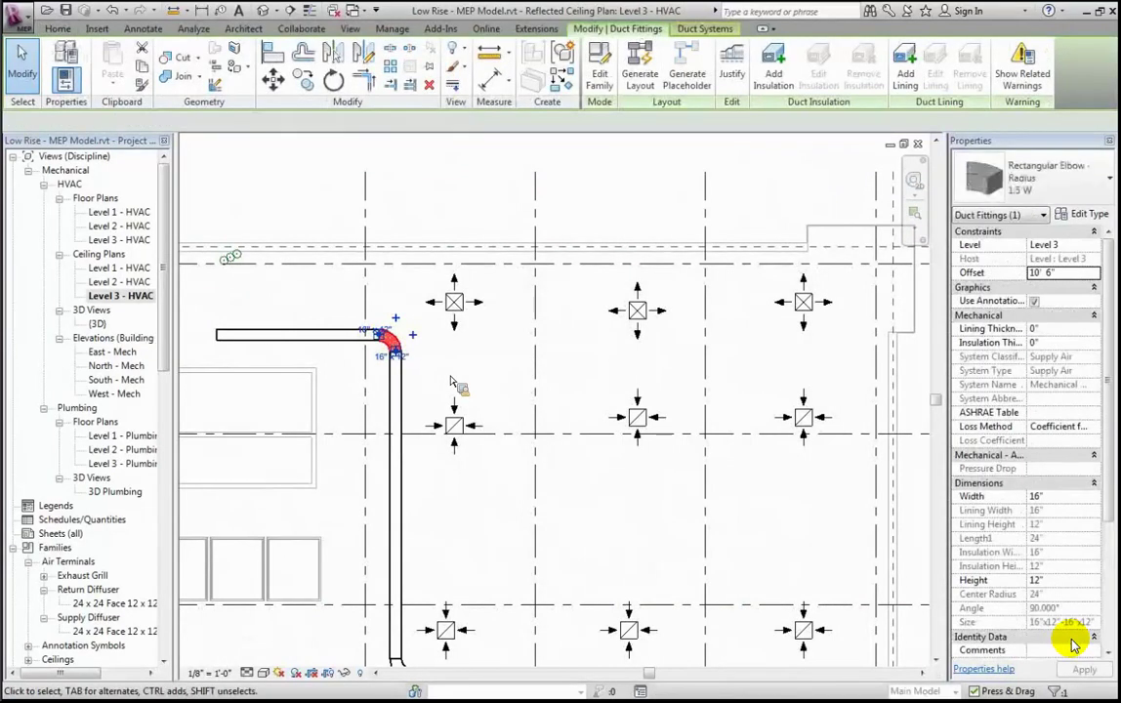
key("Escape")
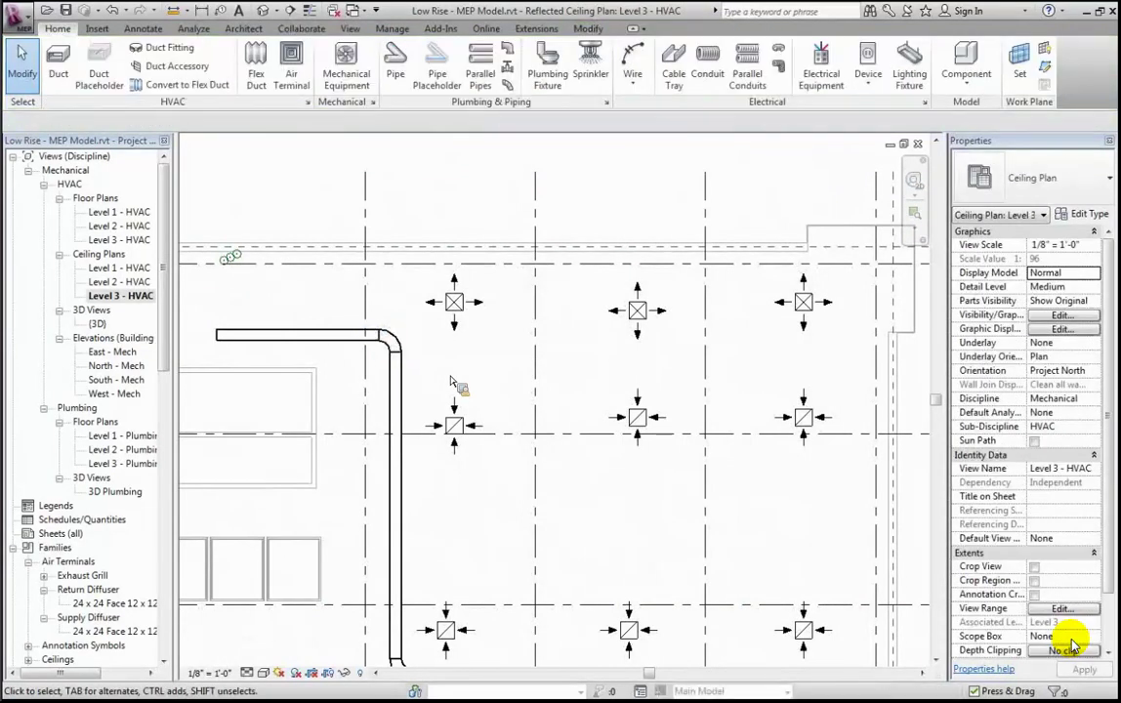
Step: Draw a 16" x 12" duct at 10'-6" offset, about 46' long between grids 1 and 2, from the bay G-H diffusers to just short of the main duct
left_click(60, 76)
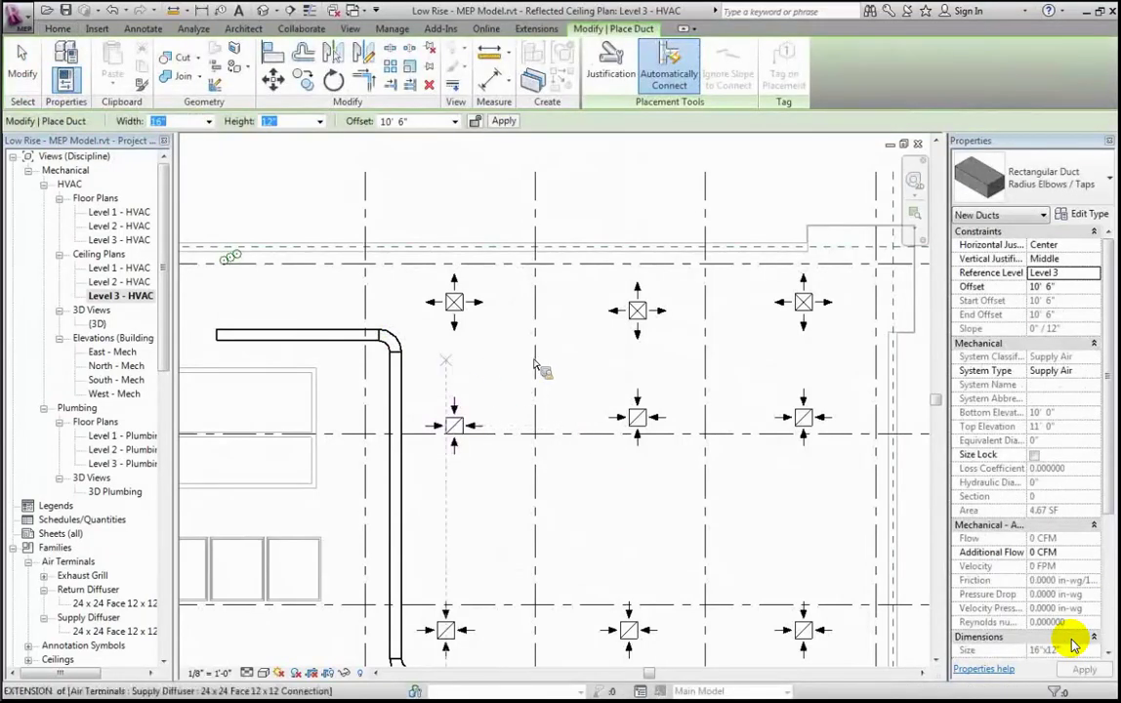
left_click(814, 376)
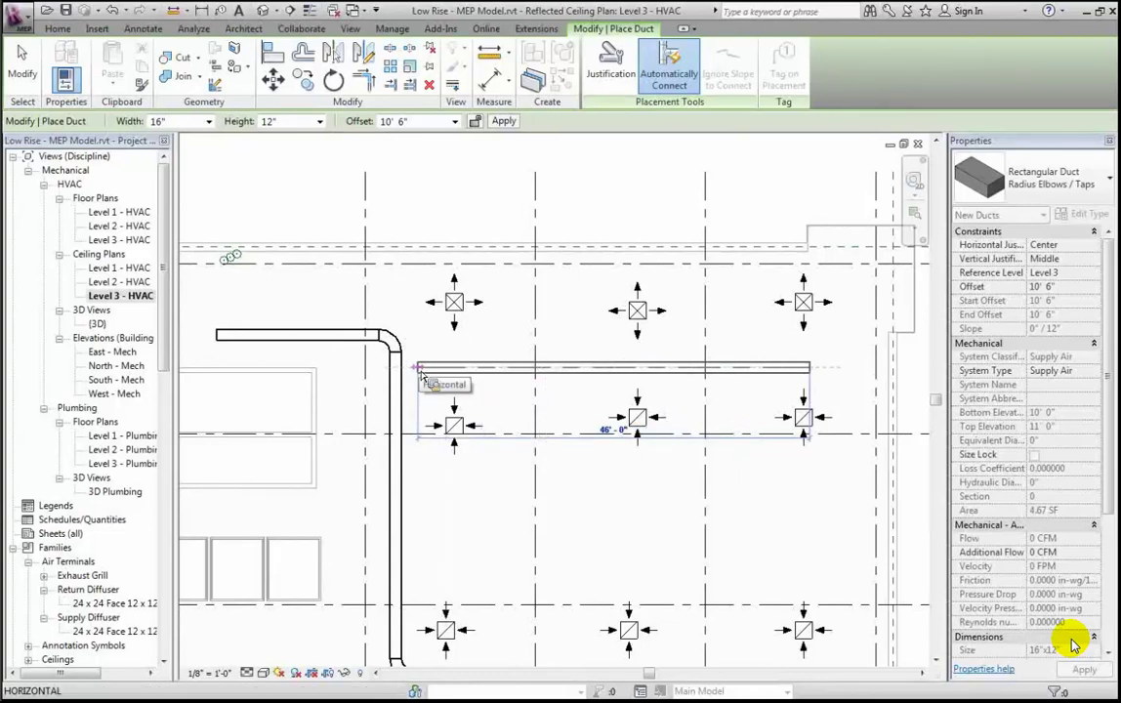
left_click(420, 370)
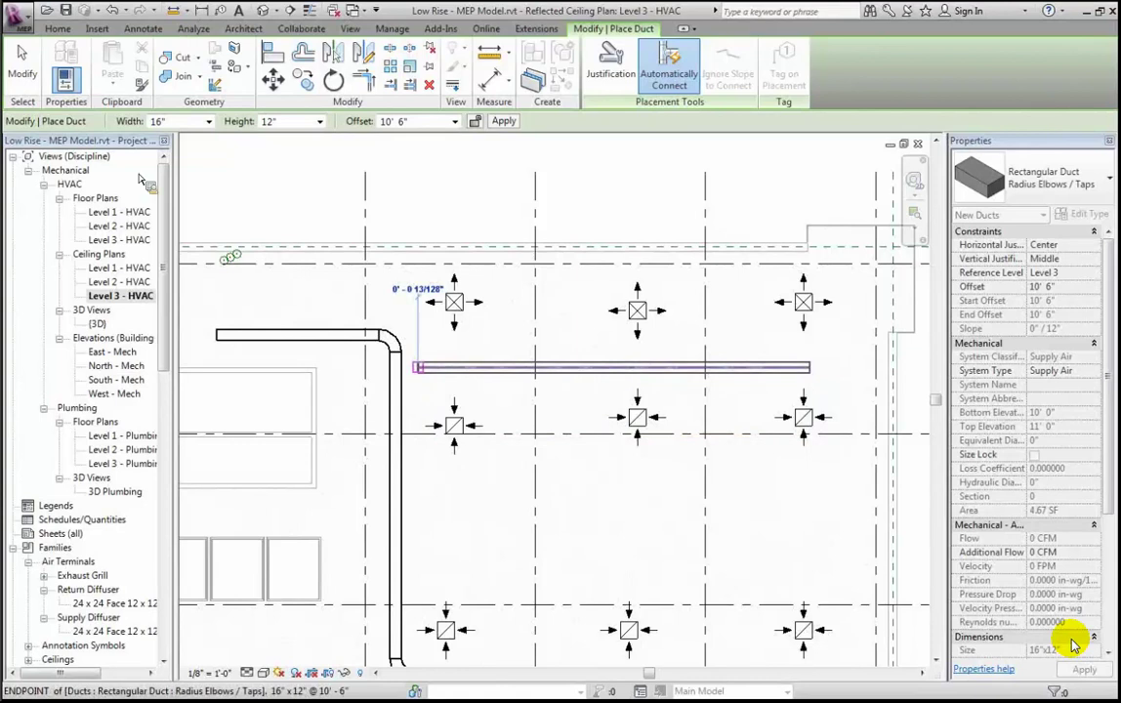
left_click(32, 74)
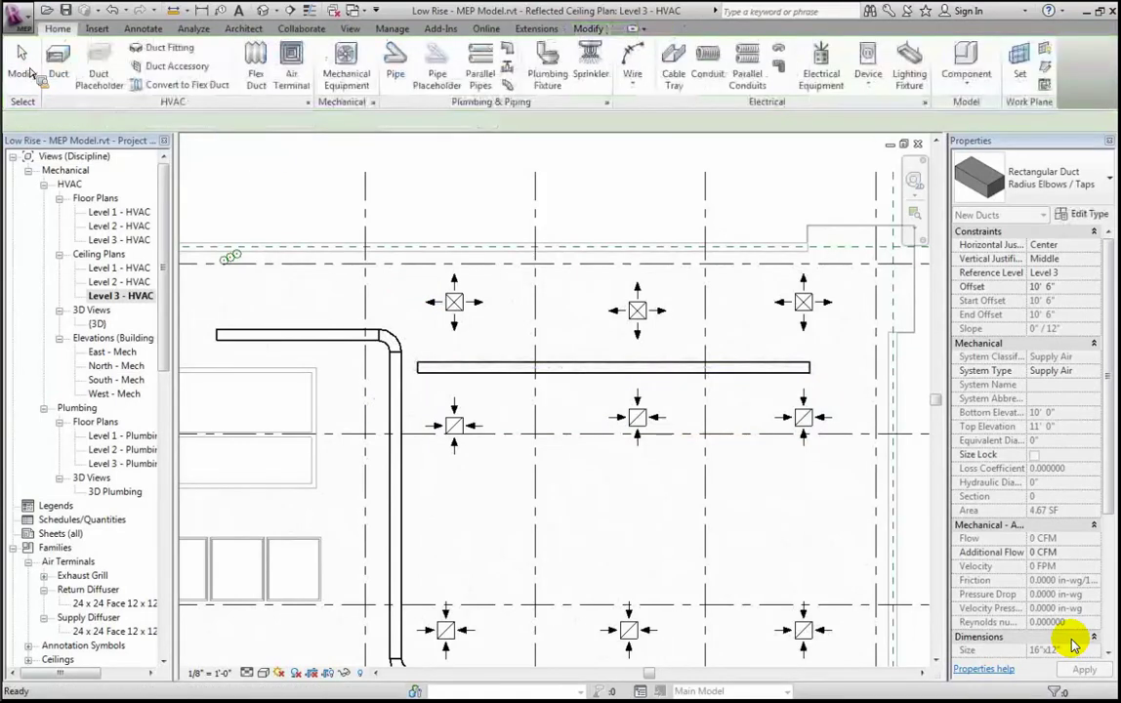
Step: Extend the near end of the new branch duct to the side of the main duct so the two connect
left_click(435, 376)
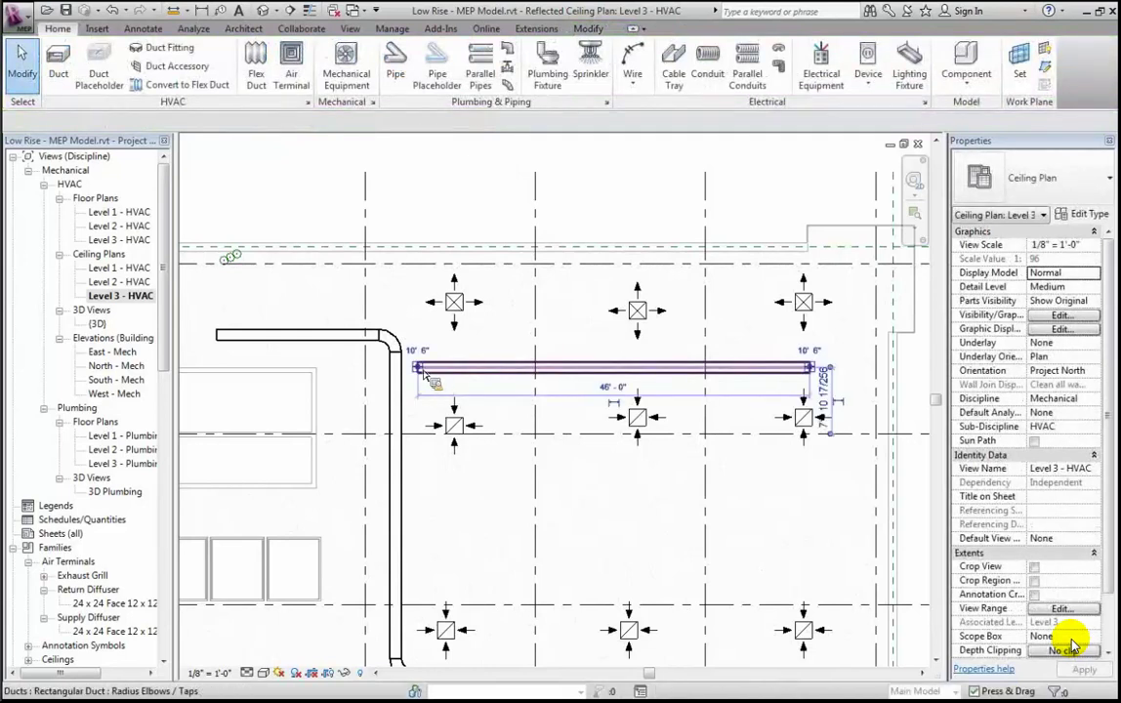
left_click_drag(421, 369, 399, 371)
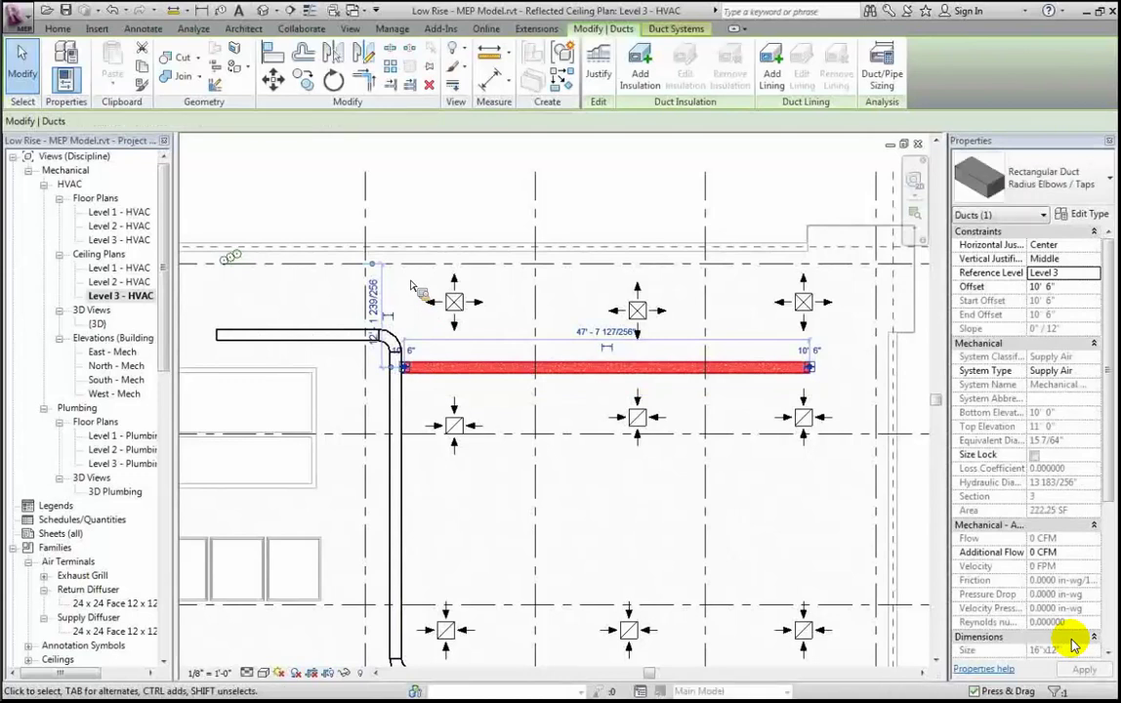
key("Escape")
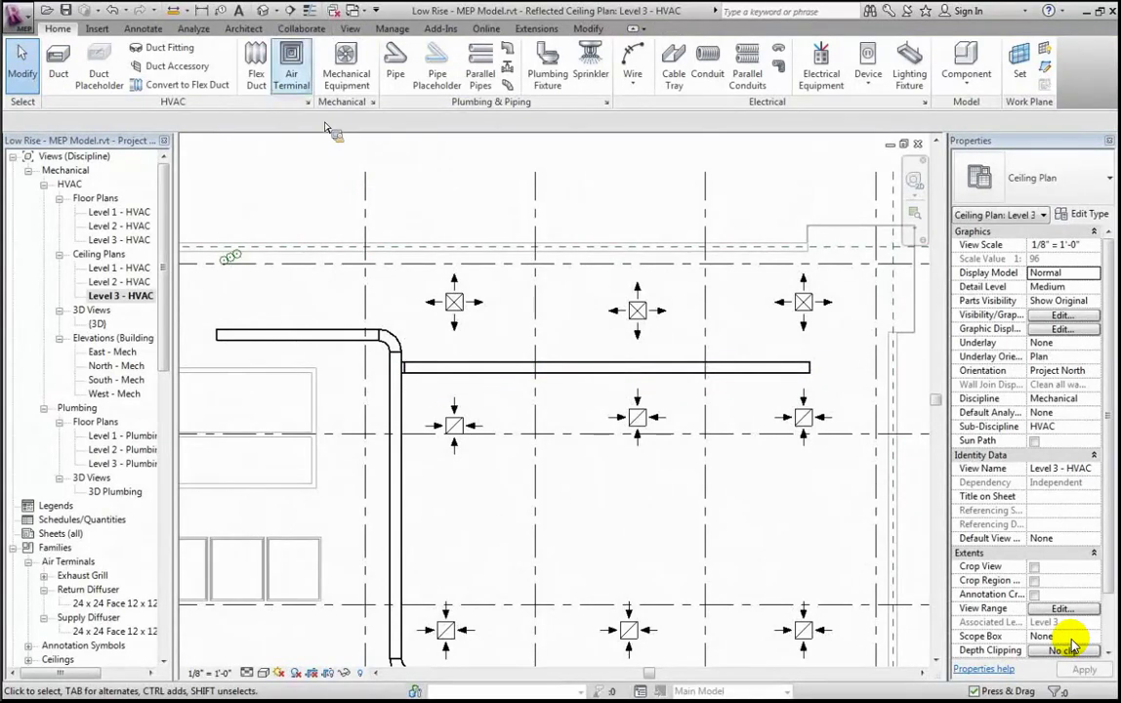
Step: Open the default 3D view around the Level 3 ductwork and set its visual style to Shaded
left_click(265, 11)
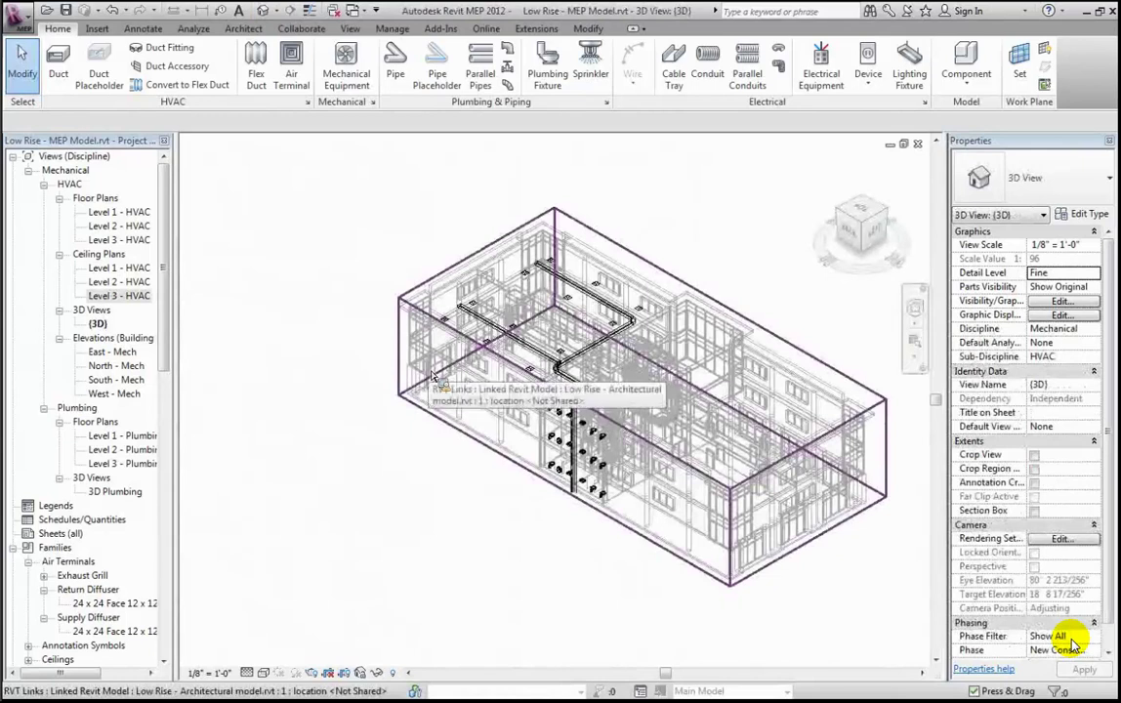
left_click(915, 341)
left_click_drag(417, 233, 718, 450)
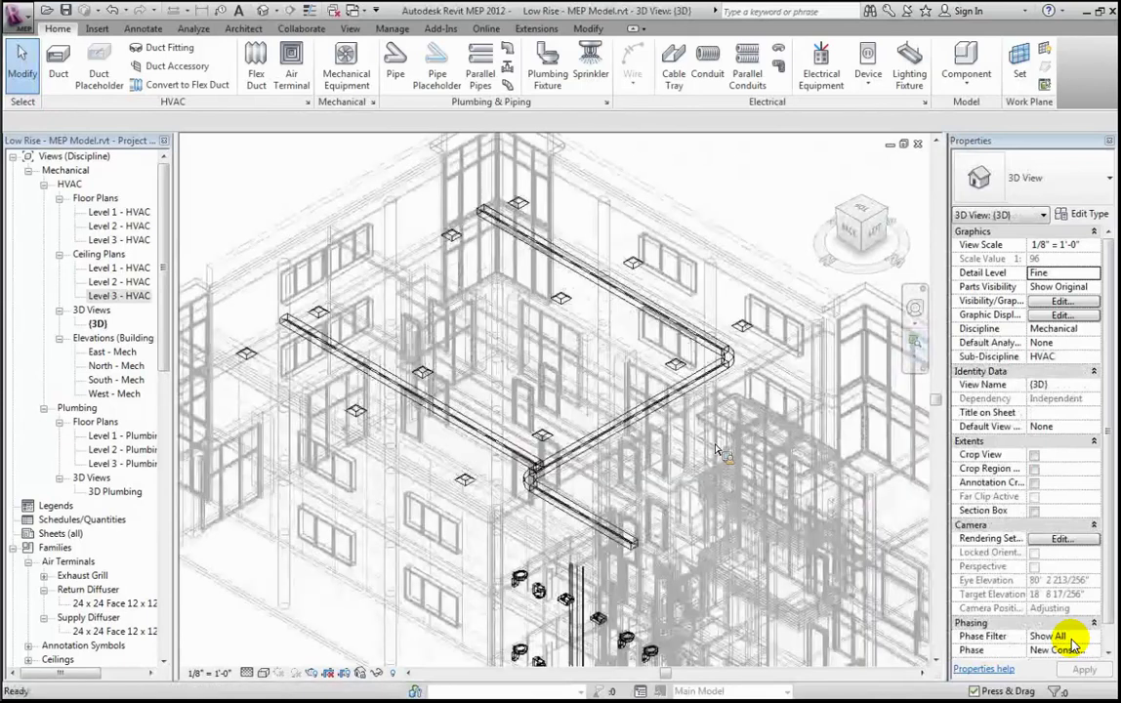
left_click(264, 671)
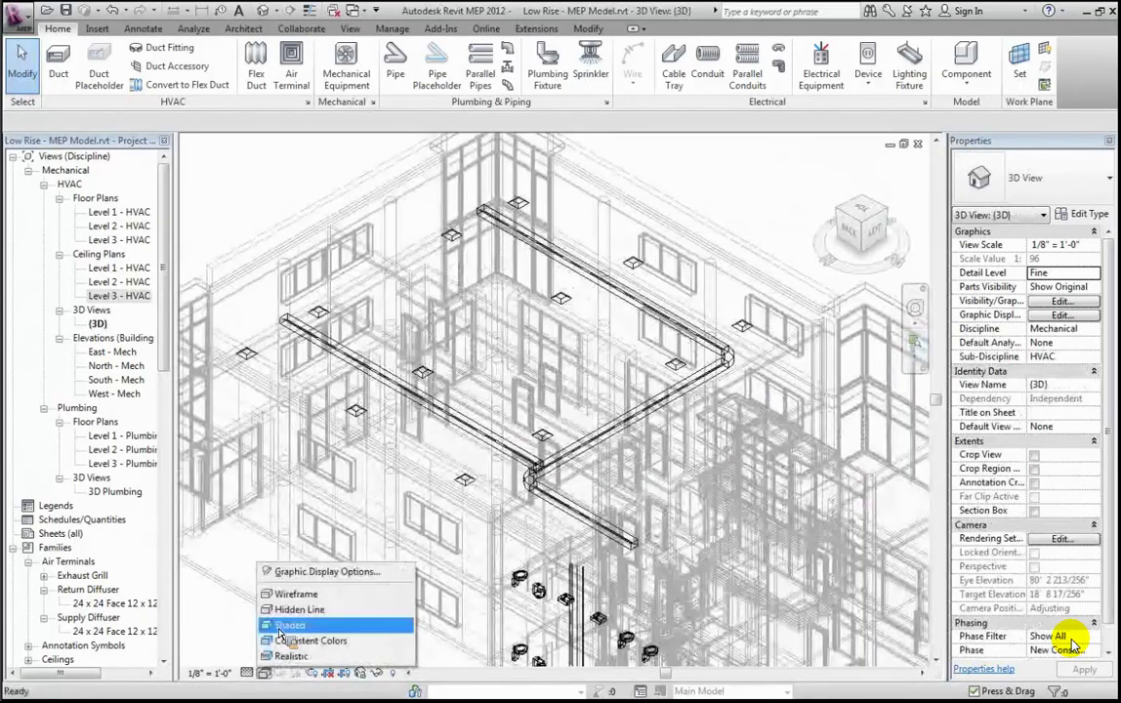
left_click(279, 636)
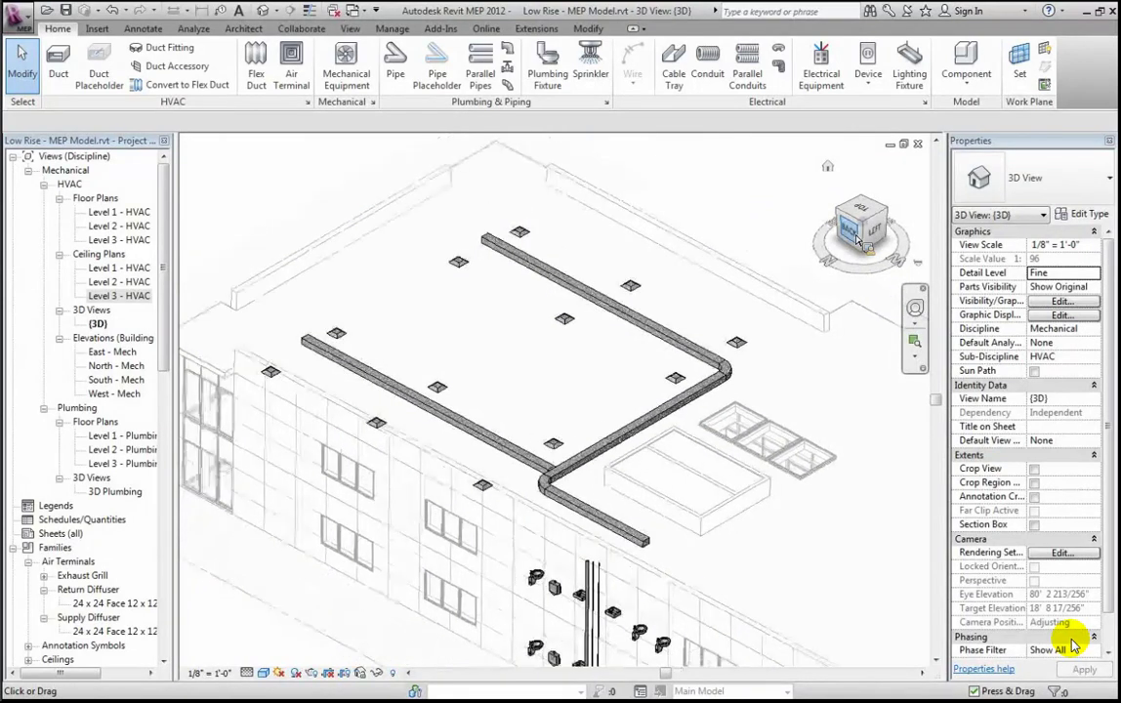
Step: Examine the ducts and diffusers from the back and in the corner 3D view, including the branch connection to the main duct
left_click(857, 240)
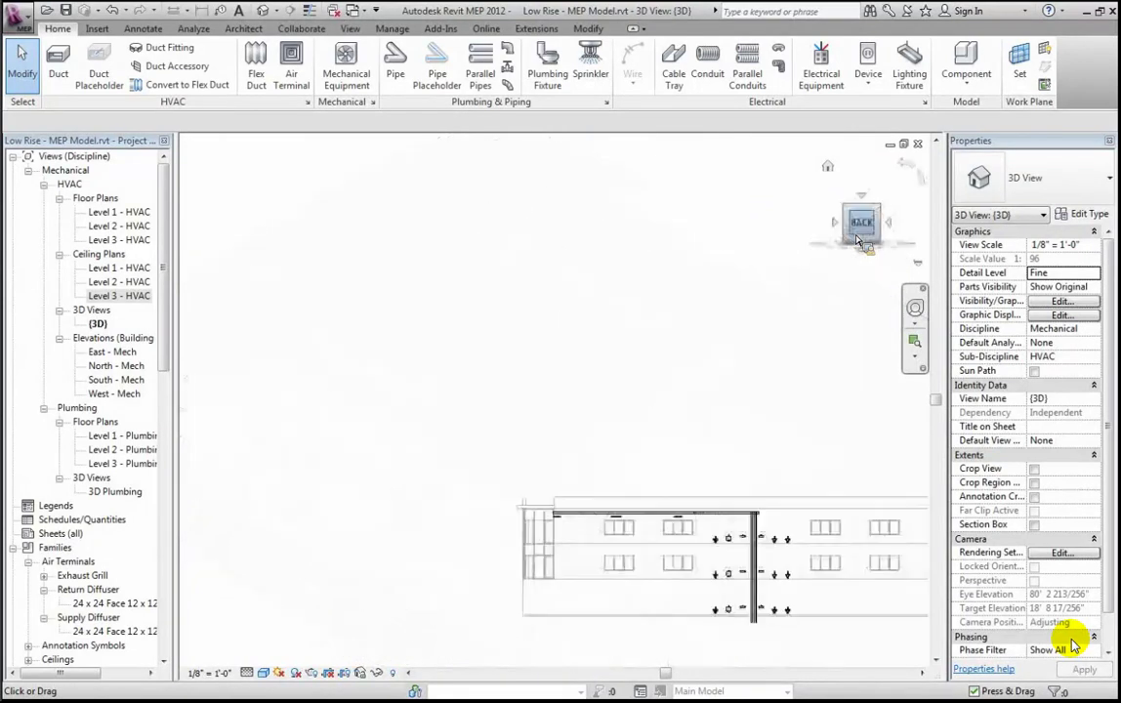
left_click(918, 344)
left_click_drag(407, 325, 546, 382)
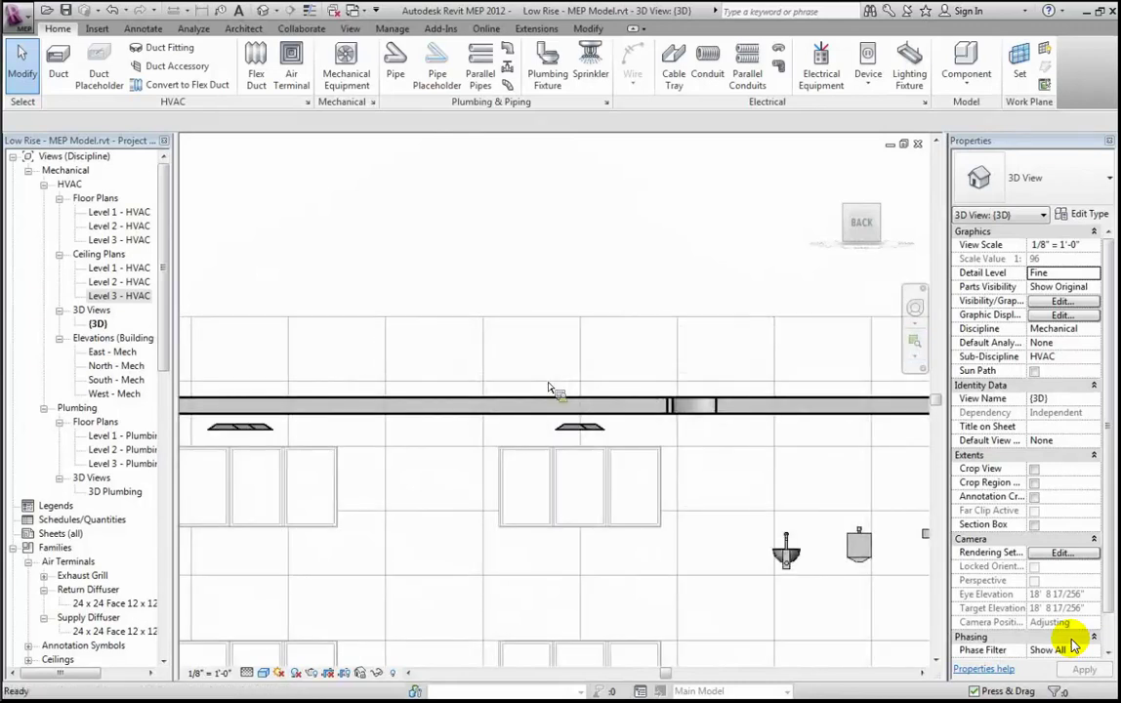
mouse_move(885, 213)
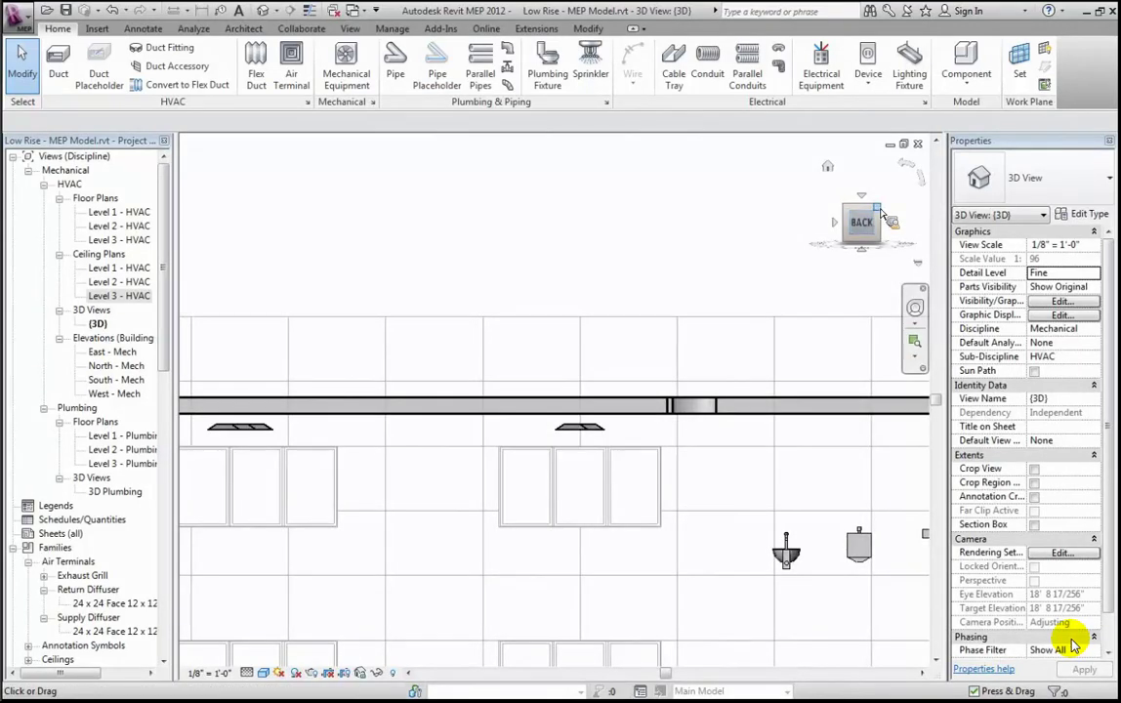
left_click(885, 213)
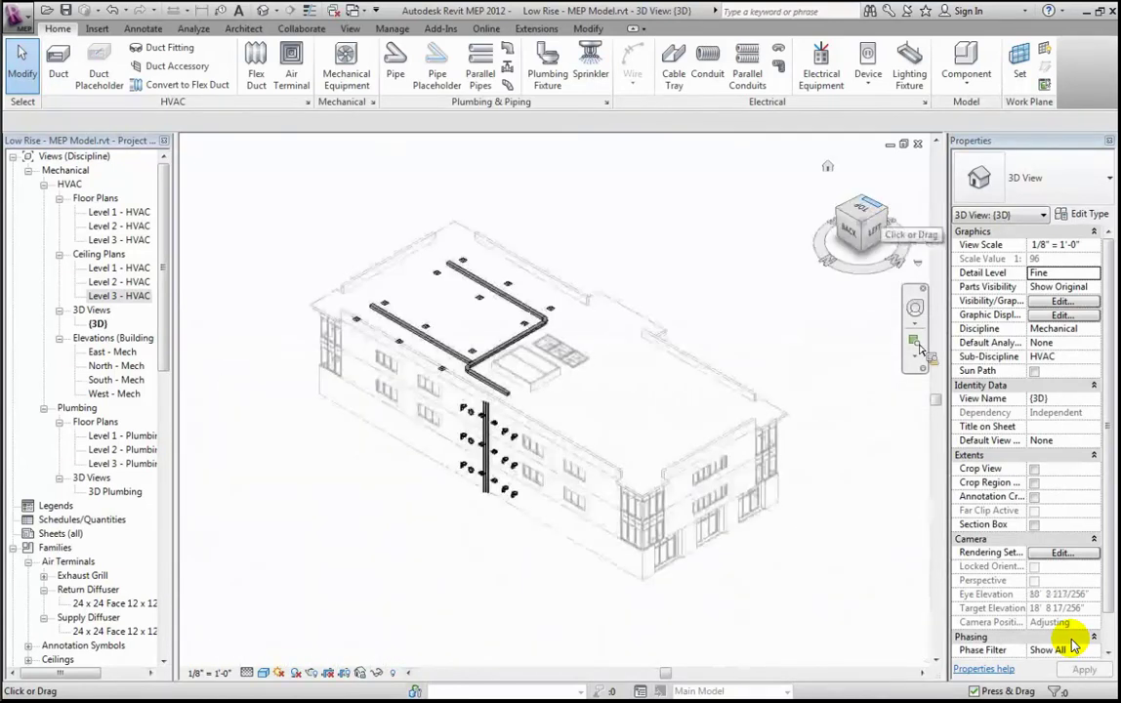
left_click_drag(376, 306, 514, 395)
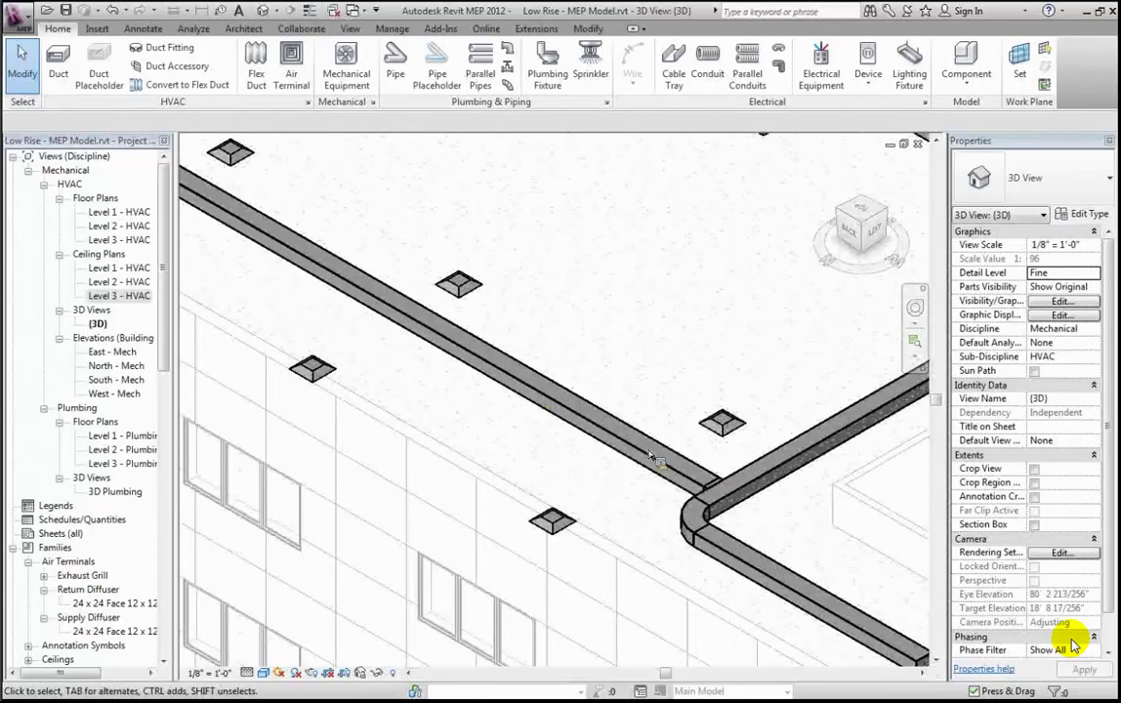
Step: Return to the Level 3 - HVAC ceiling plan and check the branch duct's properties
left_click_drag(110, 296, 98, 306)
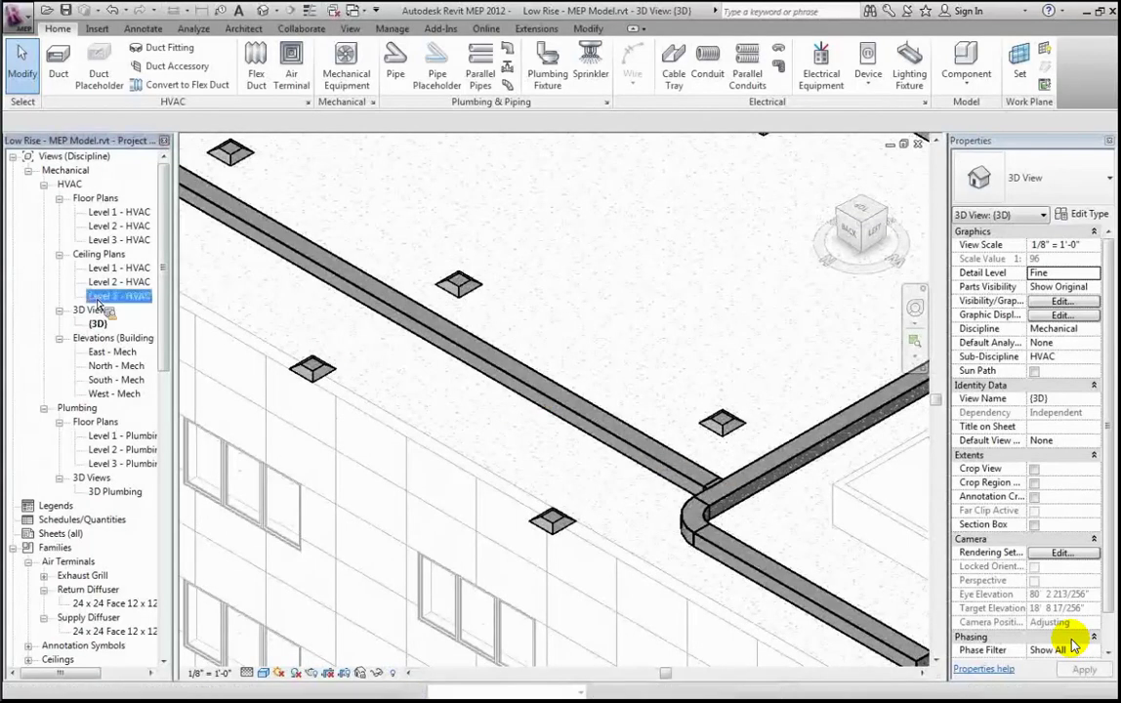
double_click(97, 298)
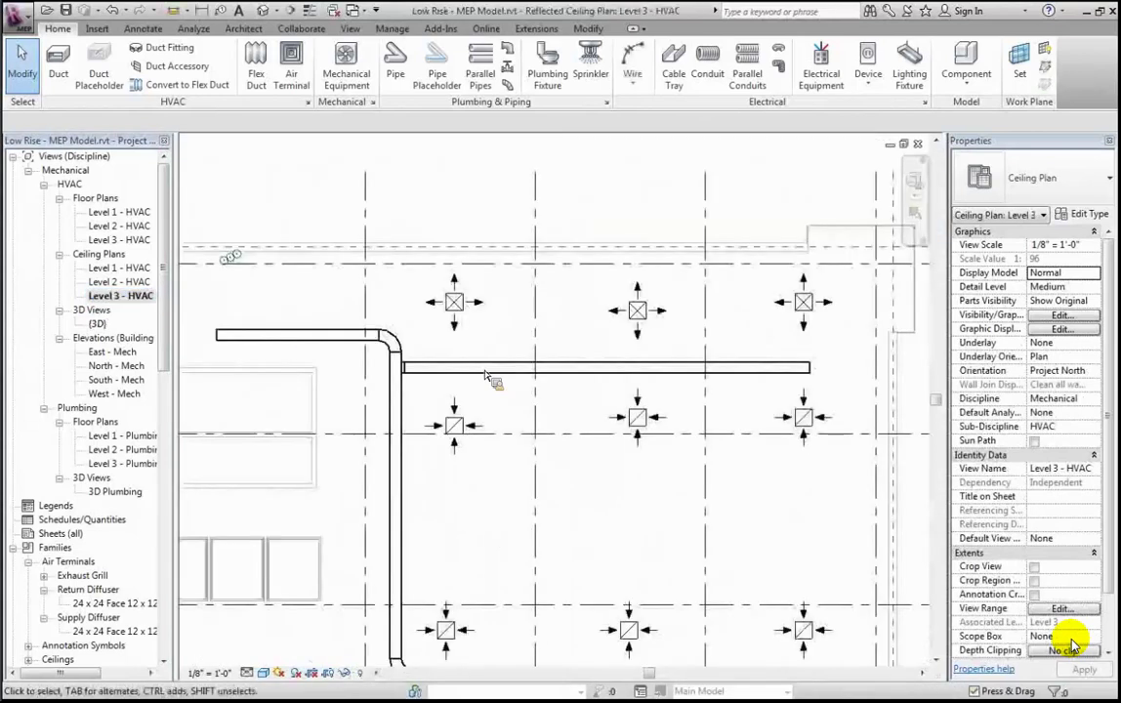
left_click(487, 371)
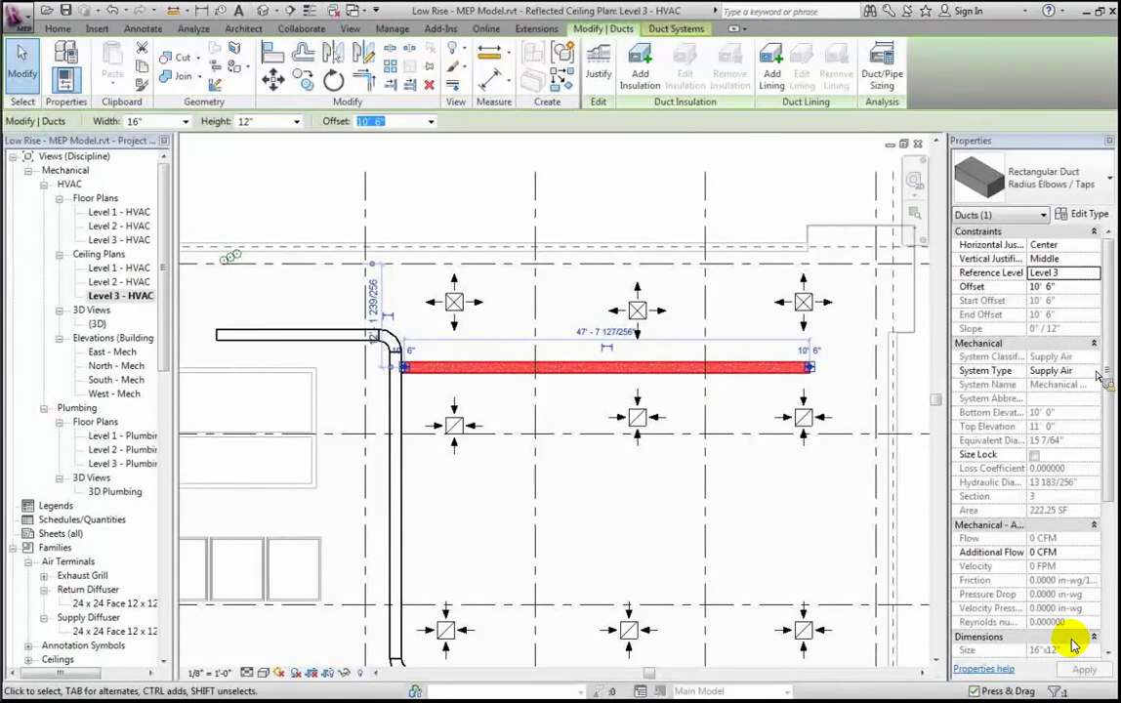
left_click(646, 566)
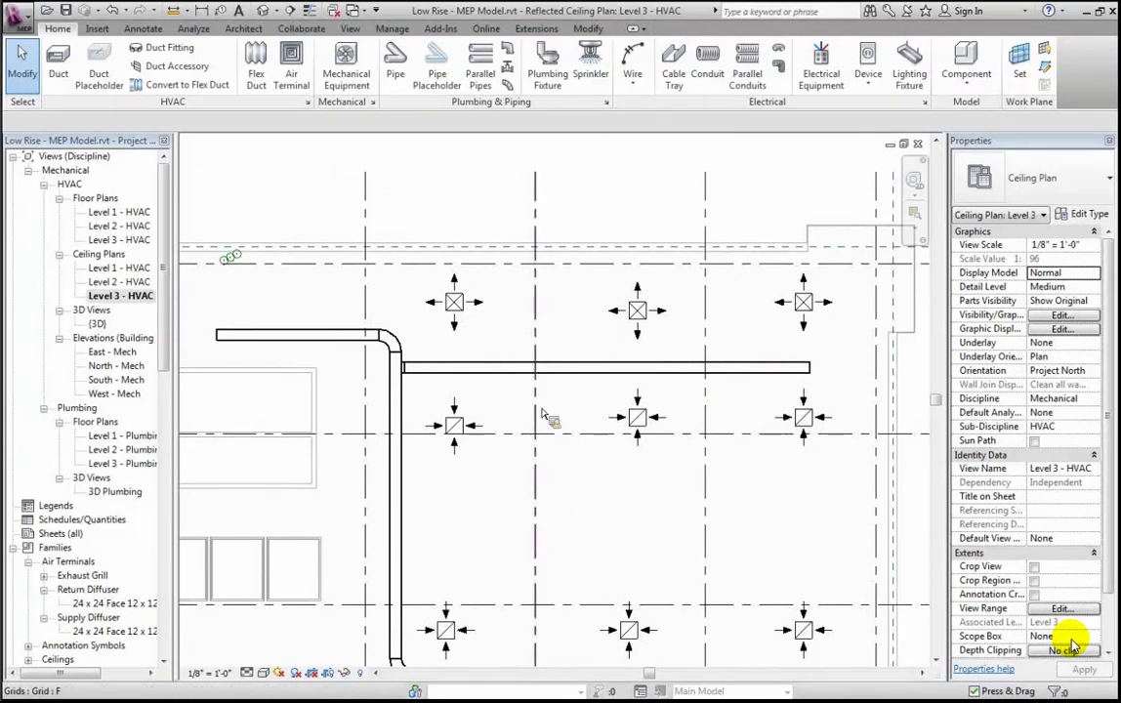
Step: Try to connect the bay E-F supply diffuser near grid 1 into the branch duct
left_click(468, 307)
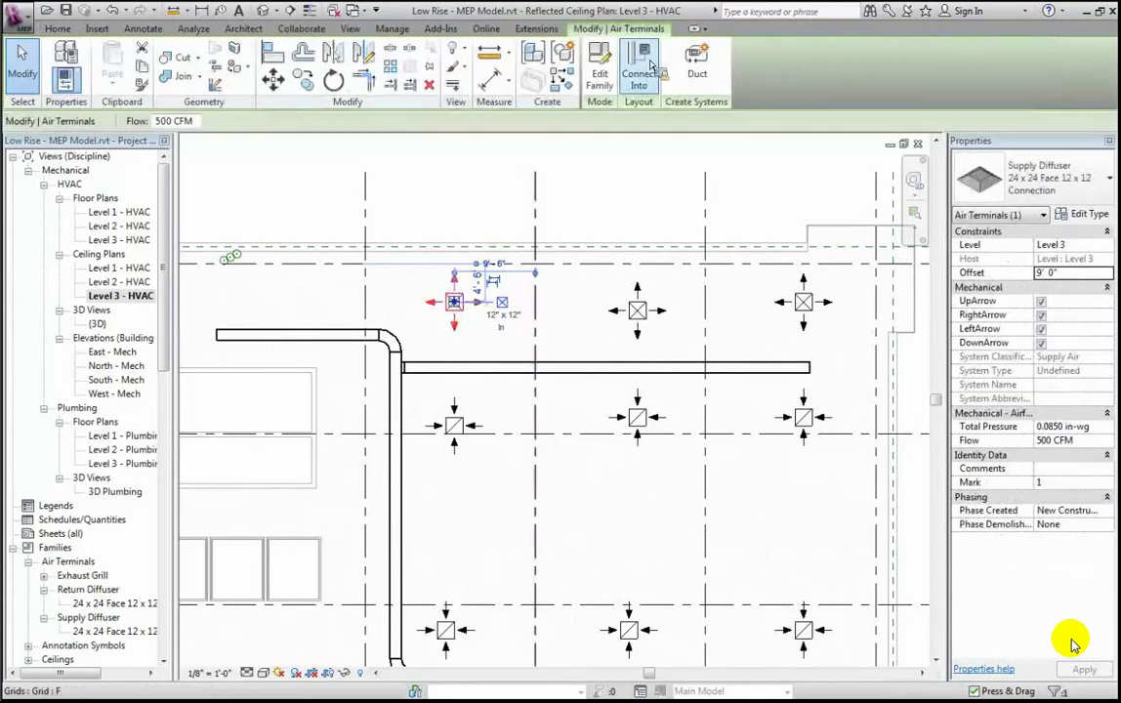
key("Escape")
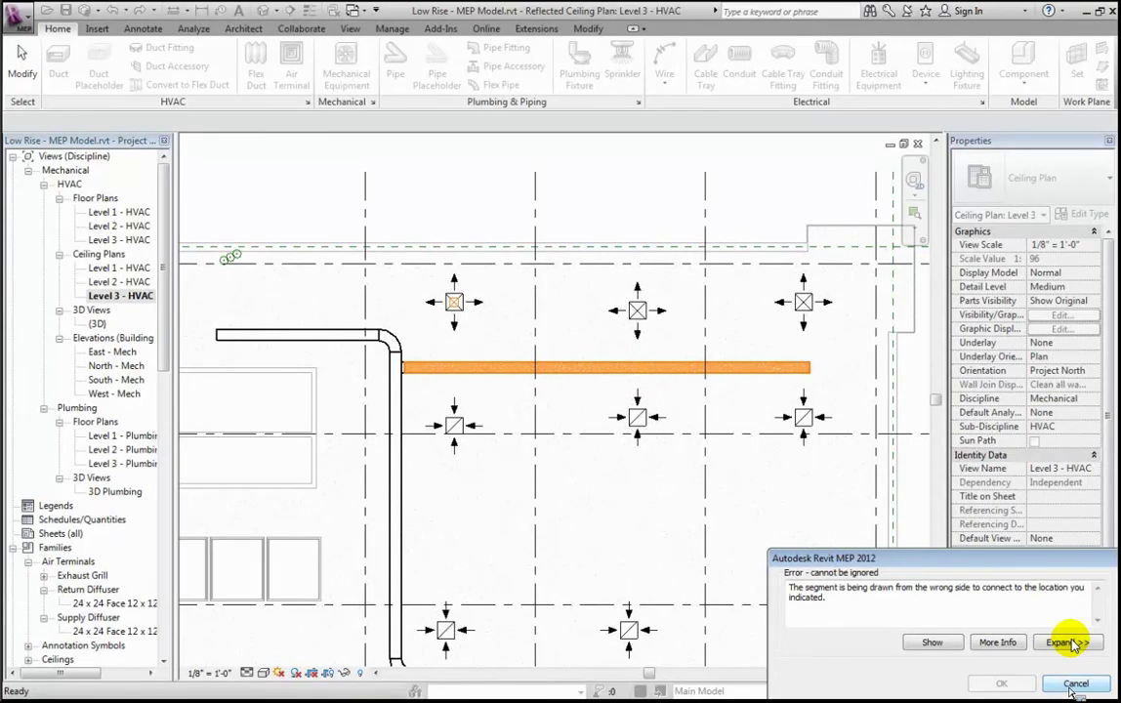
left_click(1075, 685)
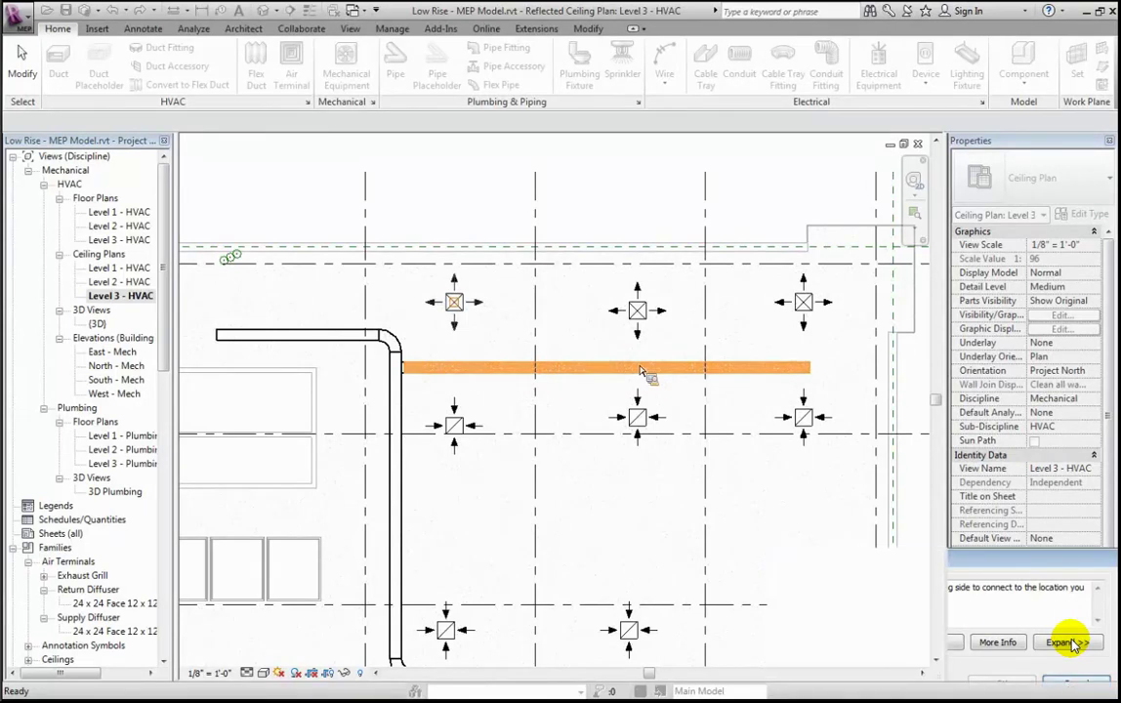
Step: Examine the vertical clearance between the diffusers and ductwork from the back in 3D, and return to the Level 3 - HVAC ceiling plan
left_click(457, 305)
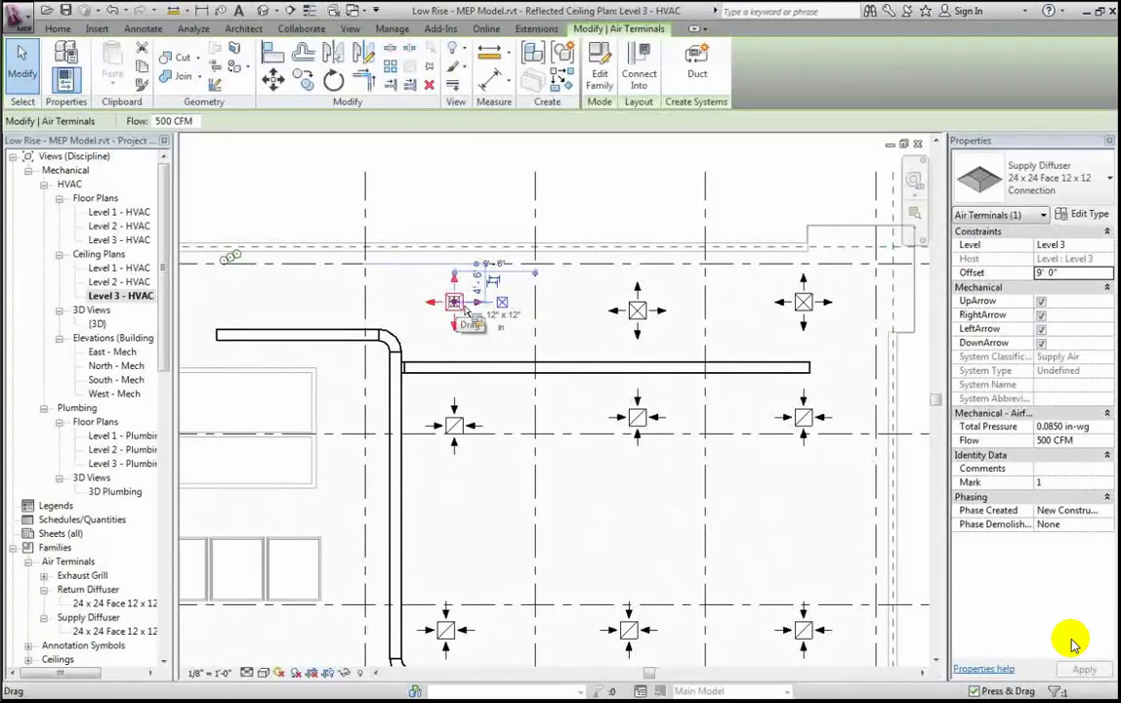
left_click(264, 11)
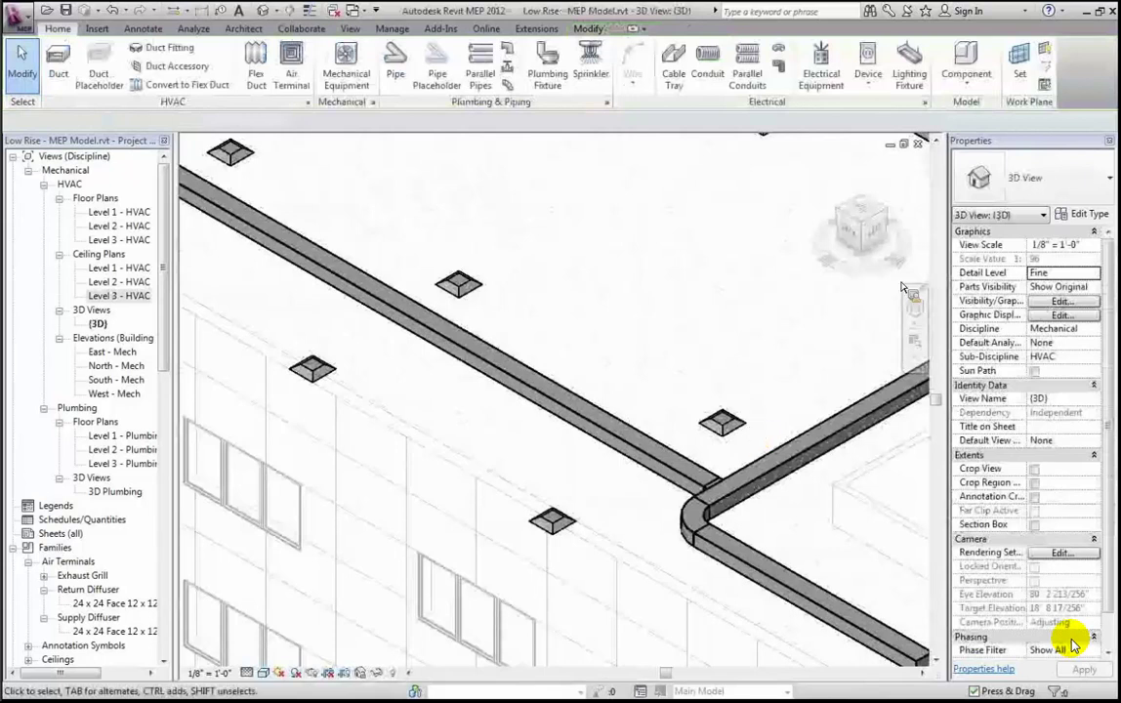
left_click(855, 234)
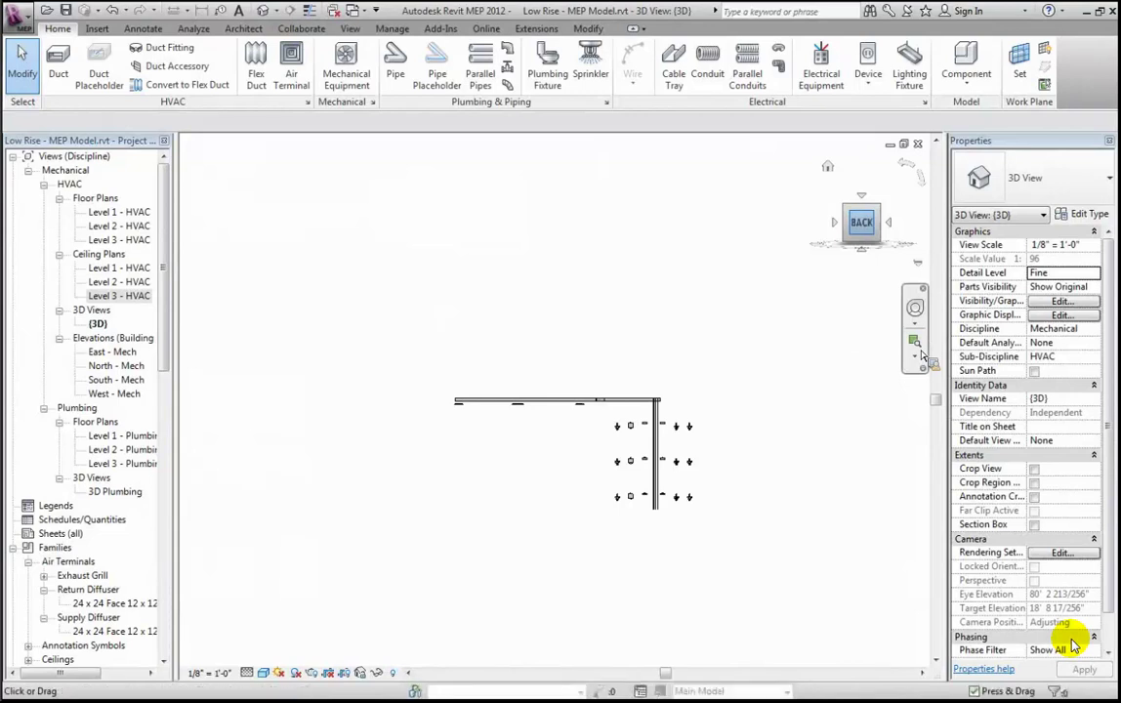
left_click(920, 353)
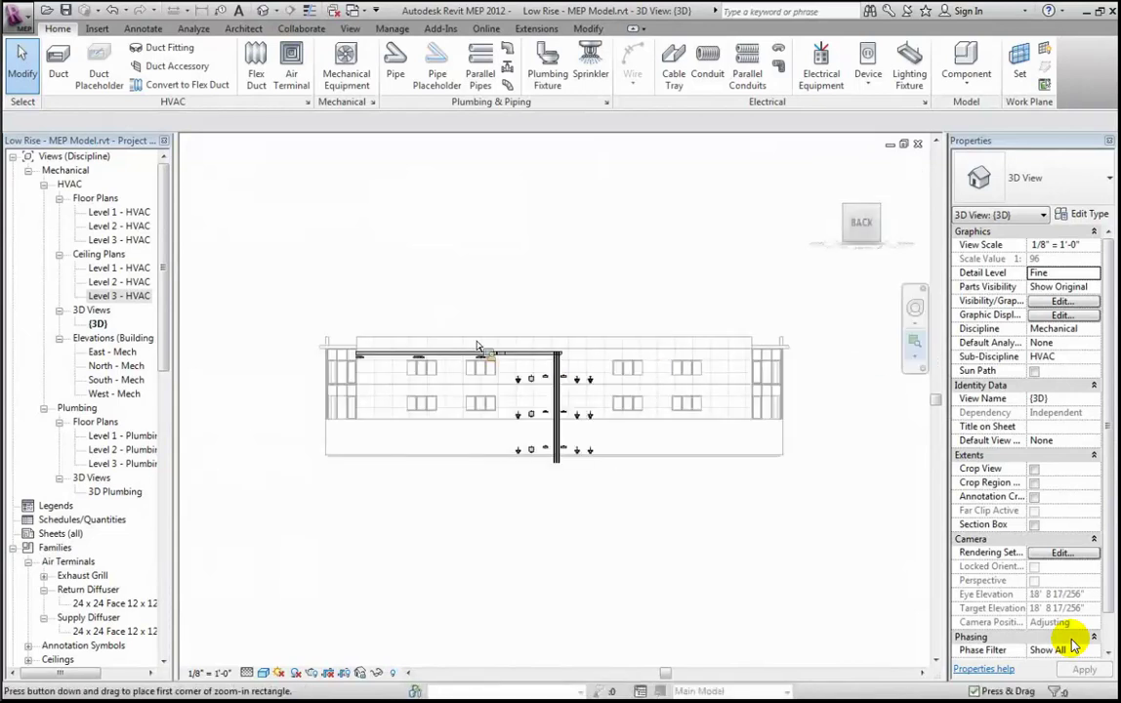
left_click_drag(479, 356, 502, 385)
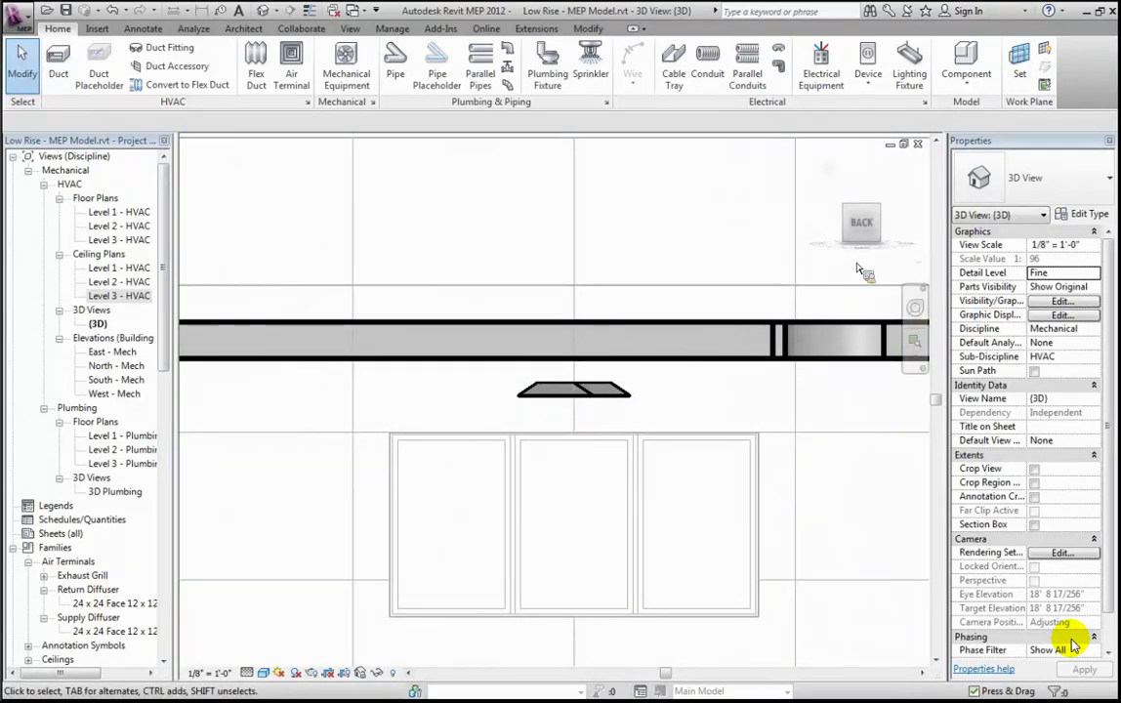
left_click(918, 320)
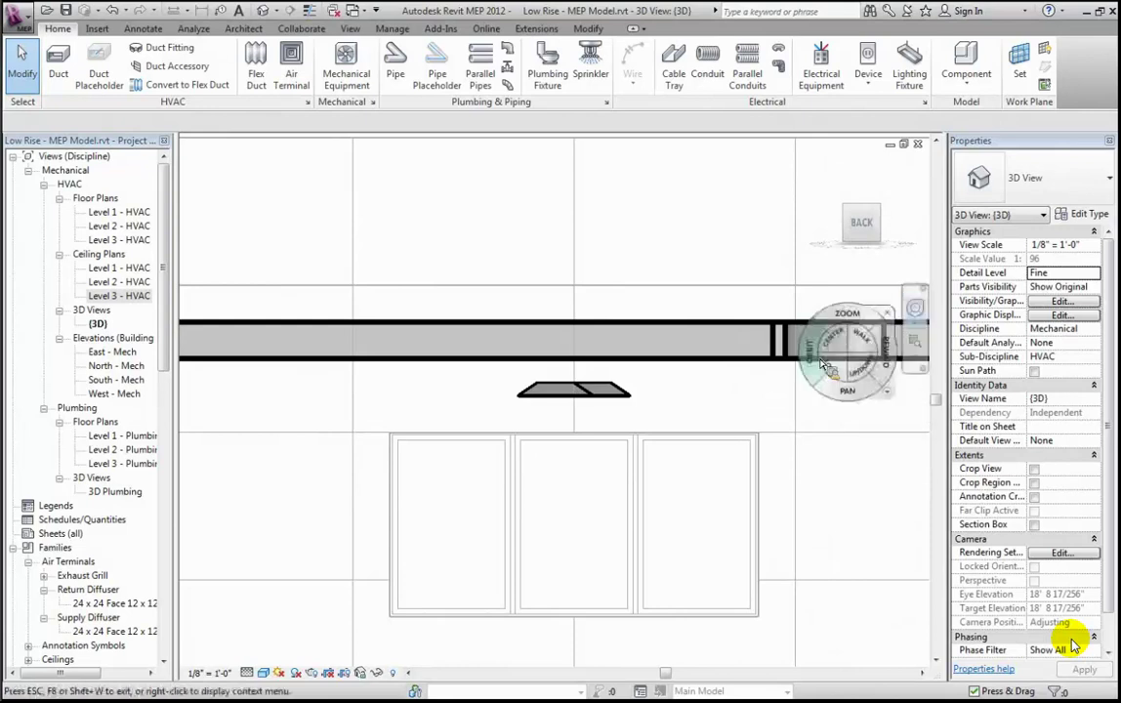
left_click_drag(849, 356, 674, 406)
double_click(147, 298)
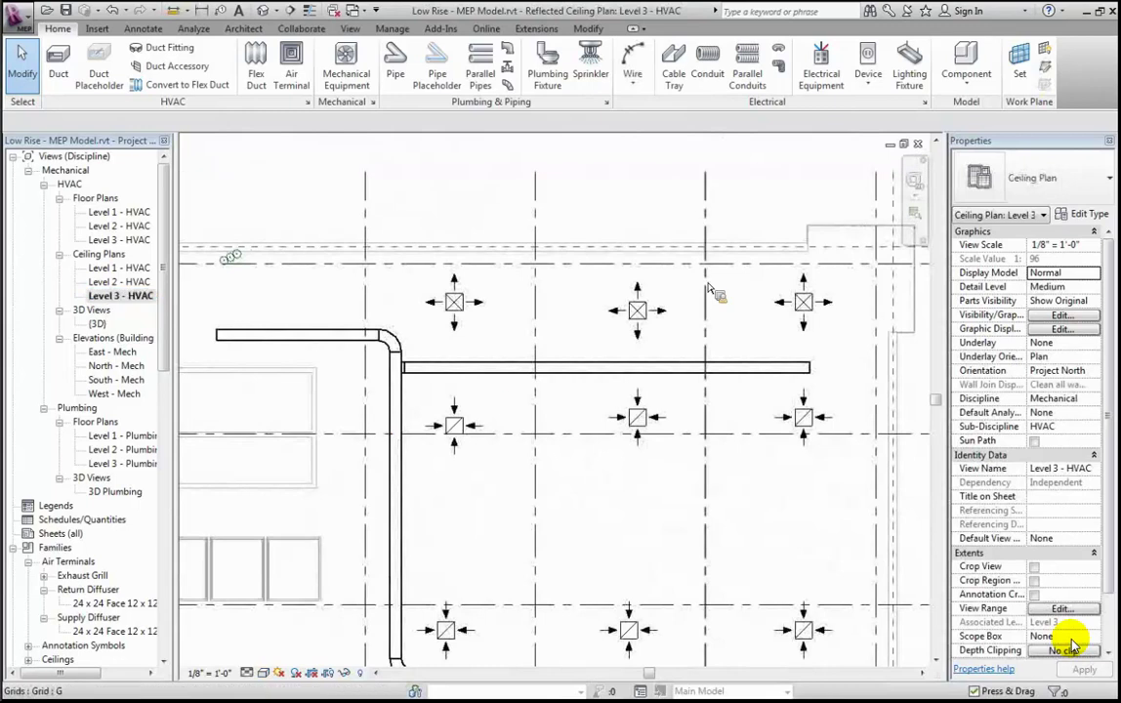
Step: Draw a 12" × 12" supply duct about 6' long at 10' 6" offset from the branch duct toward the bay F-G supply diffuser
left_click(647, 316)
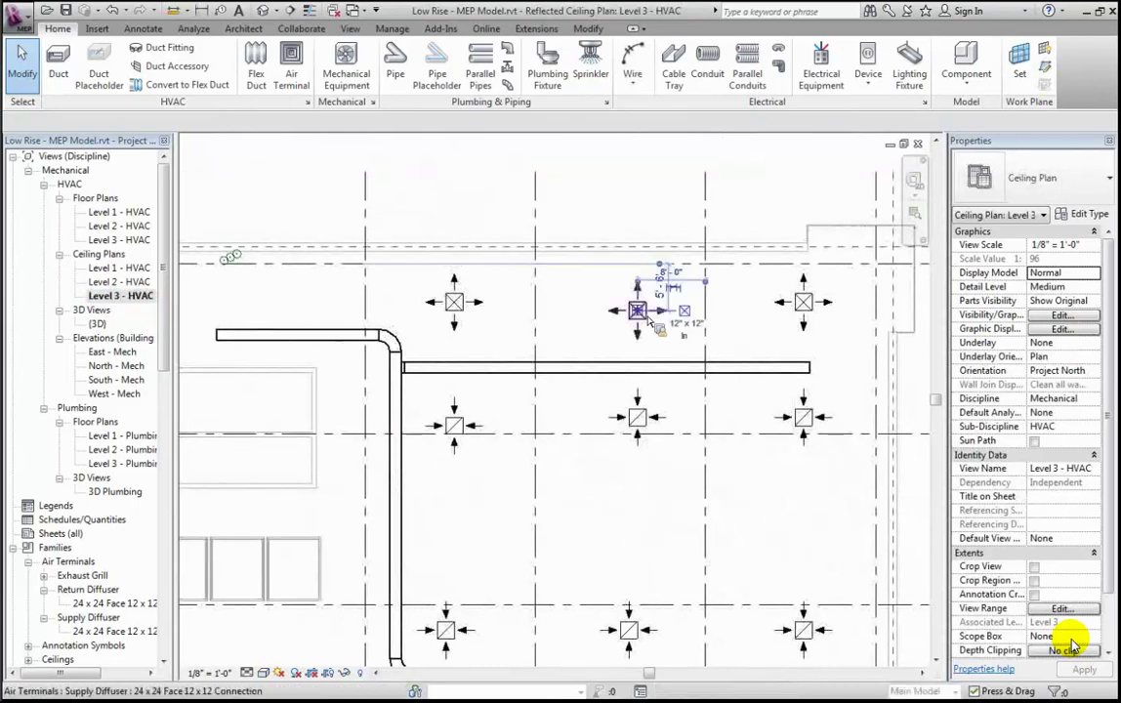
left_click(543, 207)
left_click(72, 31)
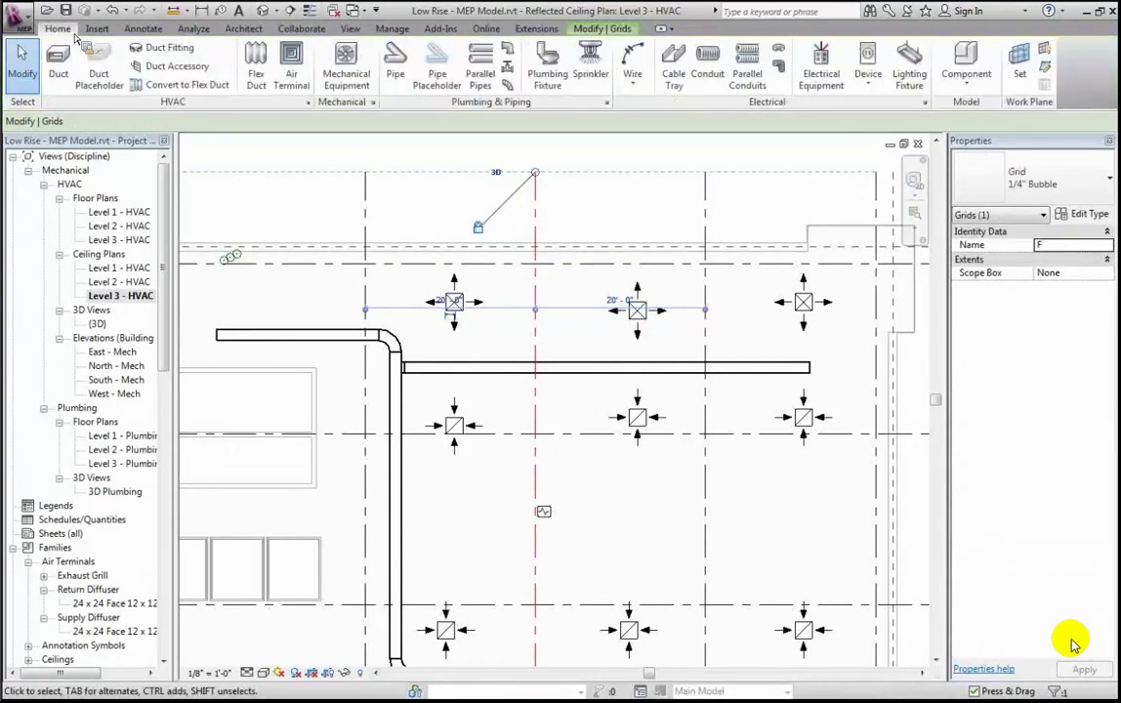
left_click(59, 64)
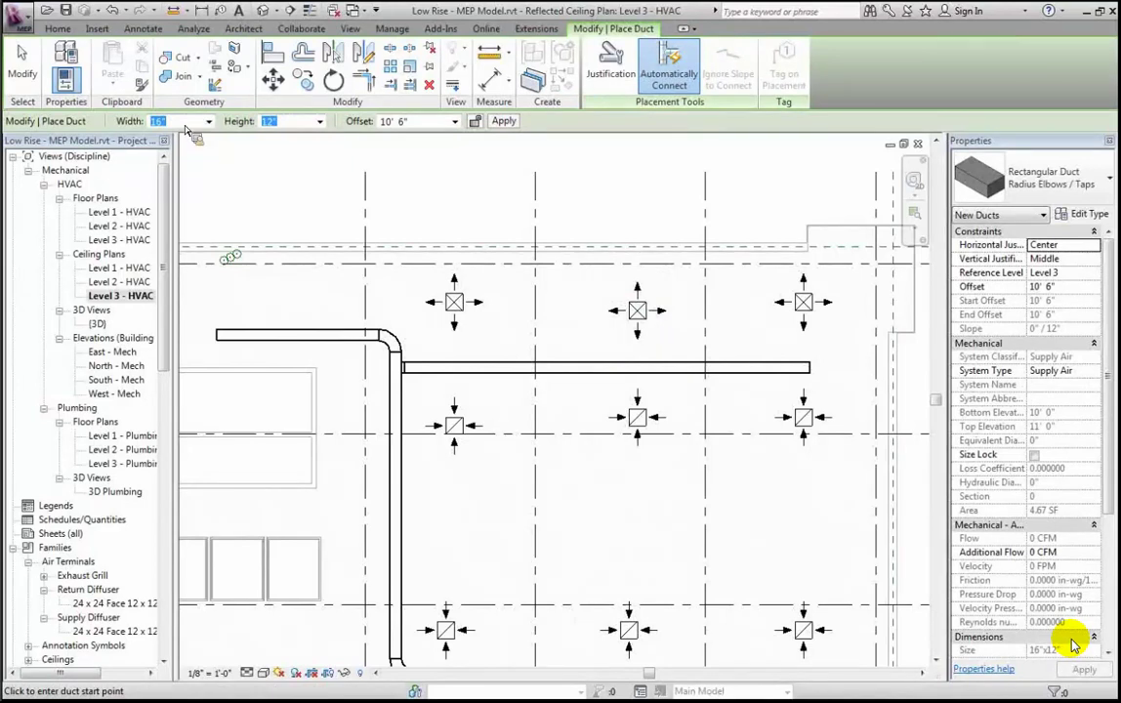
type("12")
key("Return")
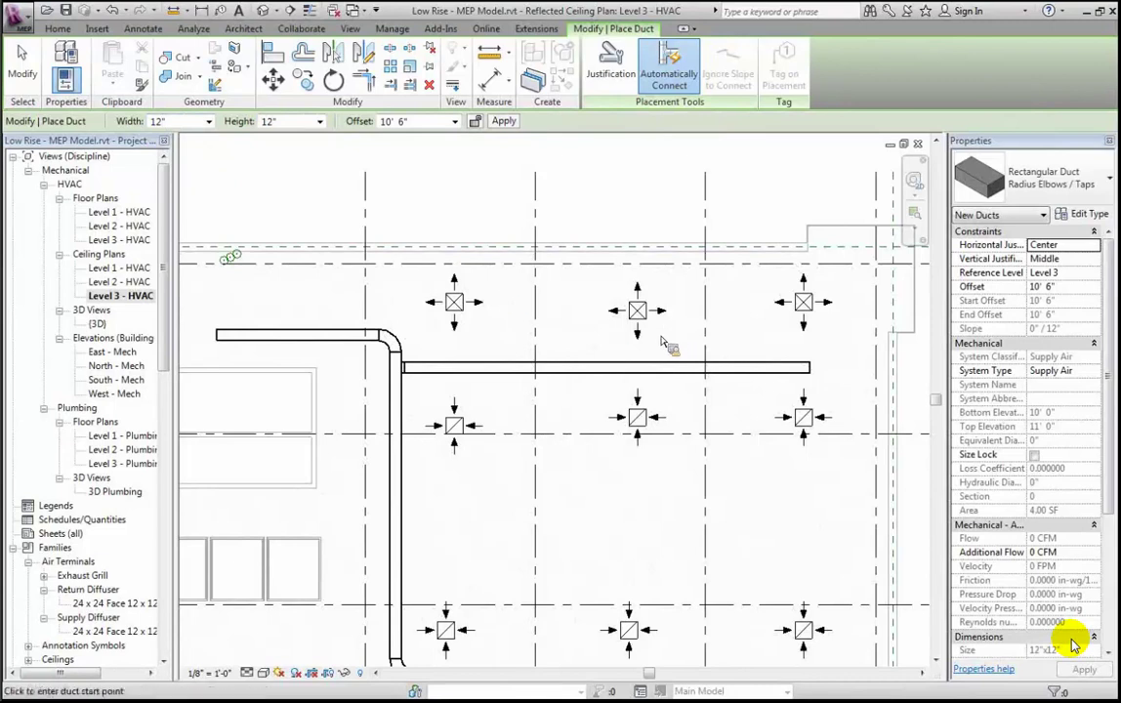
left_click(659, 372)
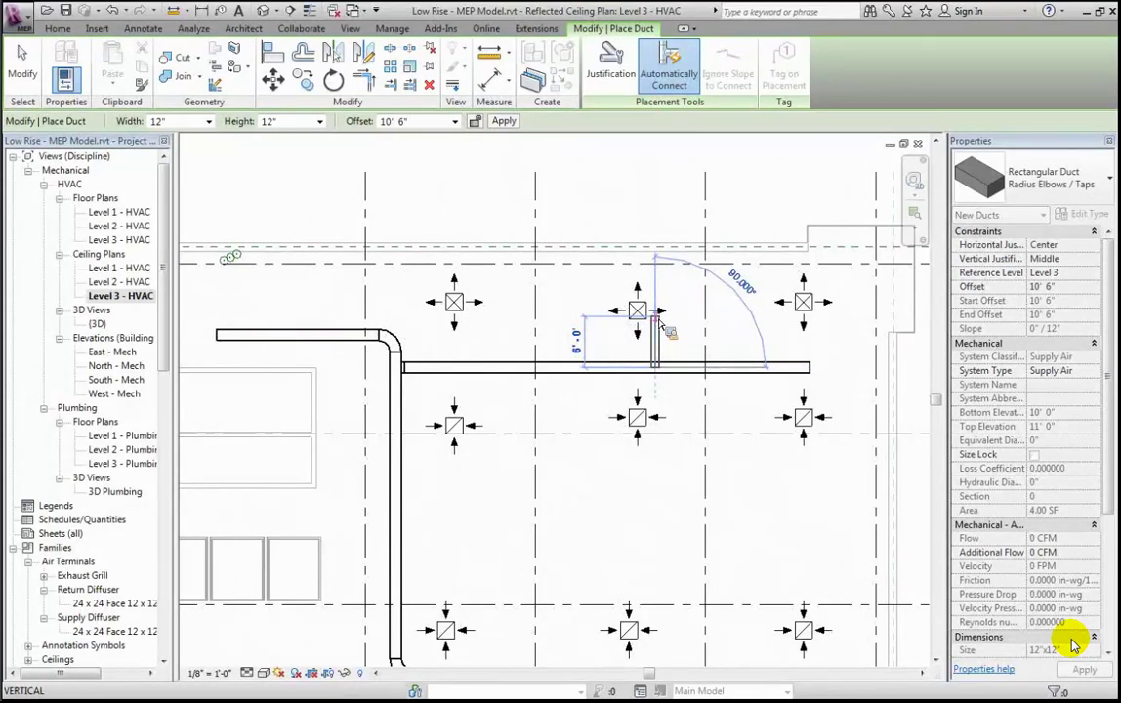
left_click(658, 321)
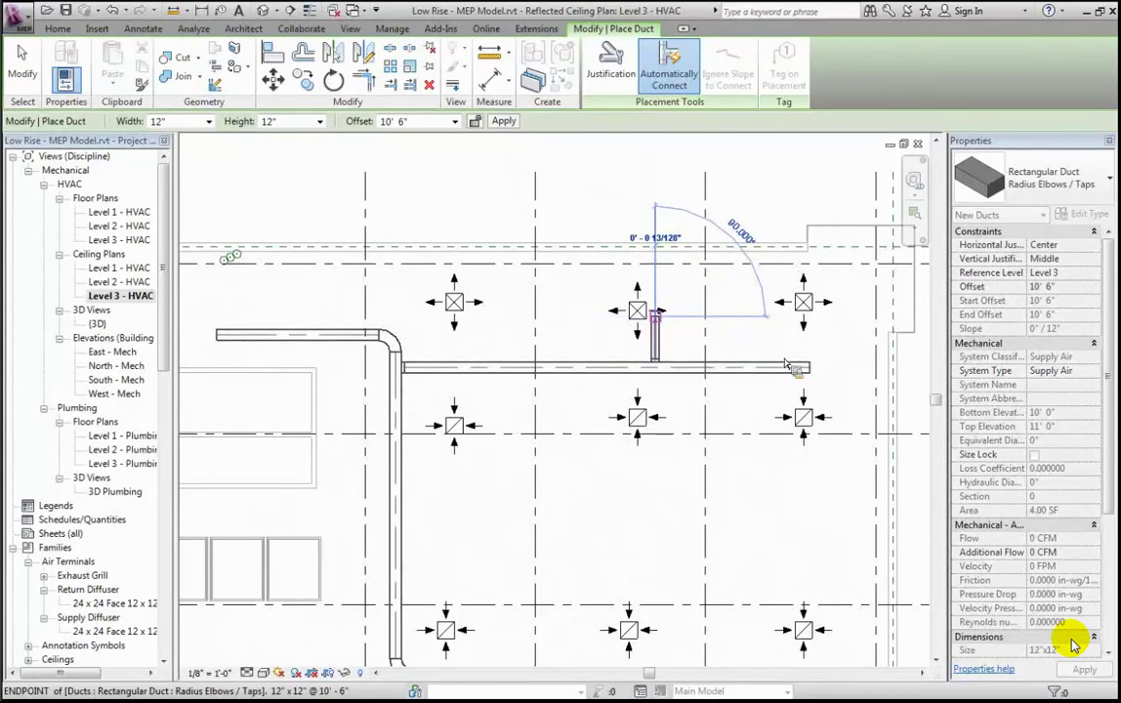
key("Escape")
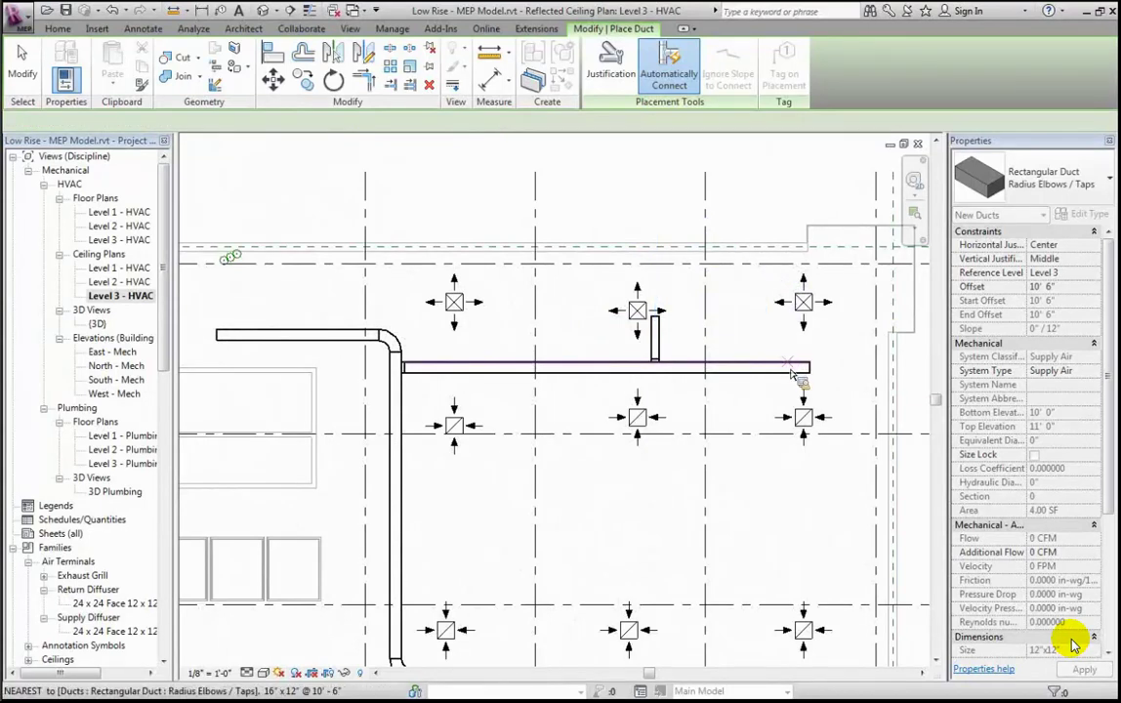
Step: Draw another 12" × 12" duct from the branch duct's far end up beside the supply diffuser in the bay past grid G
left_click(793, 371)
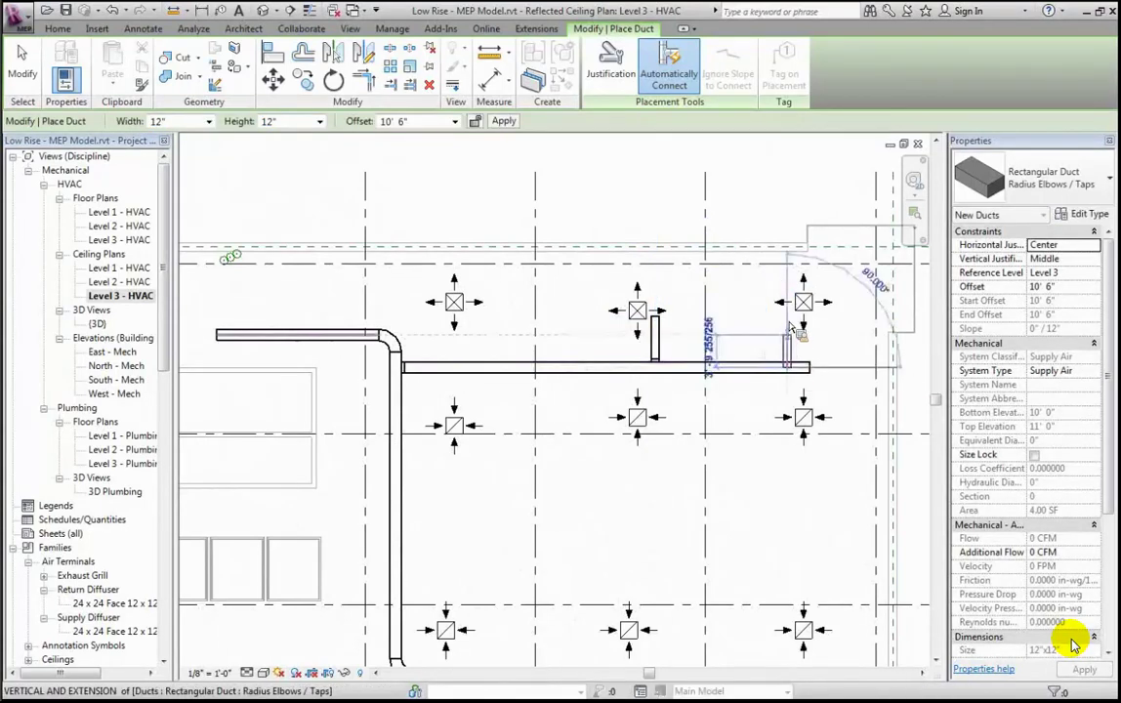
left_click(791, 323)
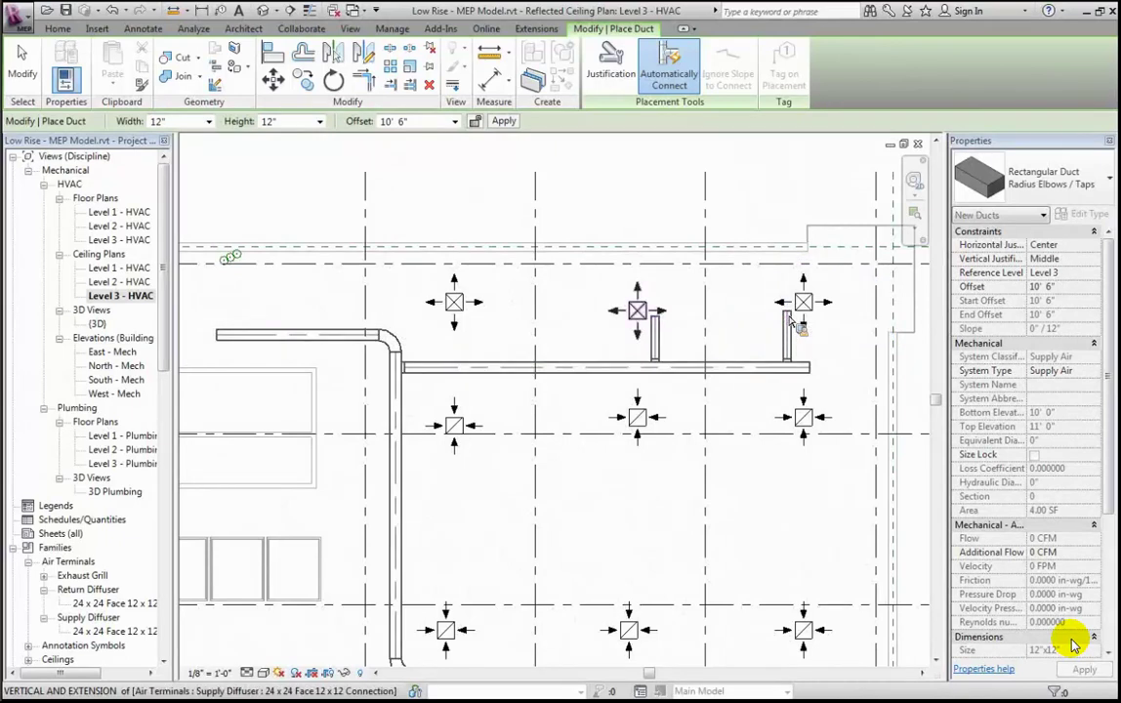
left_click(789, 314)
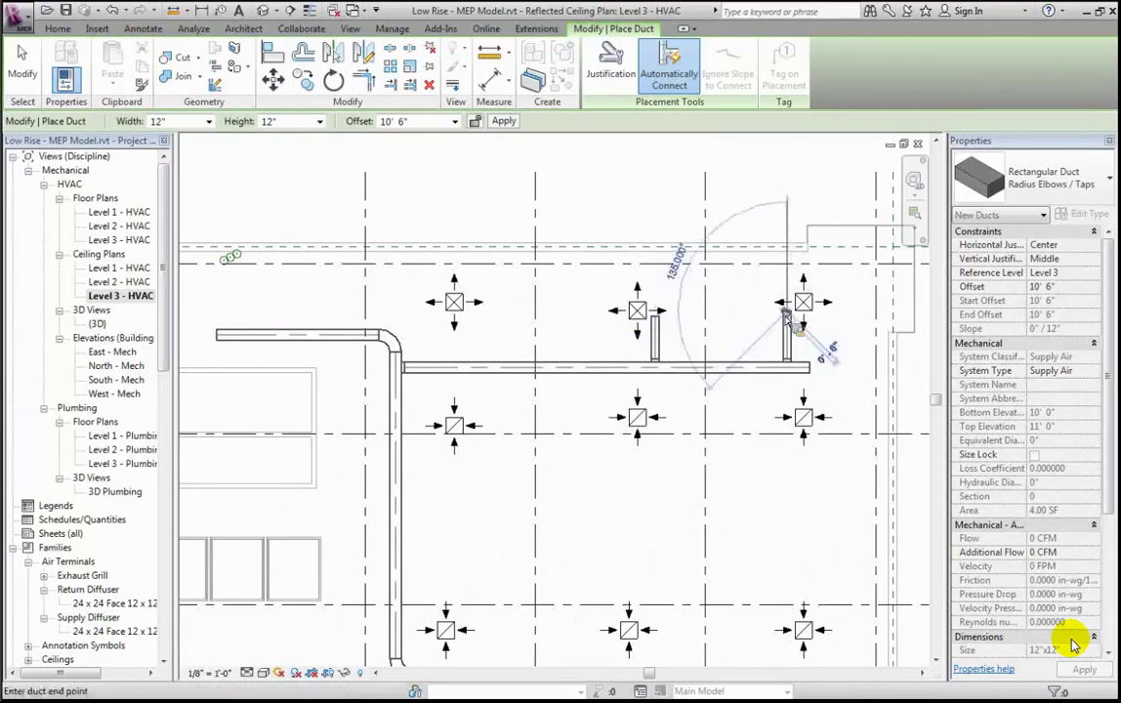
left_click(27, 80)
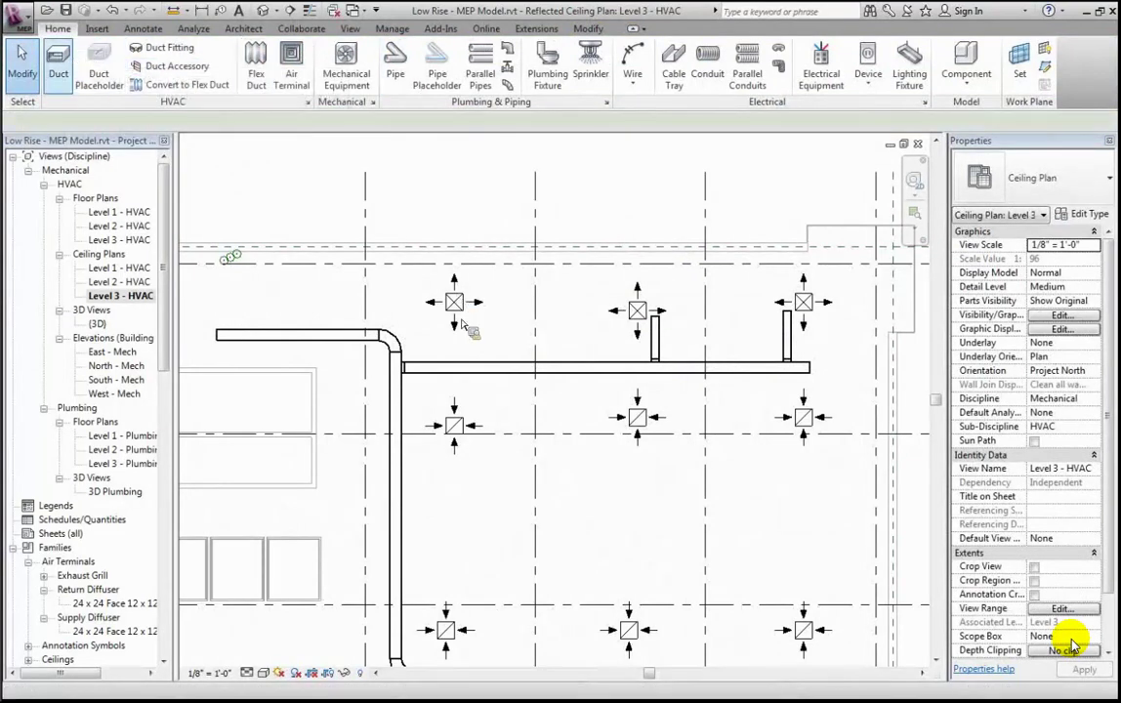
Step: Draw a third 12" × 12" duct from the branch duct toward the bay E-F supply diffuser
key("d")
key("t")
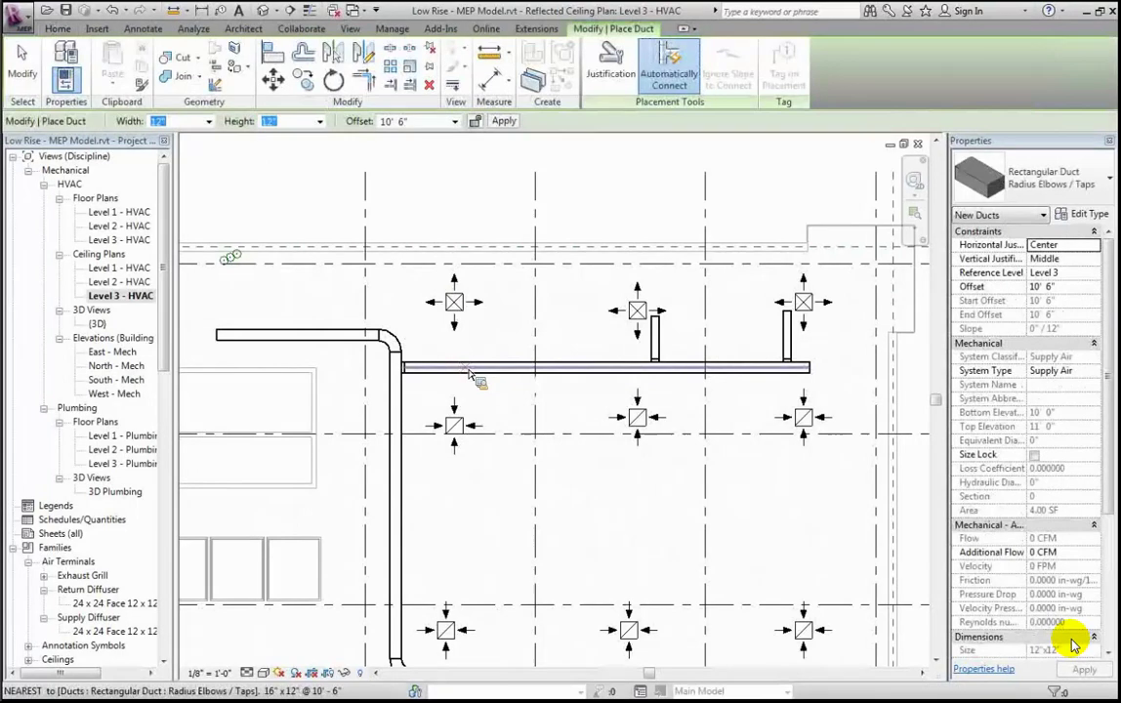
left_click(465, 368)
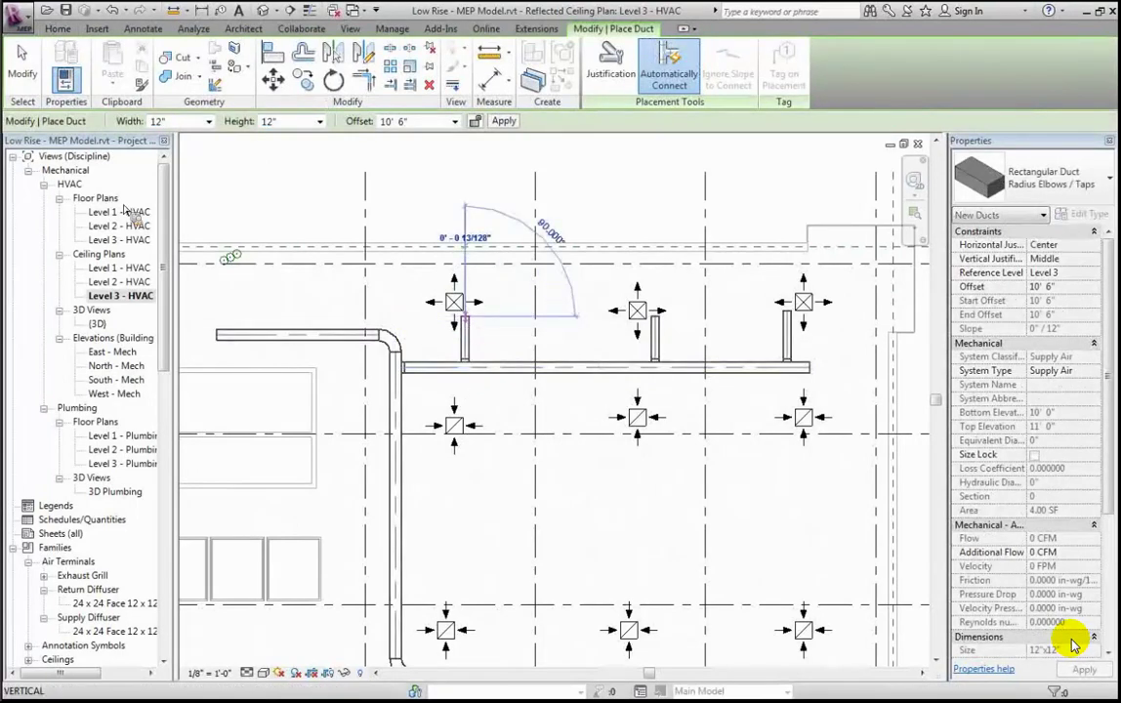
left_click(29, 74)
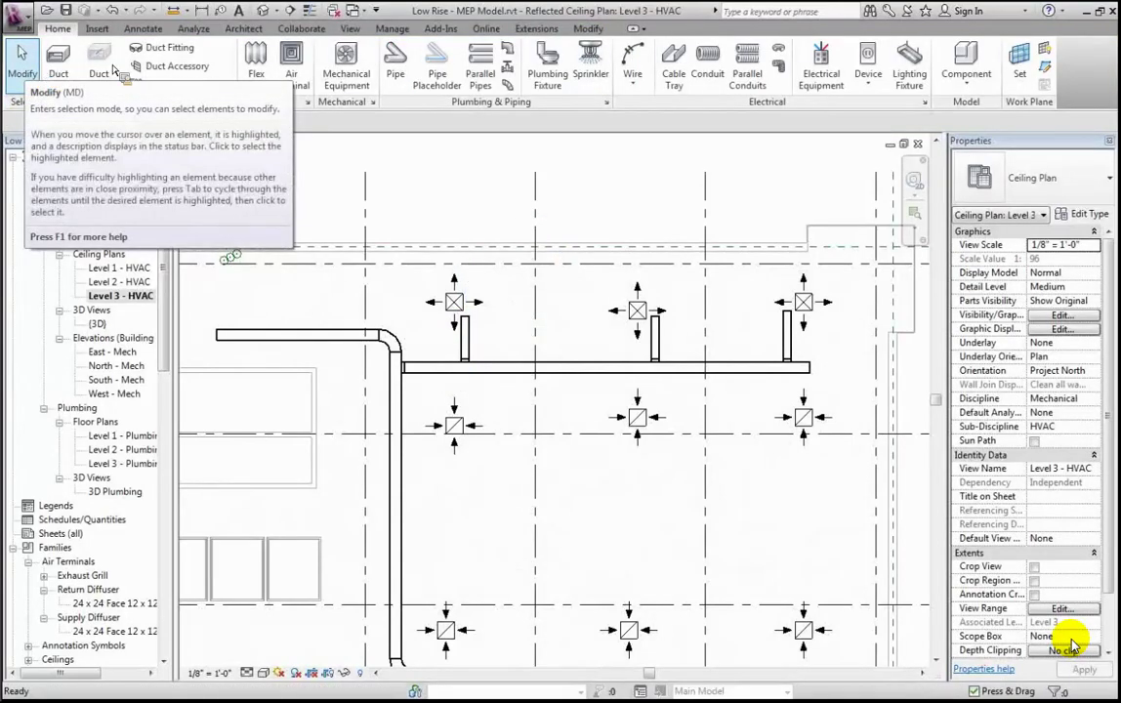
Step: Connect the bay E-F supply diffuser to the end of its short duct with 12" round flex duct
left_click(259, 68)
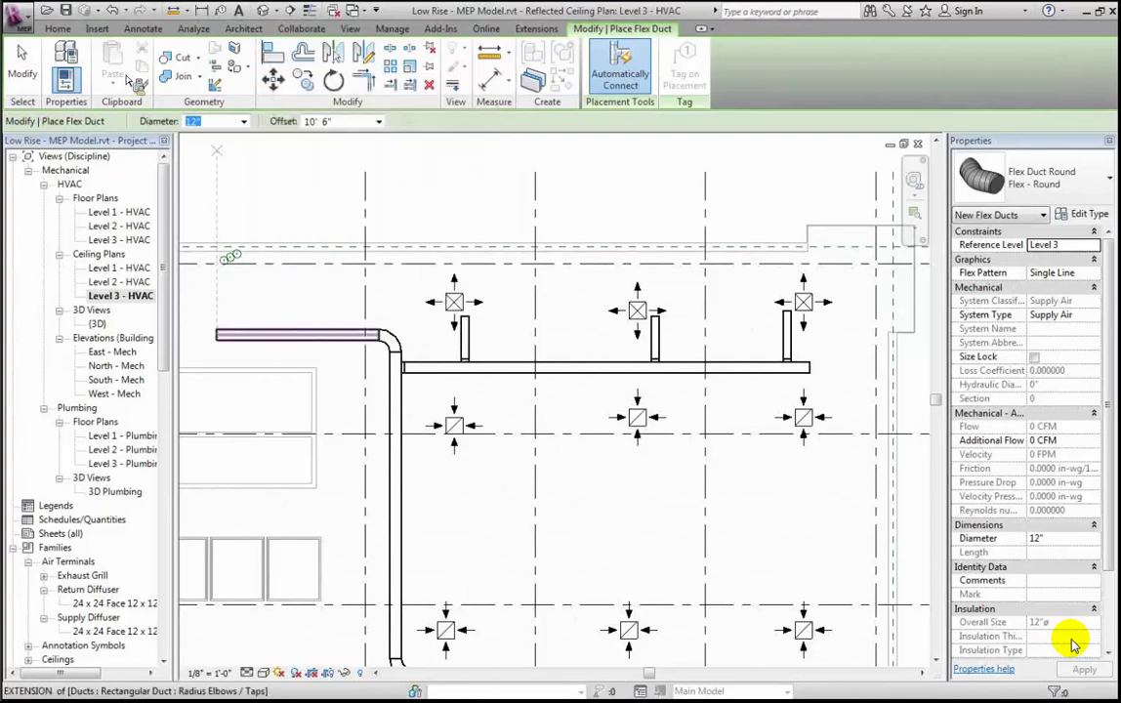
left_click(63, 29)
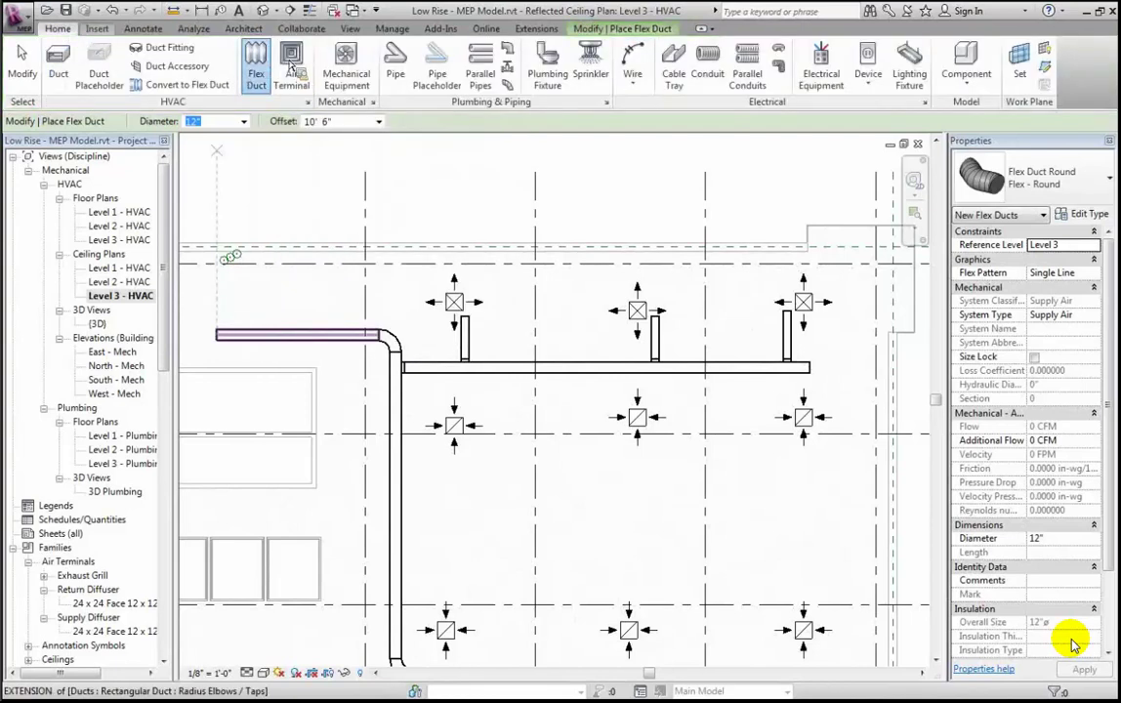
left_click(257, 67)
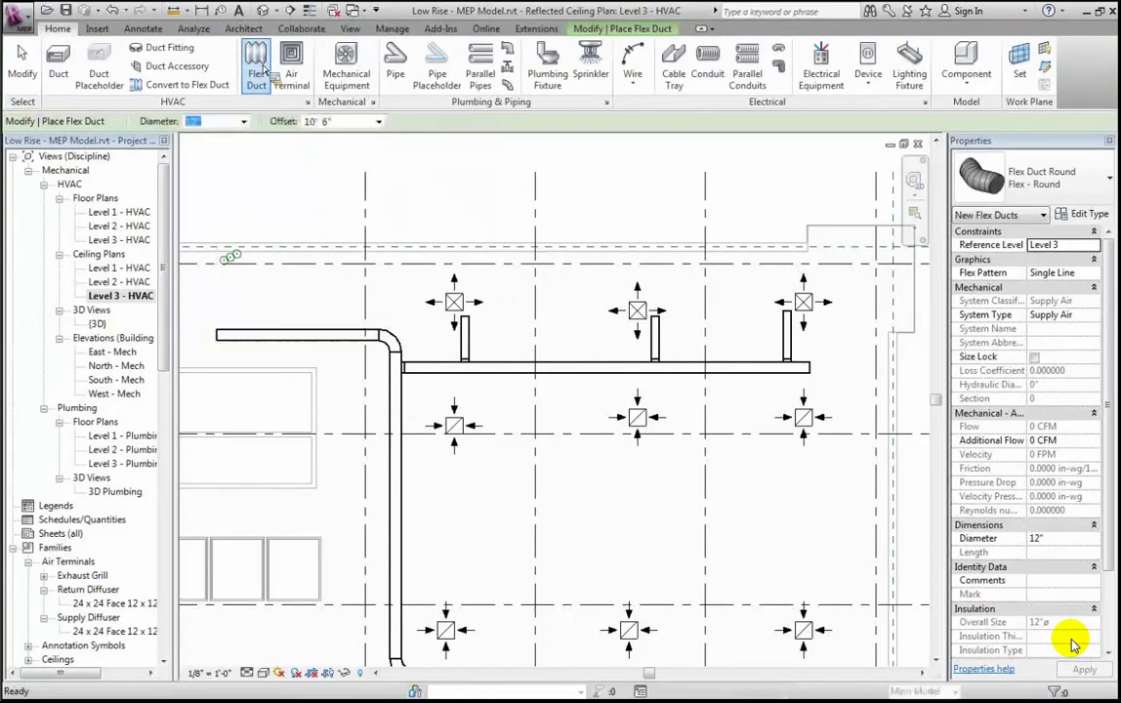
left_click(919, 217)
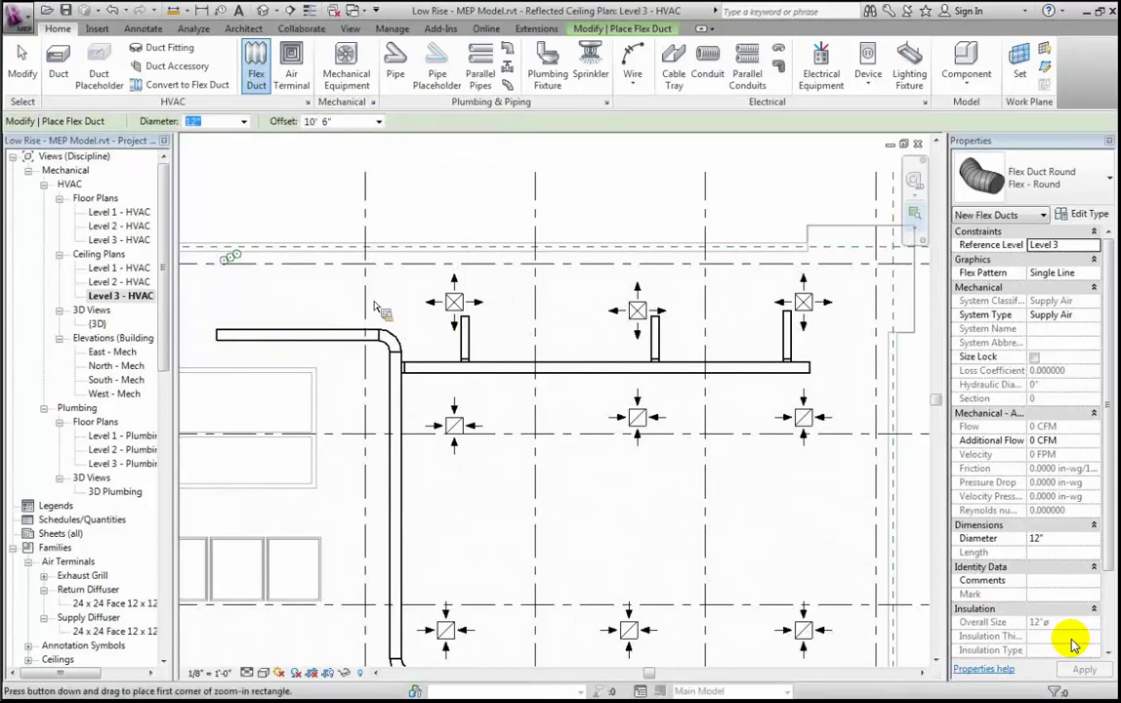
key("Escape")
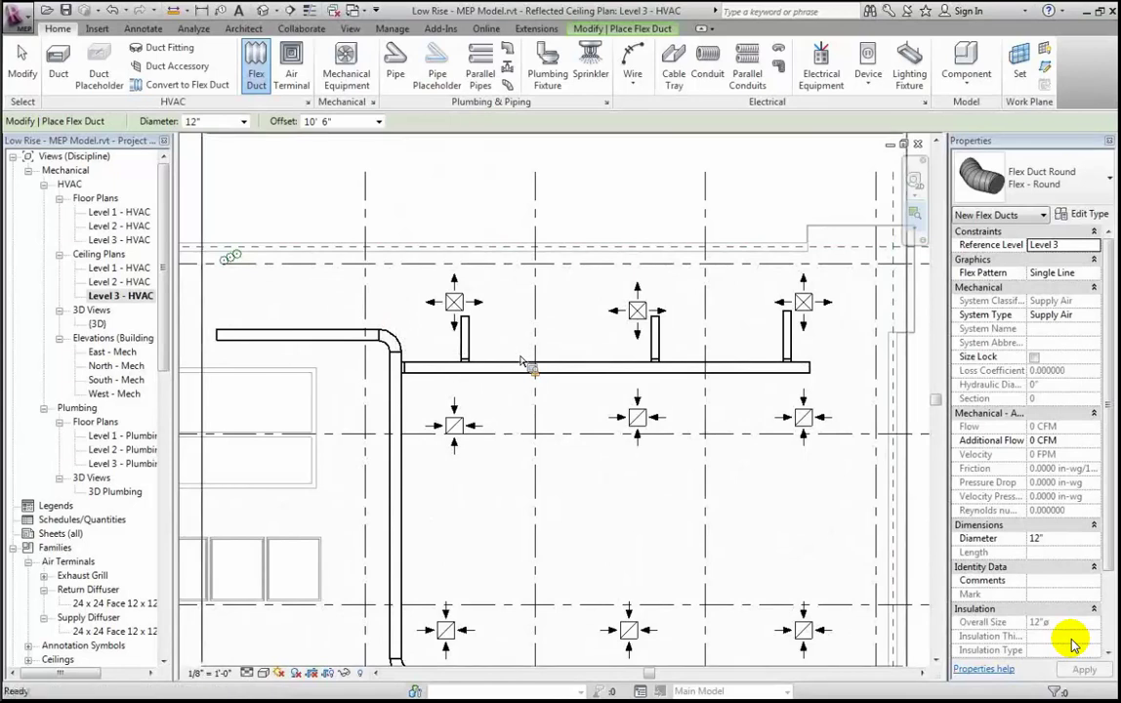
scroll(523, 362, "up", 5)
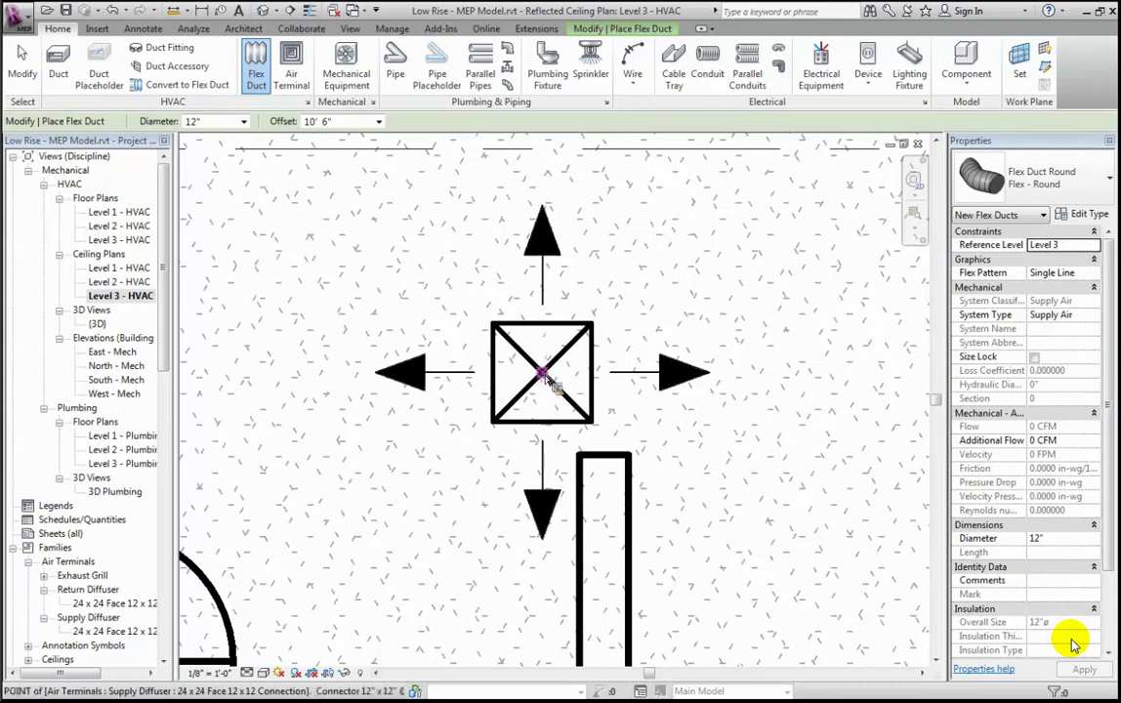
left_click(554, 382)
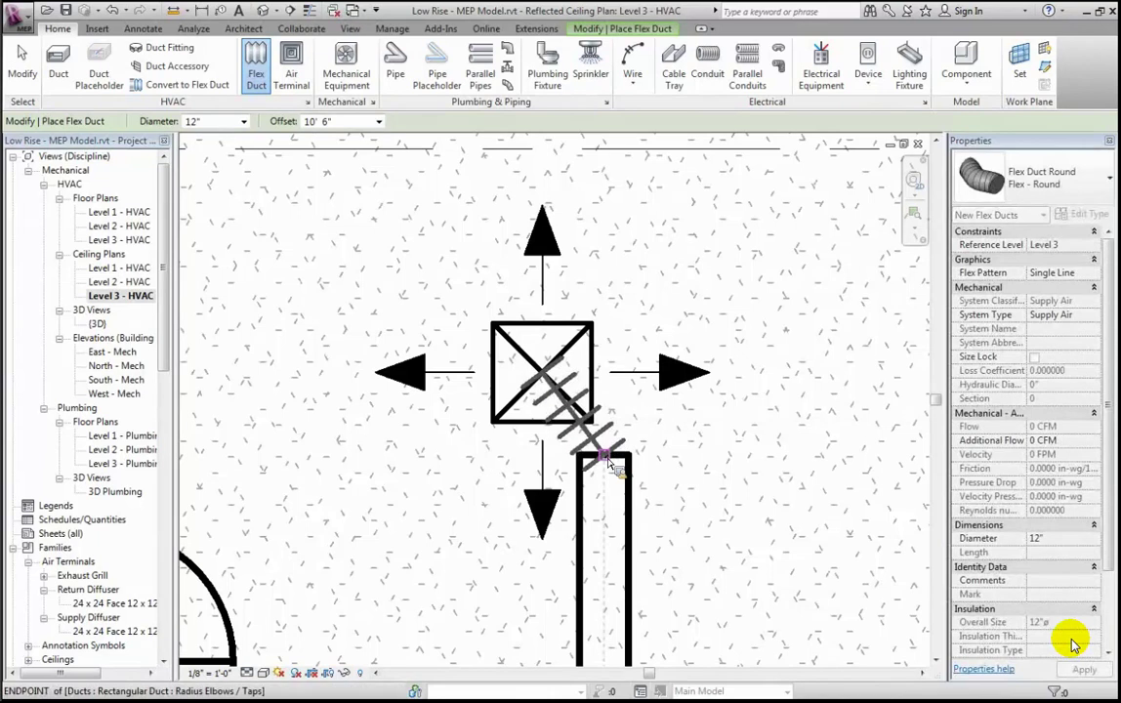
left_click(607, 463)
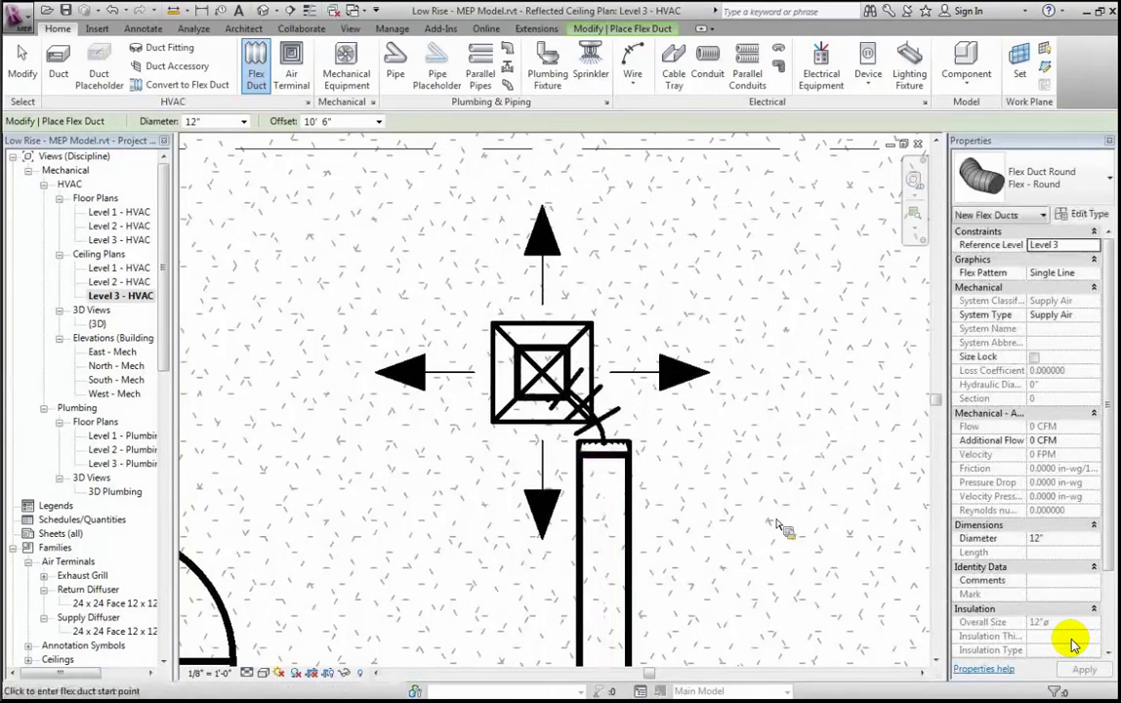
Step: Run 12" round flex duct from the bay F-G supply diffuser to the end of its short duct
key("z")
key("o")
key("z")
key("o")
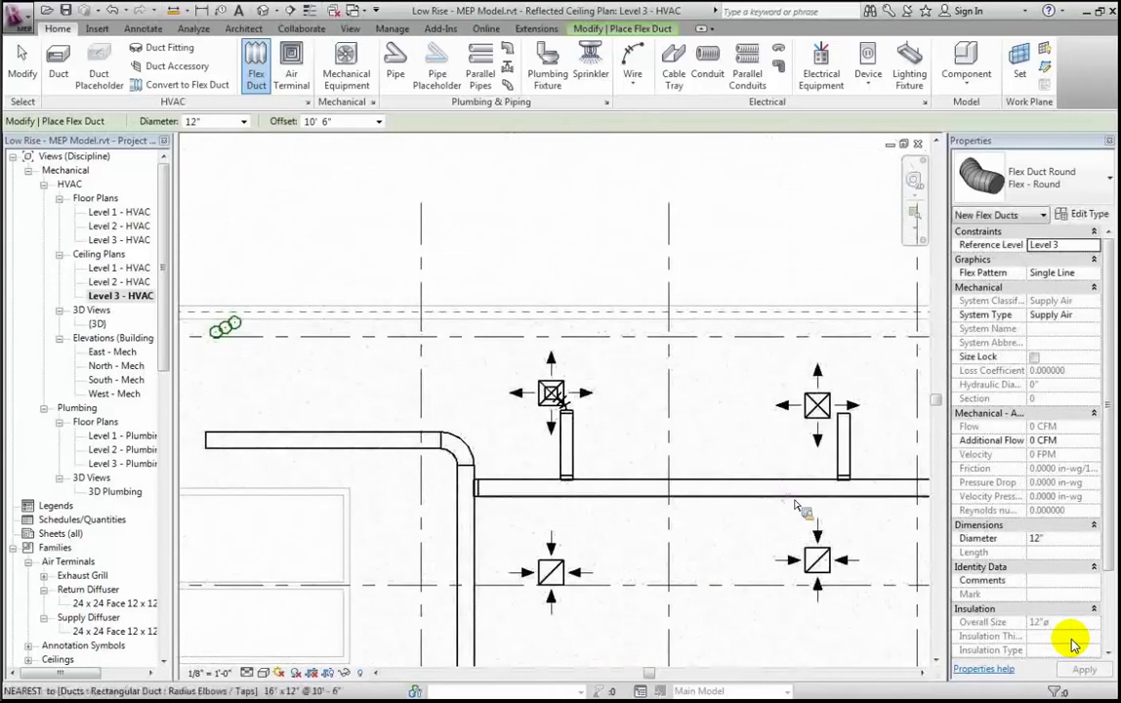
left_click(817, 404)
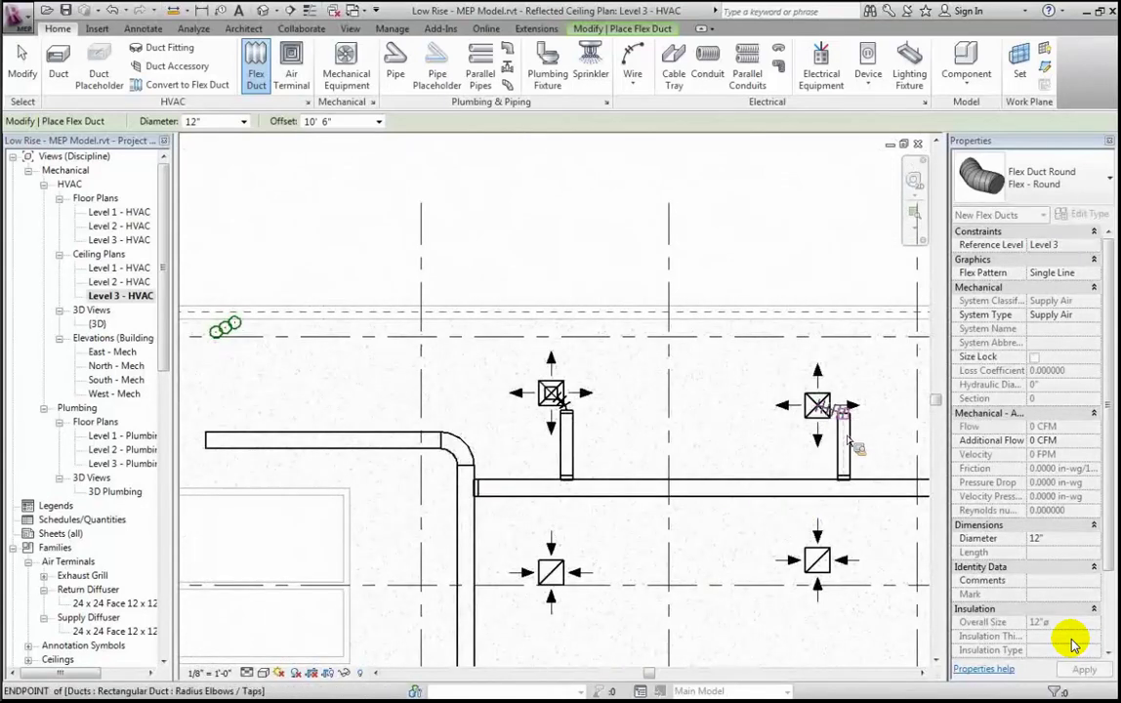
left_click(845, 475)
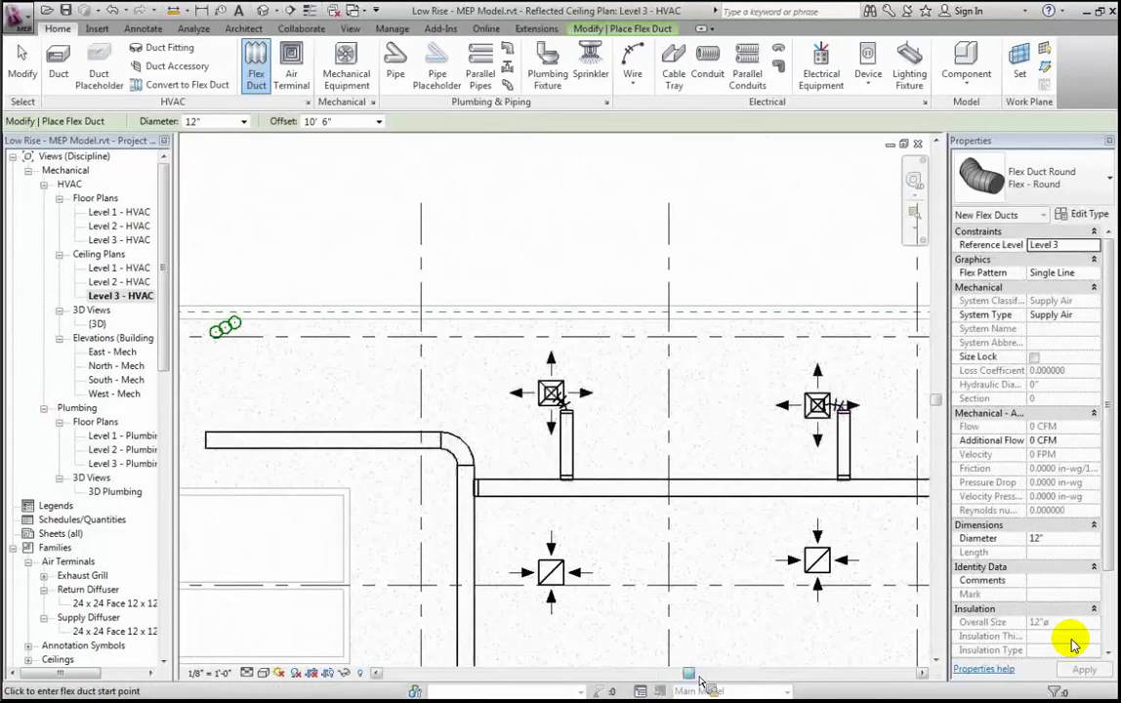
Step: Connect the supply diffuser past grid G to its short duct with 12" round flex duct, and end flex duct placement
scroll(699, 674, "right", 3)
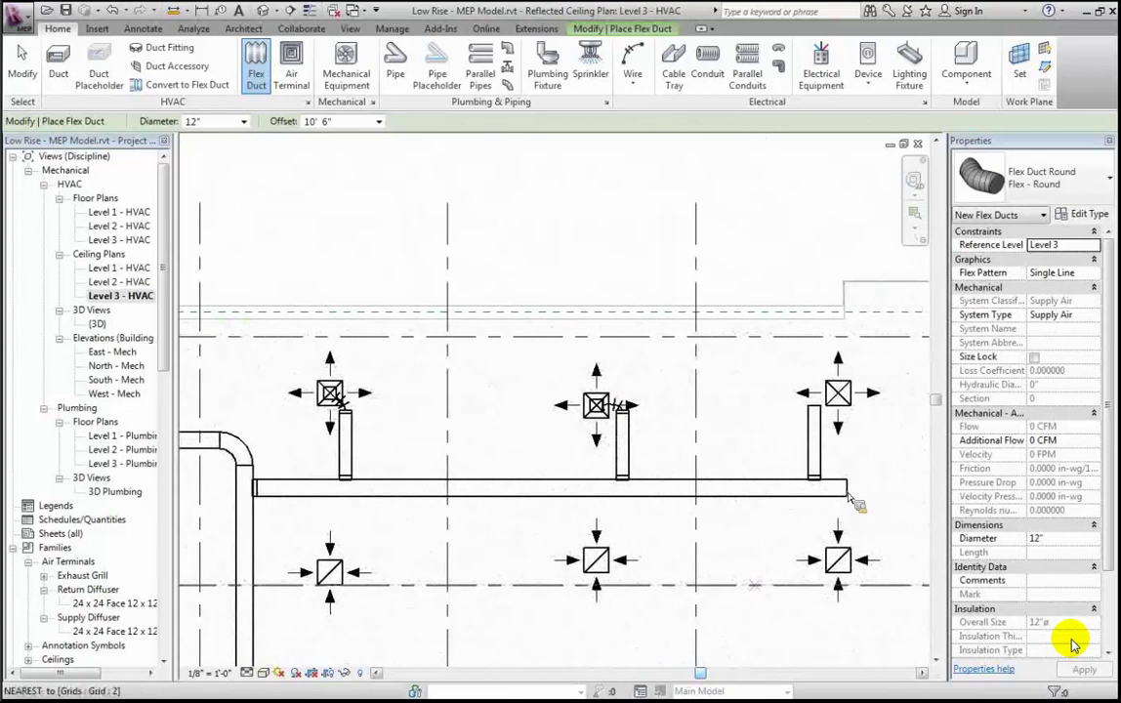
left_click(838, 392)
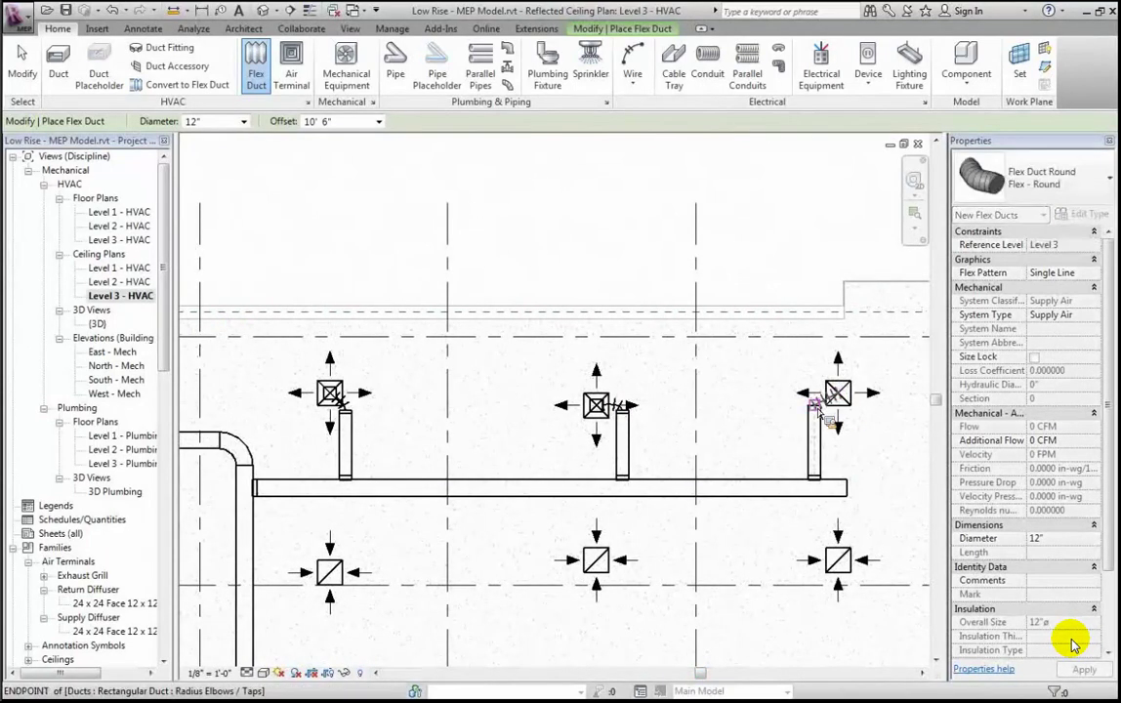
left_click(813, 405)
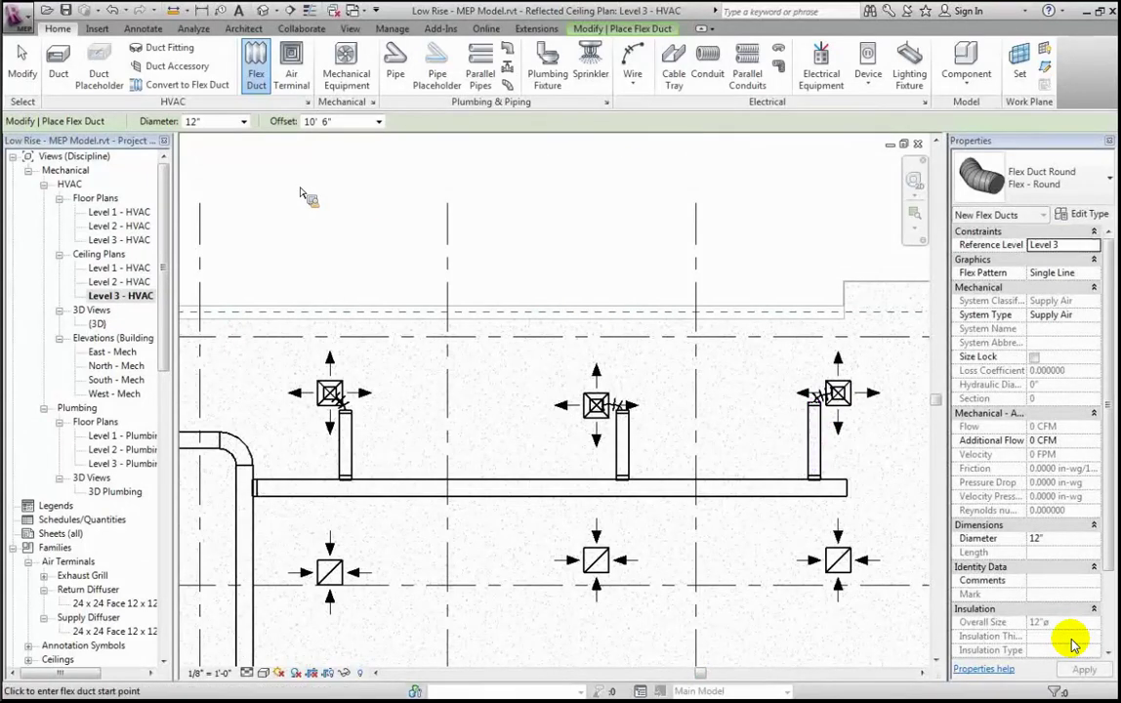
left_click(22, 61)
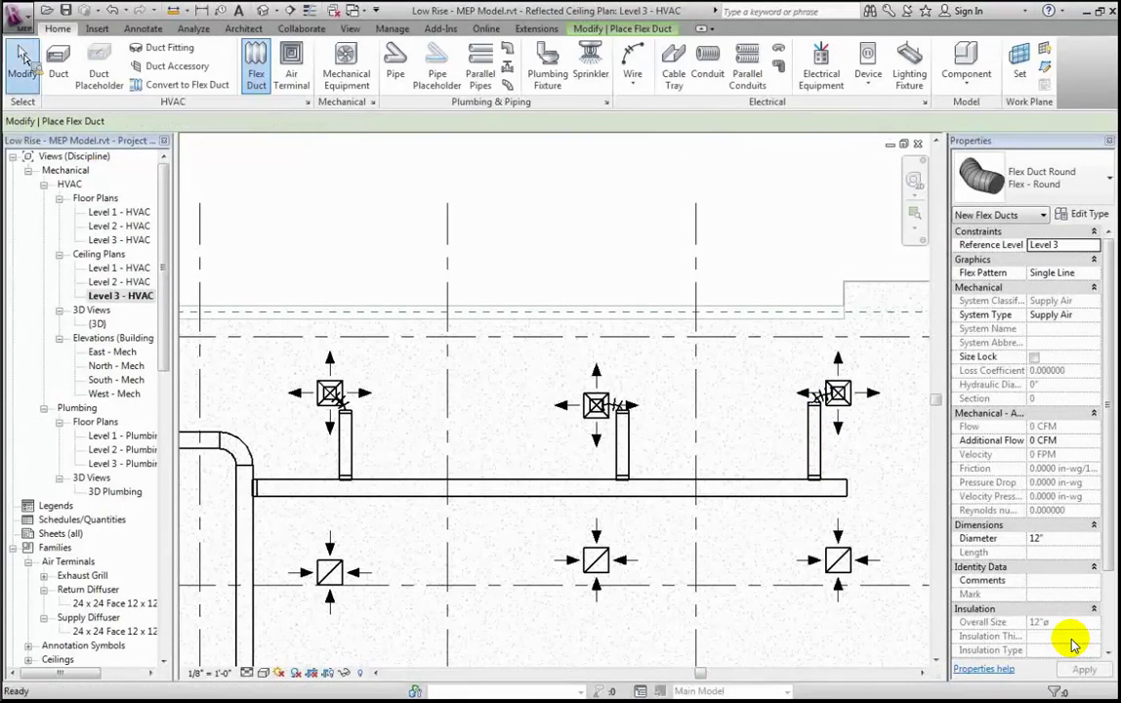
Step: Examine the flex duct connection between a supply diffuser and its short duct up close in the 3D view
left_click(263, 12)
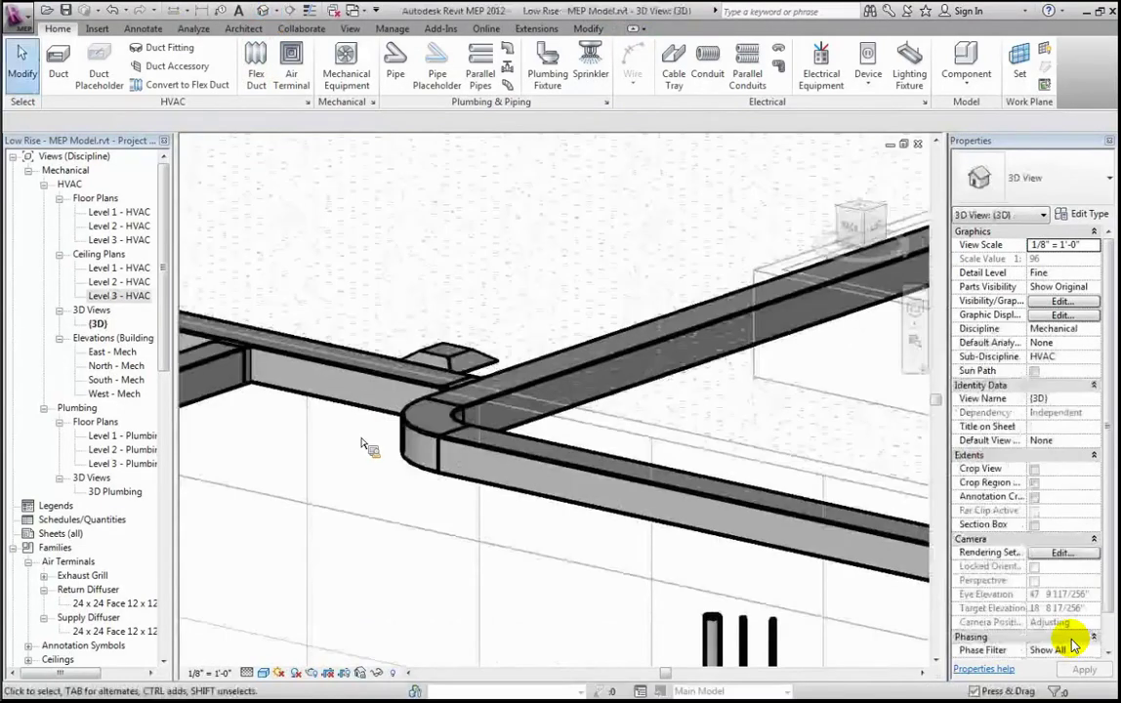
scroll(363, 445, "down", 3)
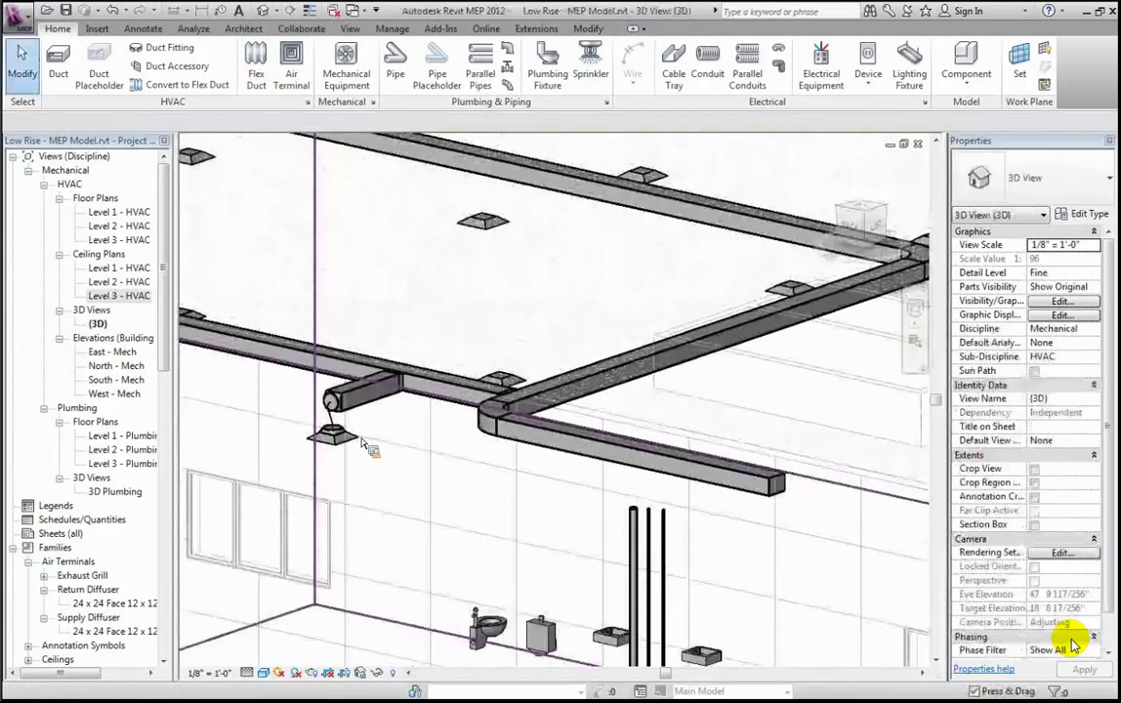
scroll(363, 445, "down", 3)
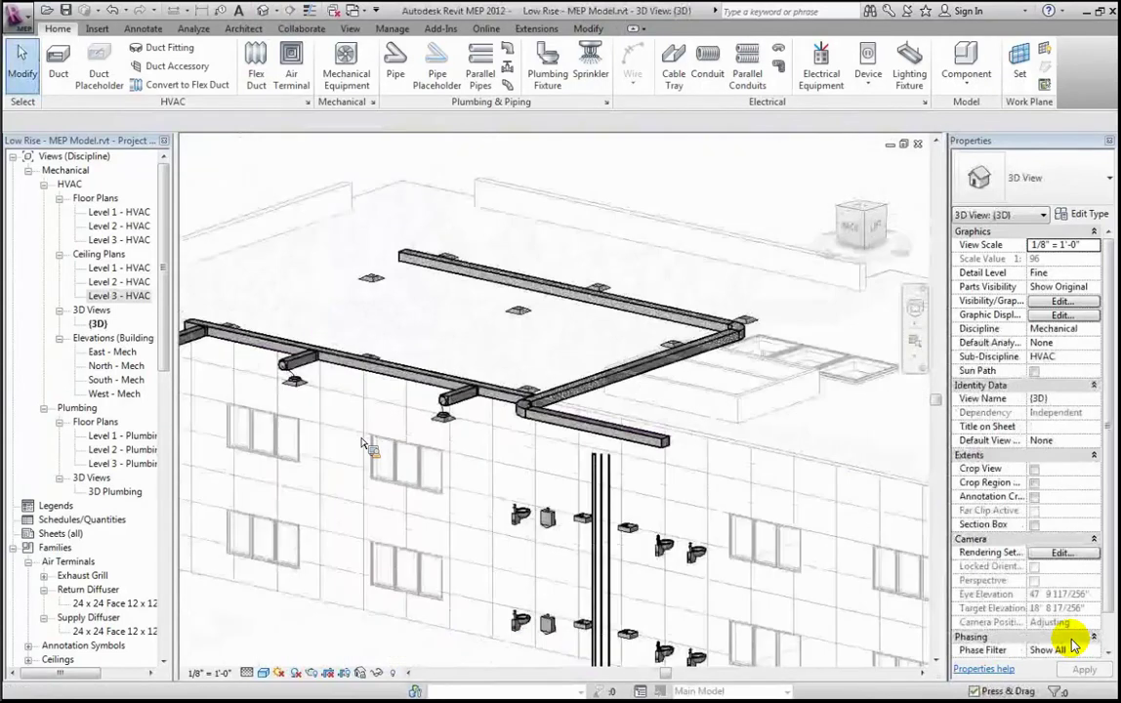
left_click(247, 674)
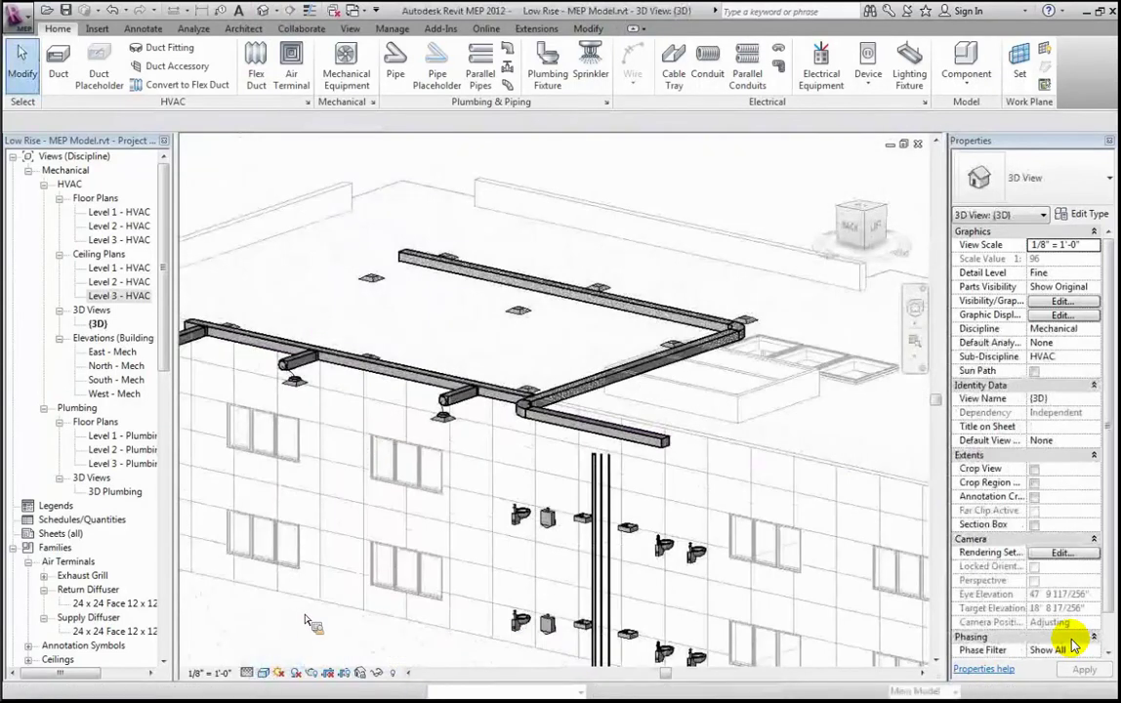
left_click(915, 341)
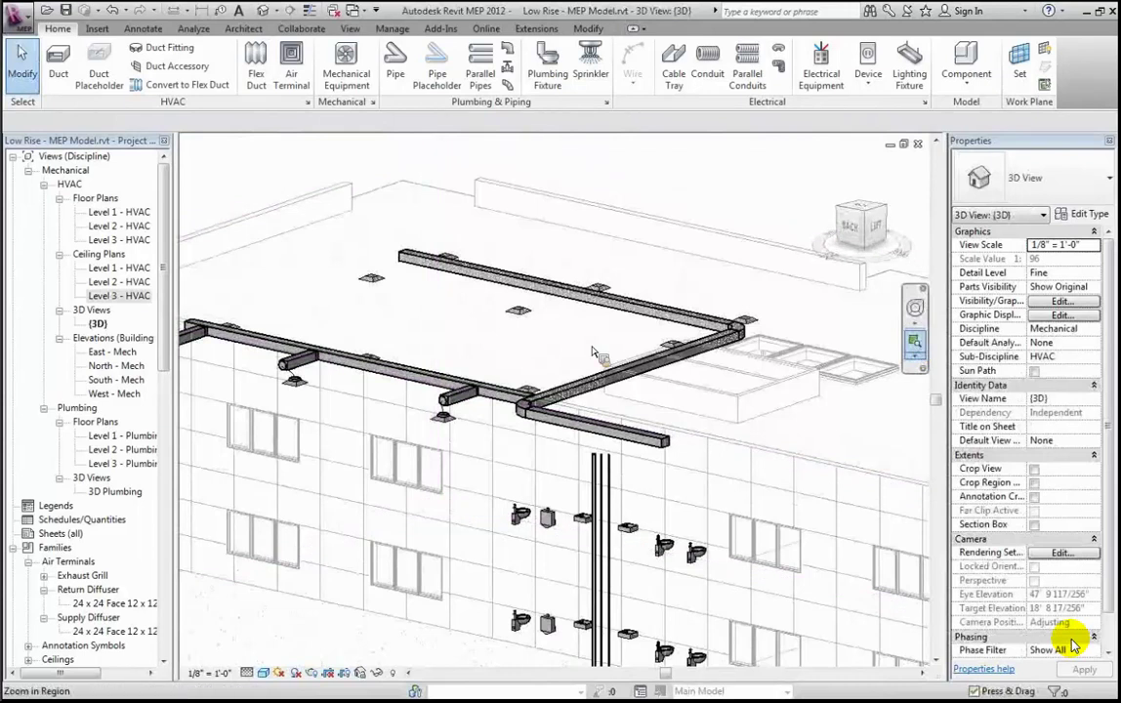
left_click_drag(383, 335, 478, 433)
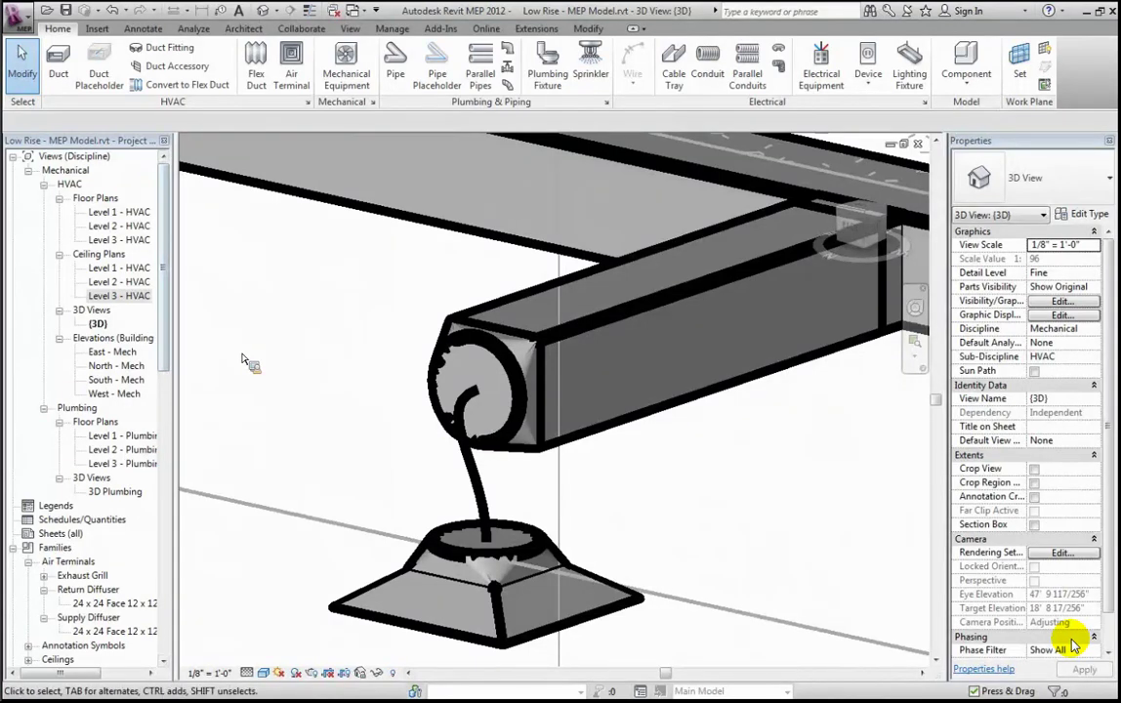
Step: Add the Mechanical - Supply filter to the 3D view's visibility/graphic overrides
scroll(244, 359, "down", 3)
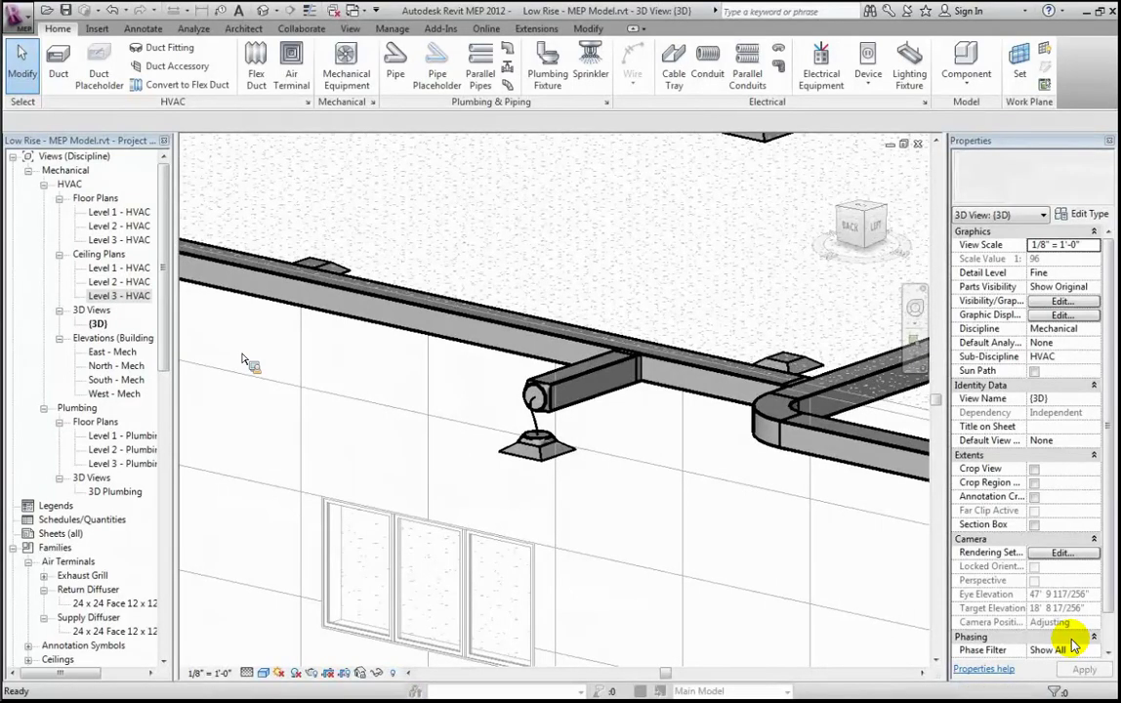
key("v")
key("g")
left_click(648, 153)
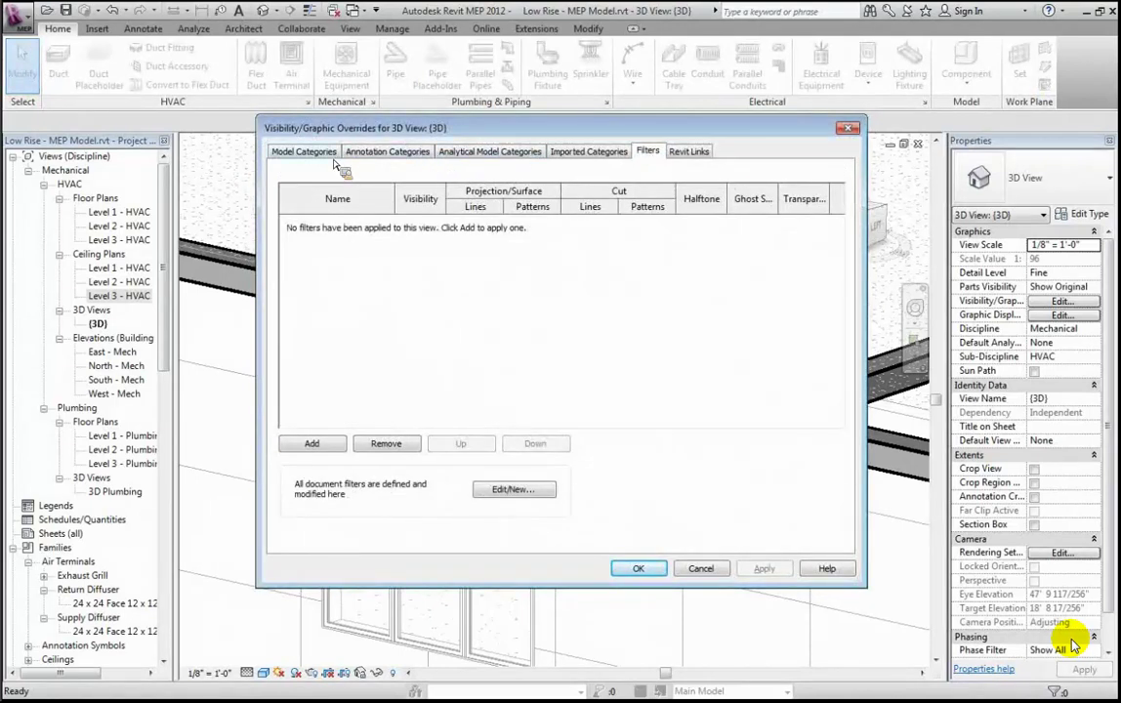
left_click(336, 159)
left_click(659, 154)
left_click(315, 446)
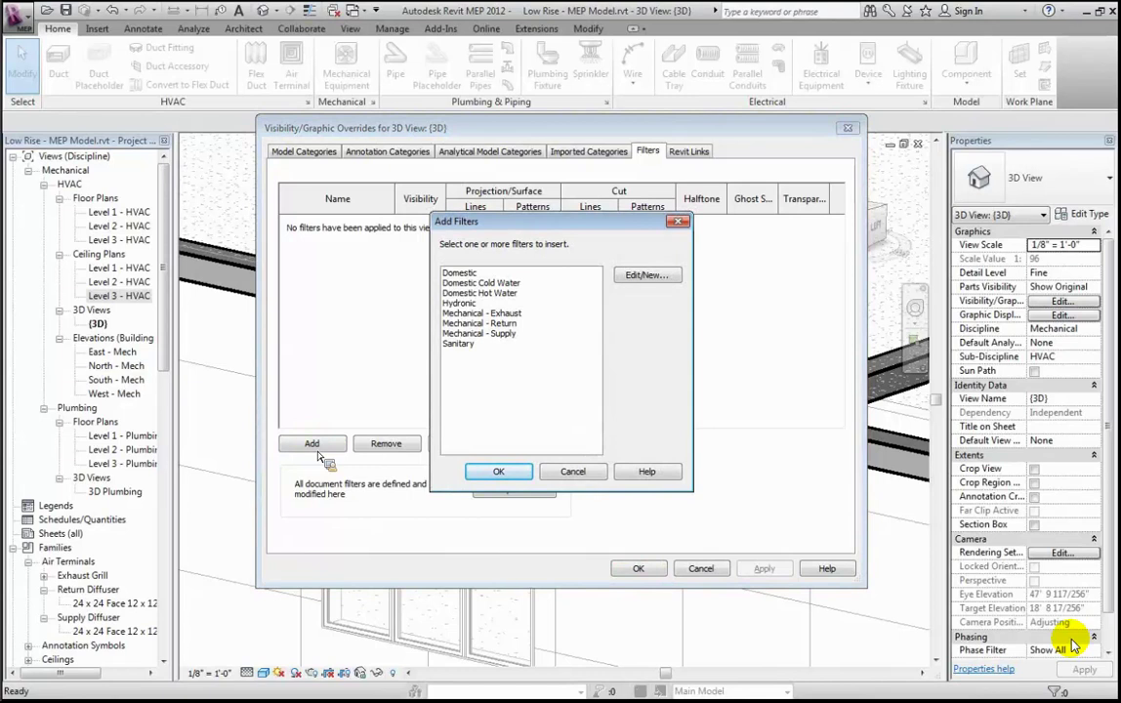
left_click(485, 337)
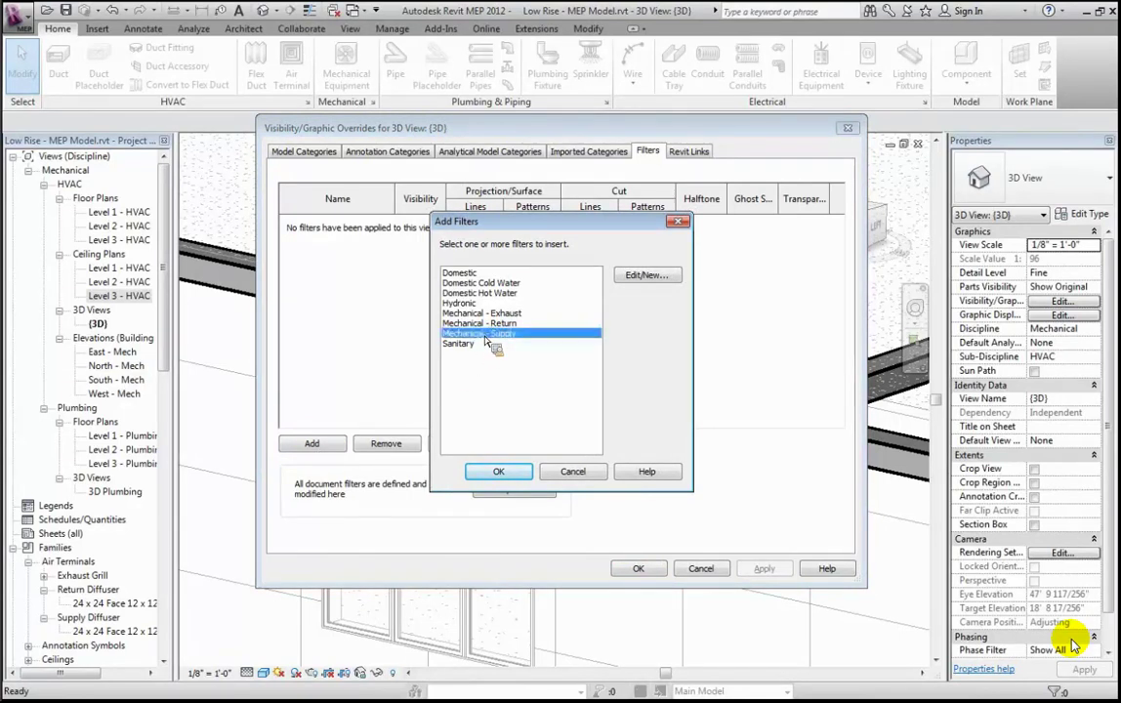
left_click(500, 471)
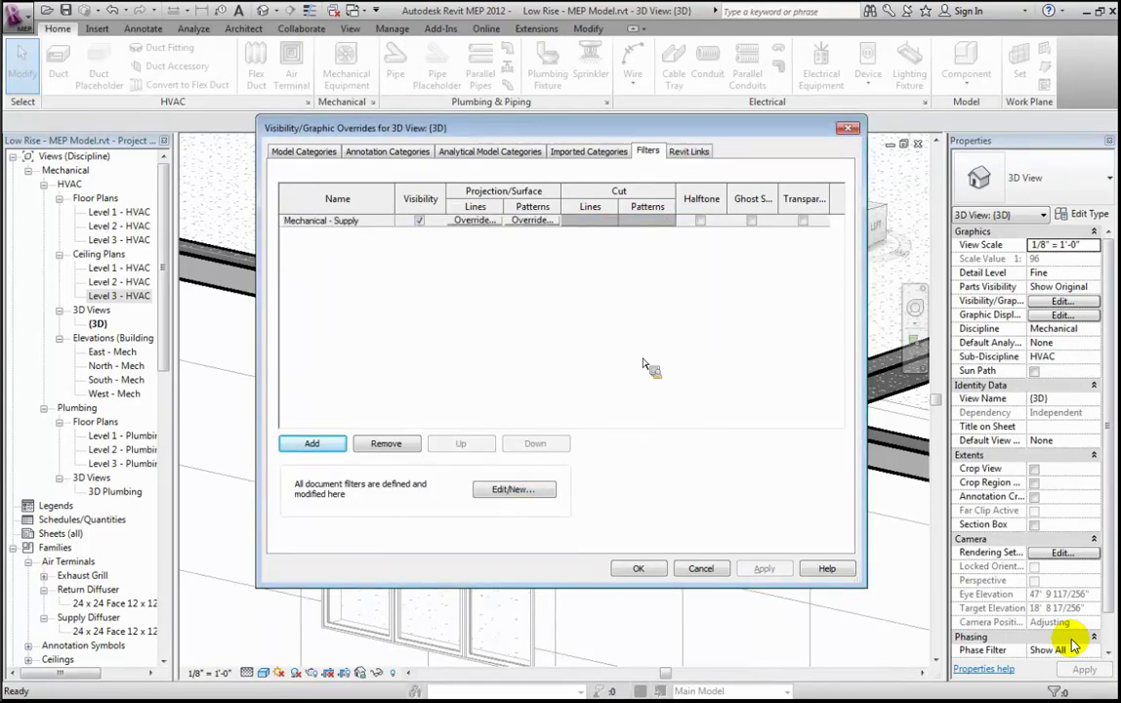
Step: Override the Mechanical - Supply filter's projection/surface pattern color with red
left_click(530, 220)
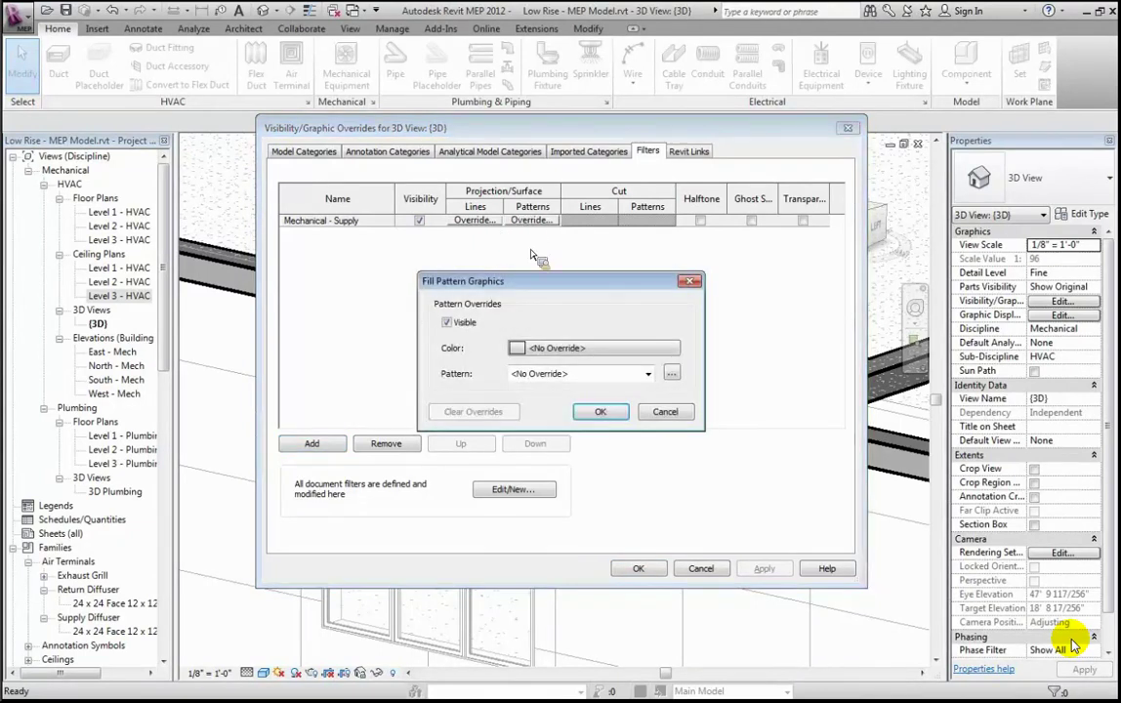
left_click(553, 348)
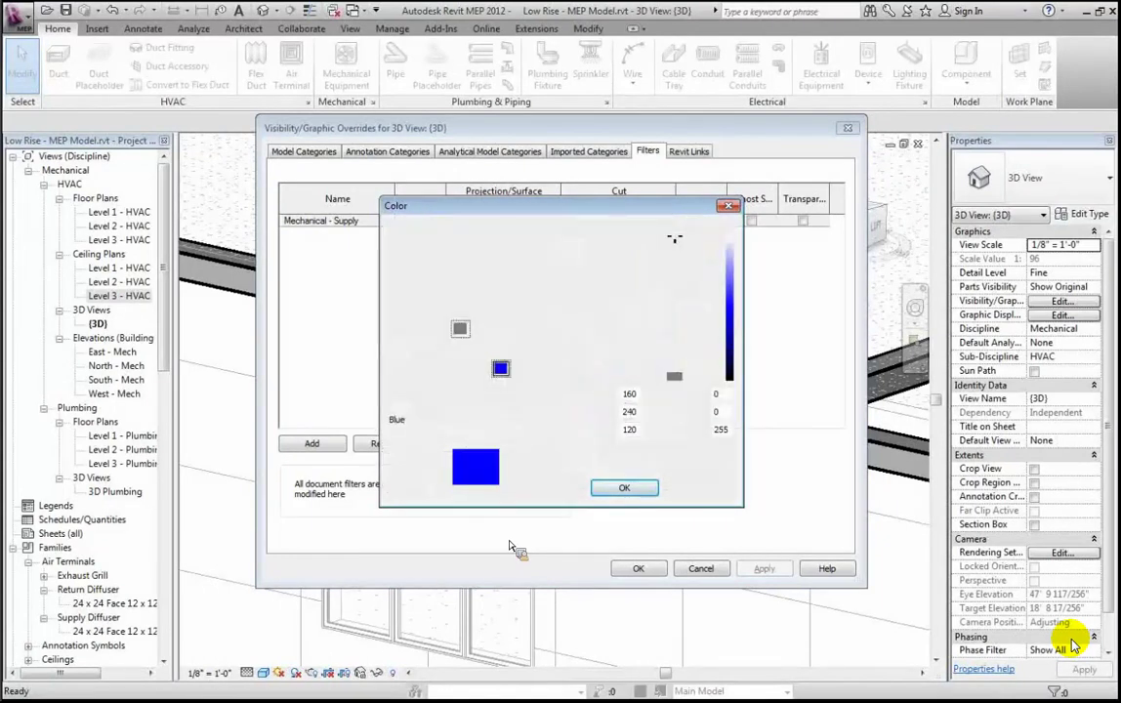
left_click(479, 369)
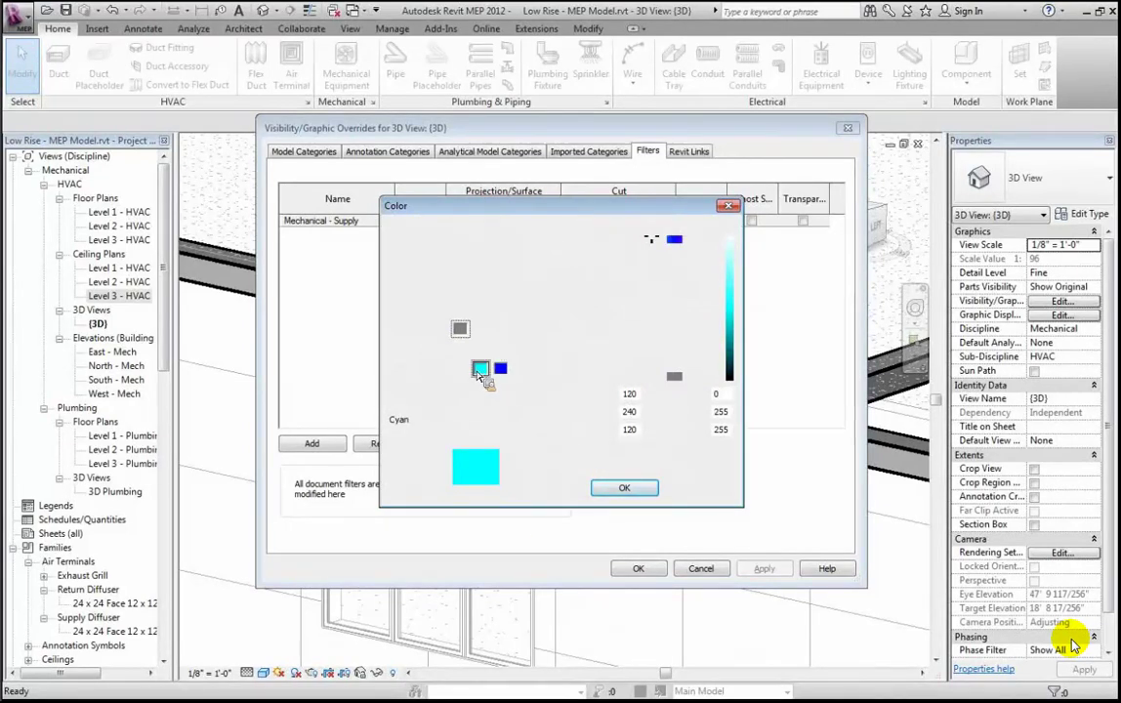
left_click(458, 369)
left_click(441, 369)
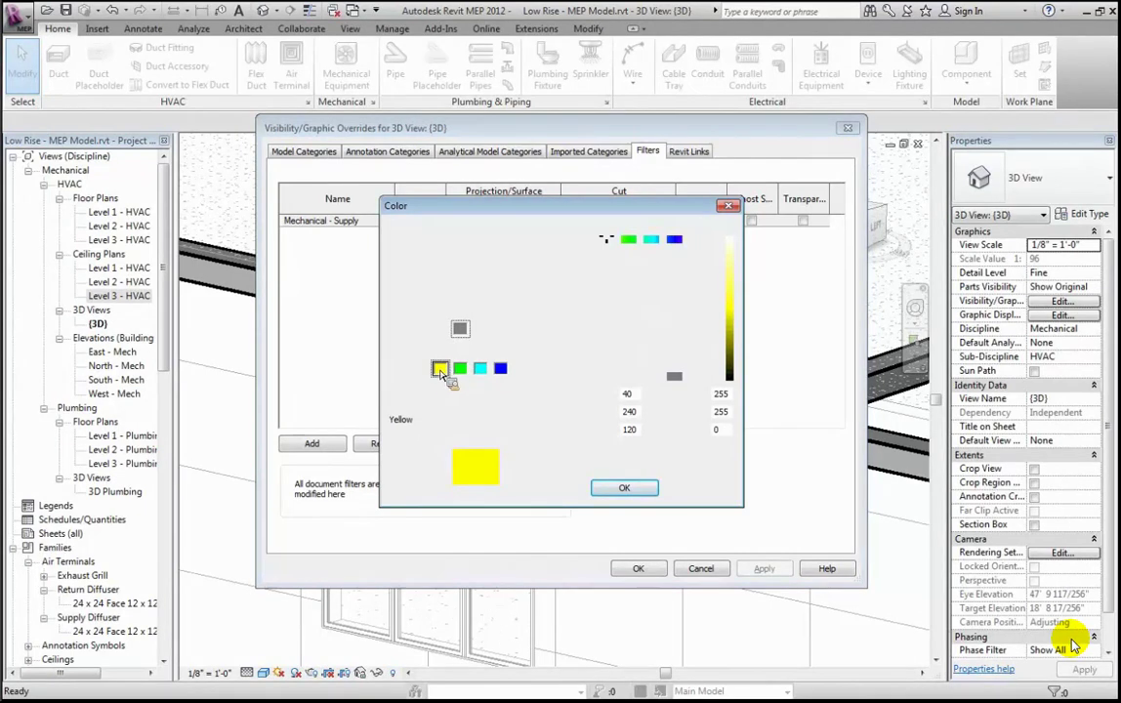
left_click(419, 368)
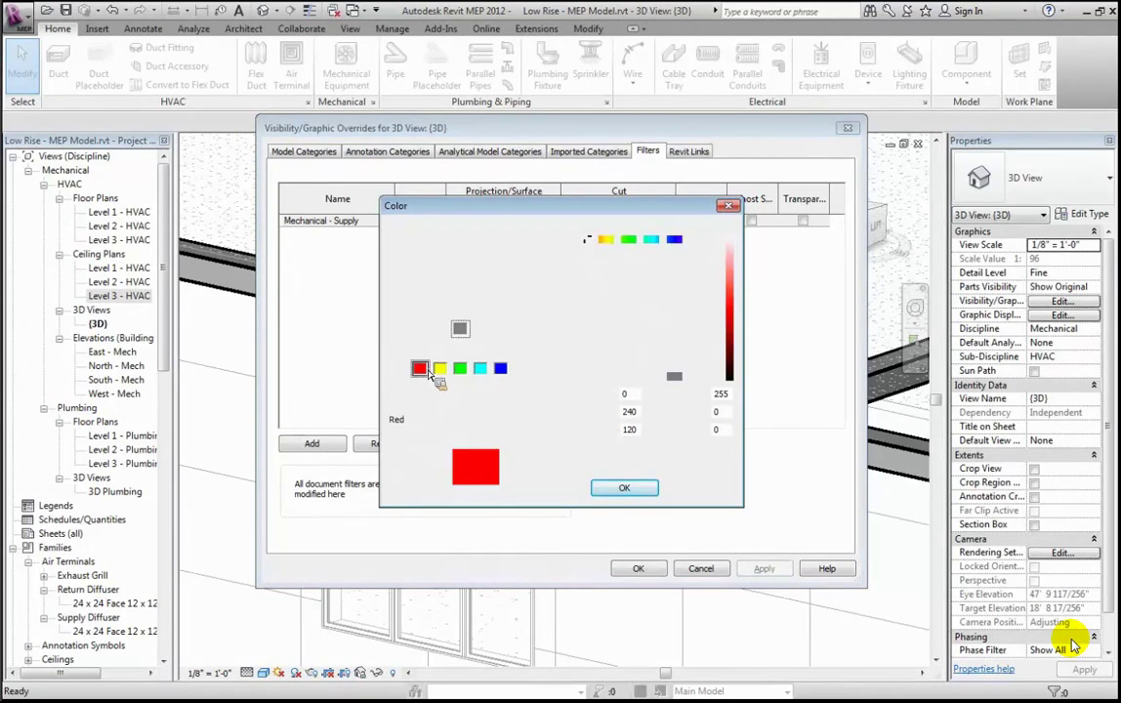
left_click(625, 487)
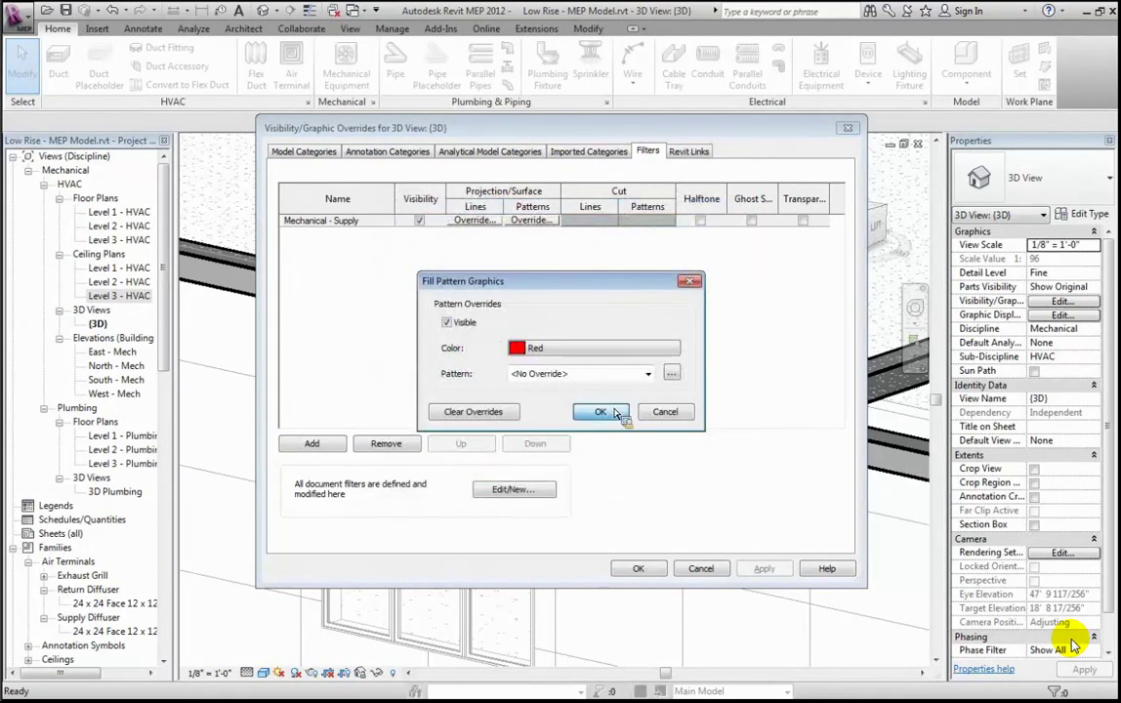
Step: Set the Mechanical - Supply filter's surface pattern to Solid fill and apply the overrides to the 3D view
left_click(647, 374)
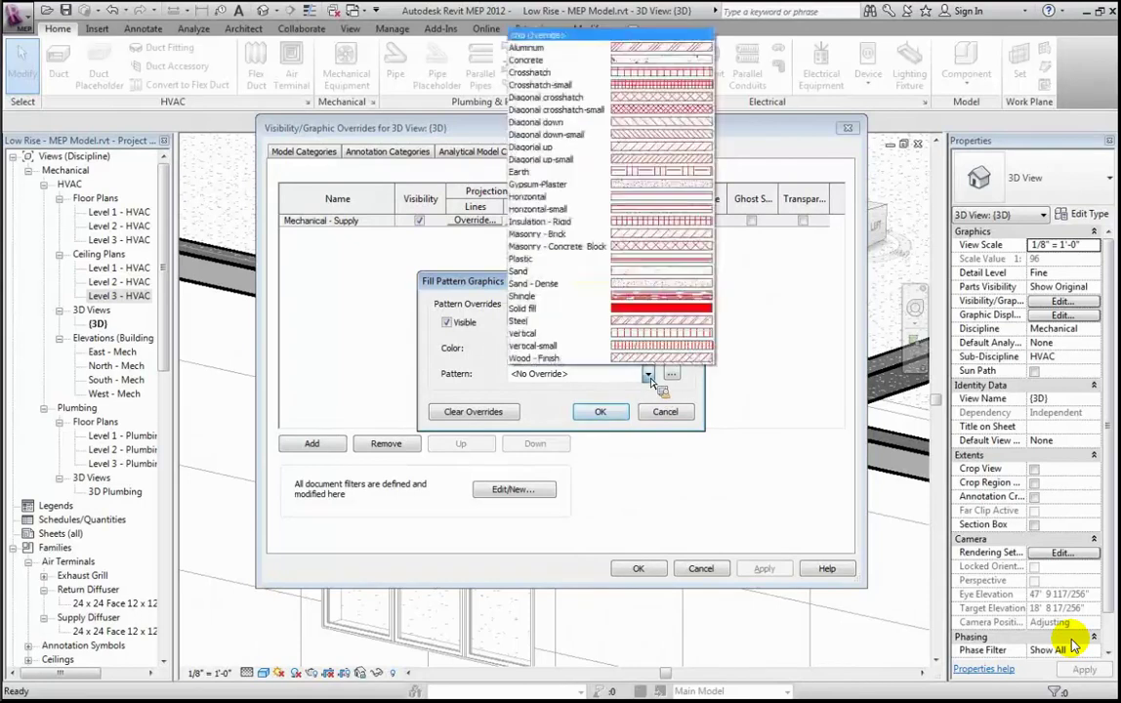
left_click(591, 291)
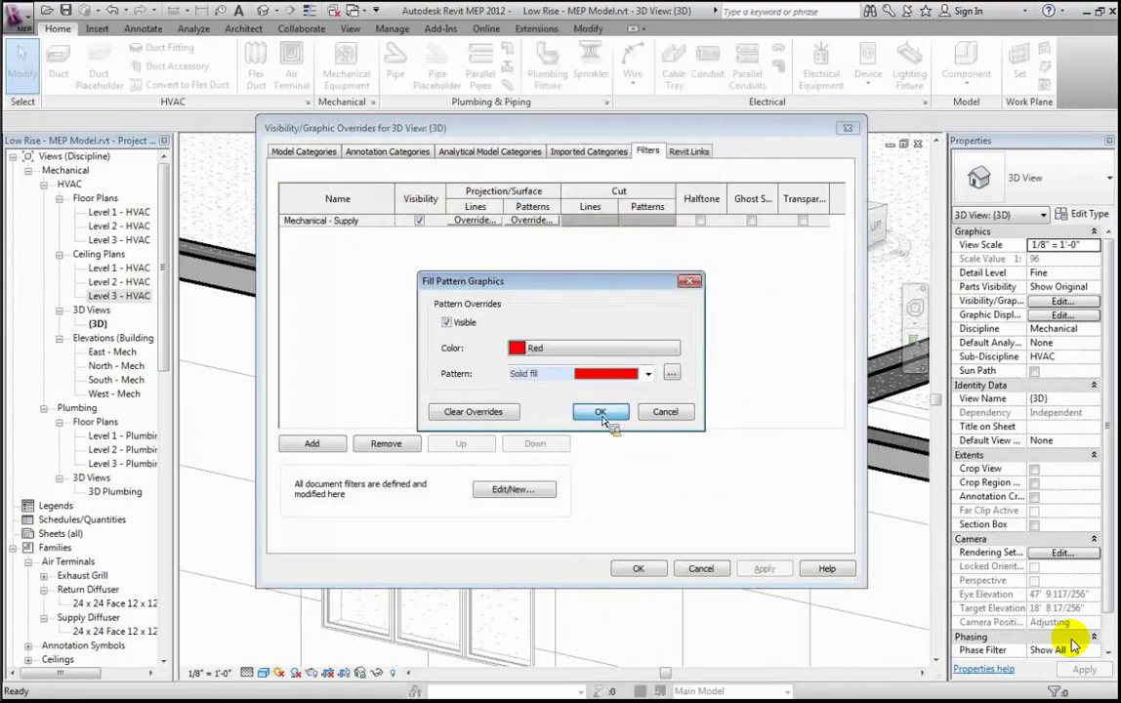
left_click(601, 411)
left_click(763, 568)
left_click(646, 569)
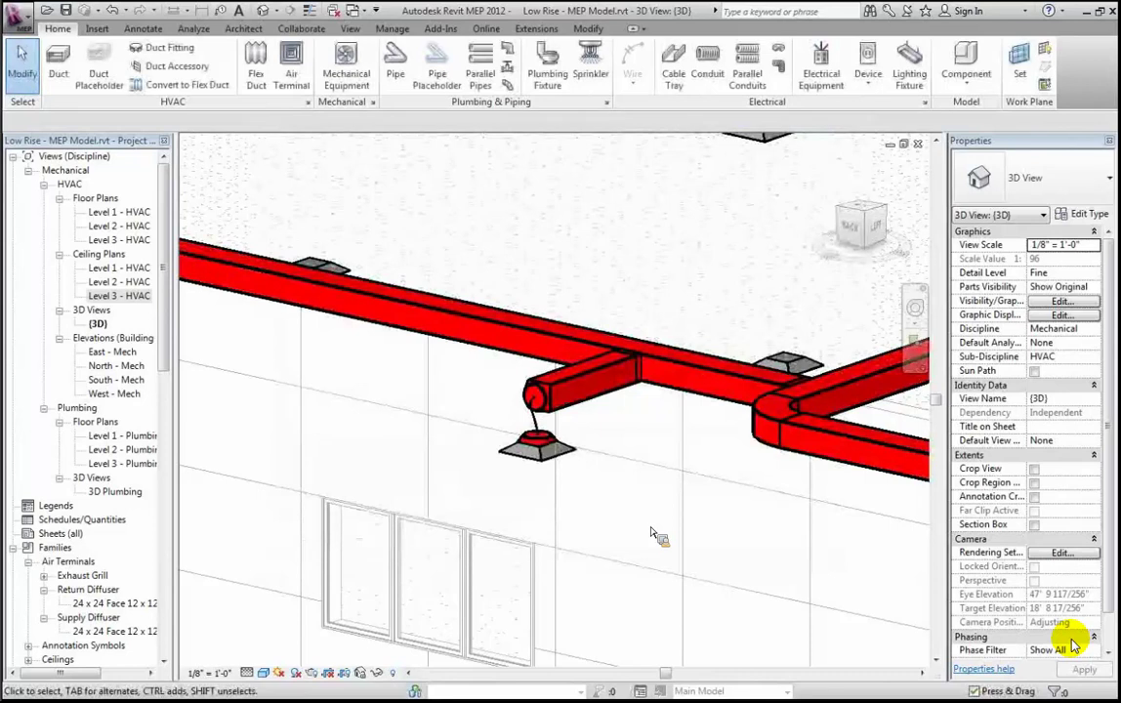
scroll(651, 533, "down", 4)
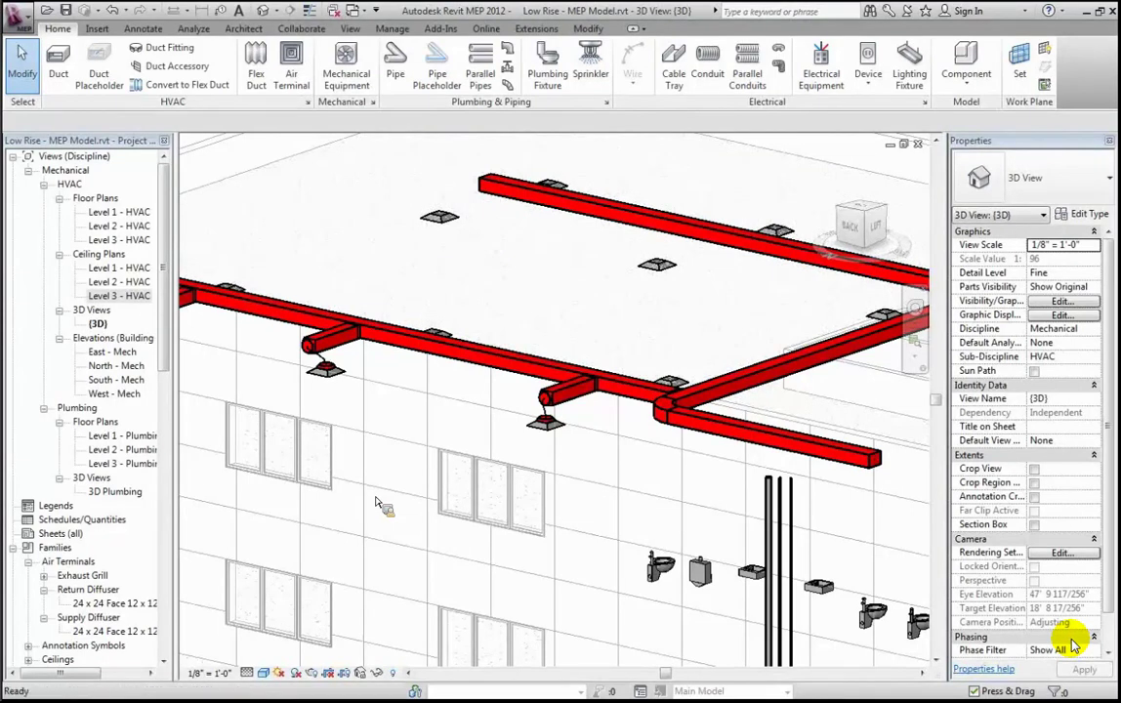
scroll(376, 503, "down", 3)
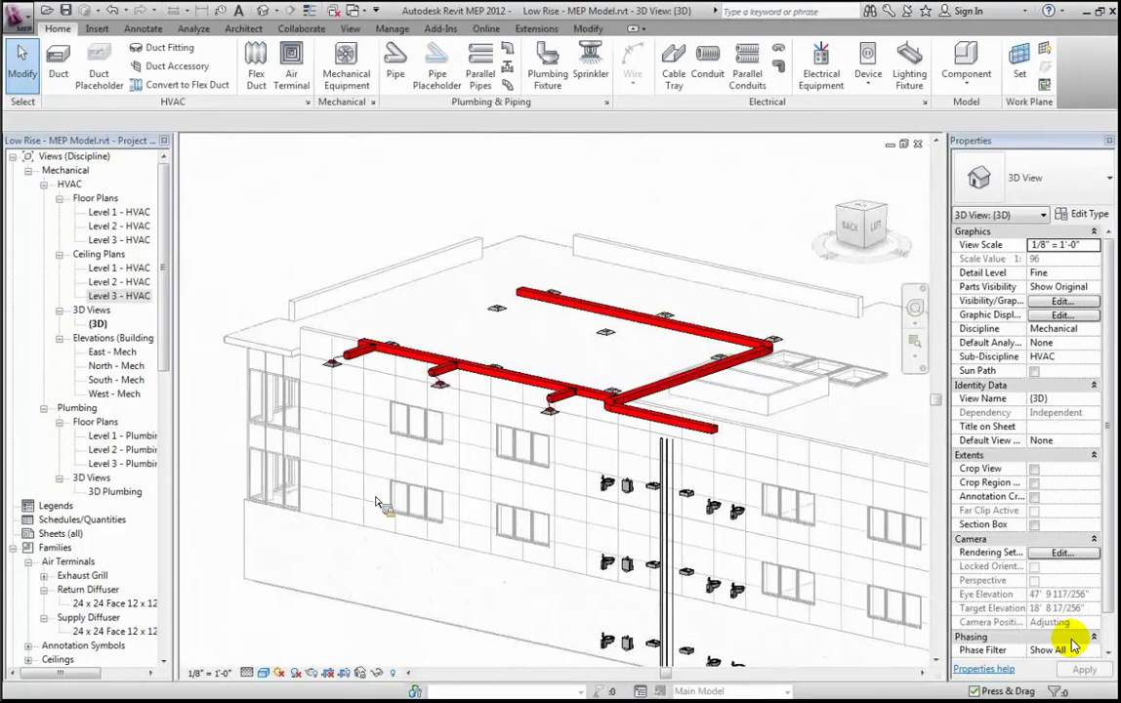